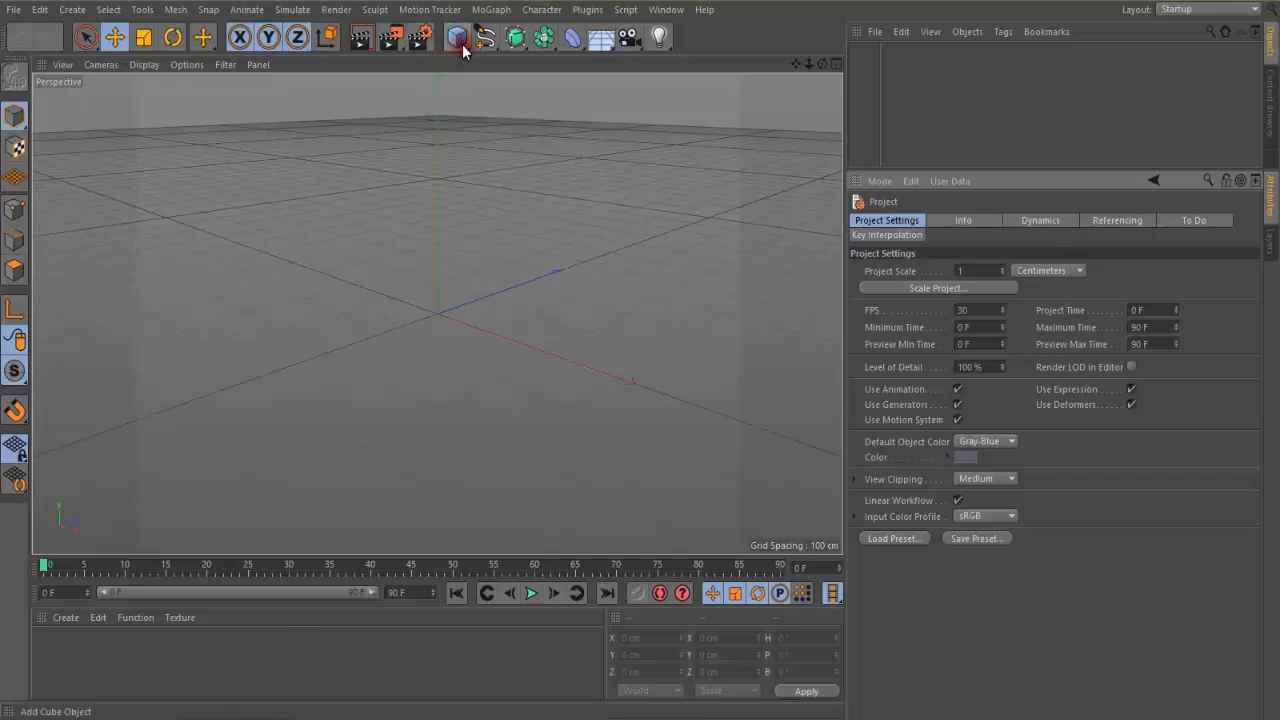
- Add a cube moved along Z to about 1151 cm and a torus moved along X to about -1833 cm
left_click_drag(466, 50, 615, 62)
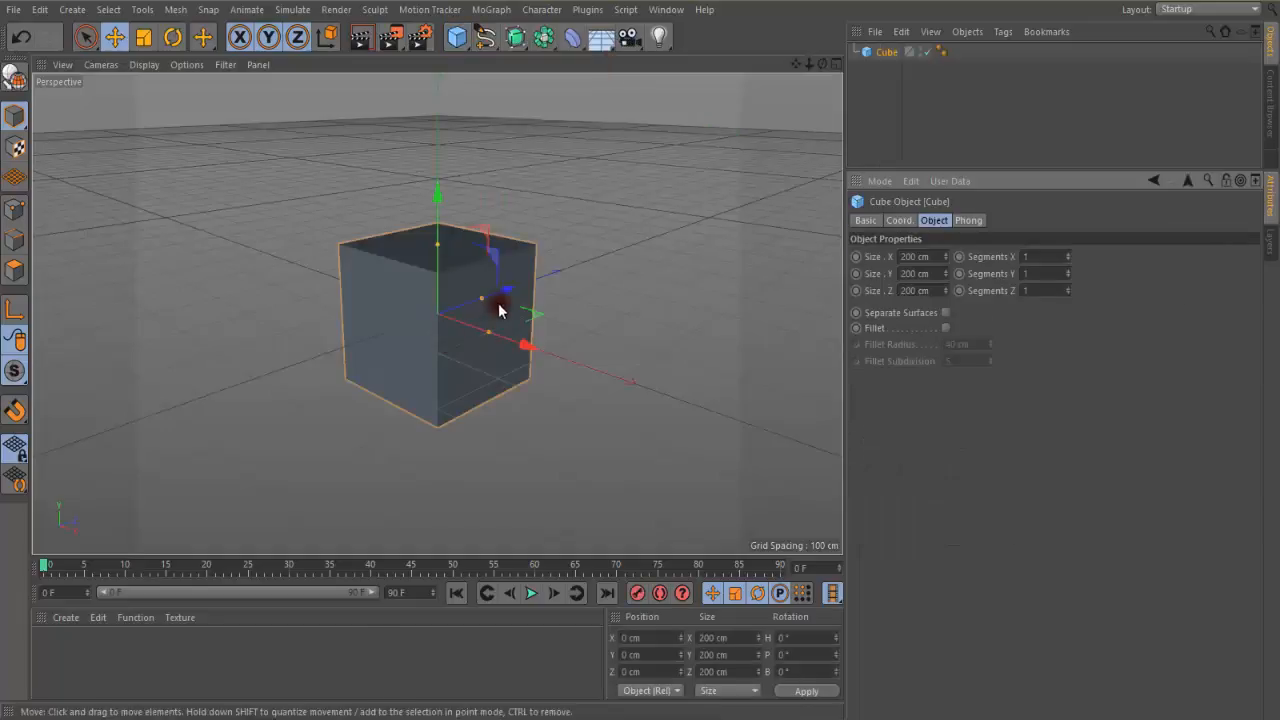
left_click_drag(505, 293, 777, 195)
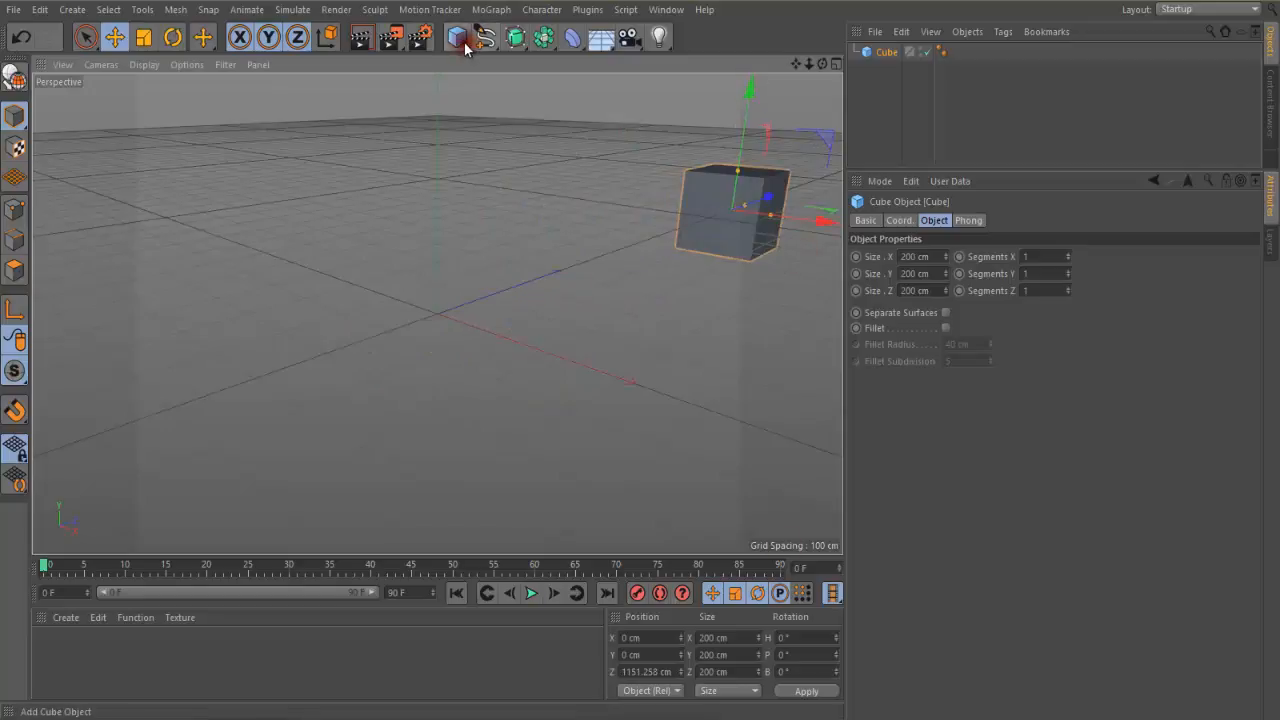
left_click_drag(457, 45, 531, 123)
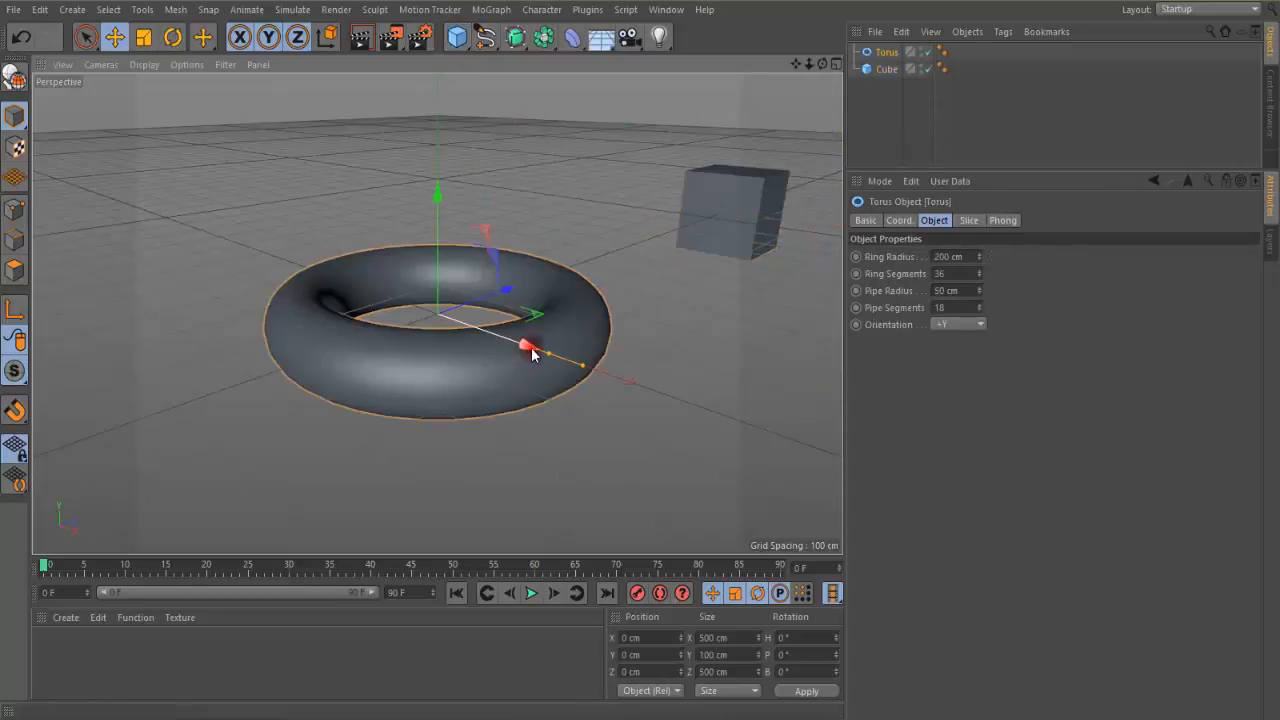
left_click_drag(529, 343, 106, 200)
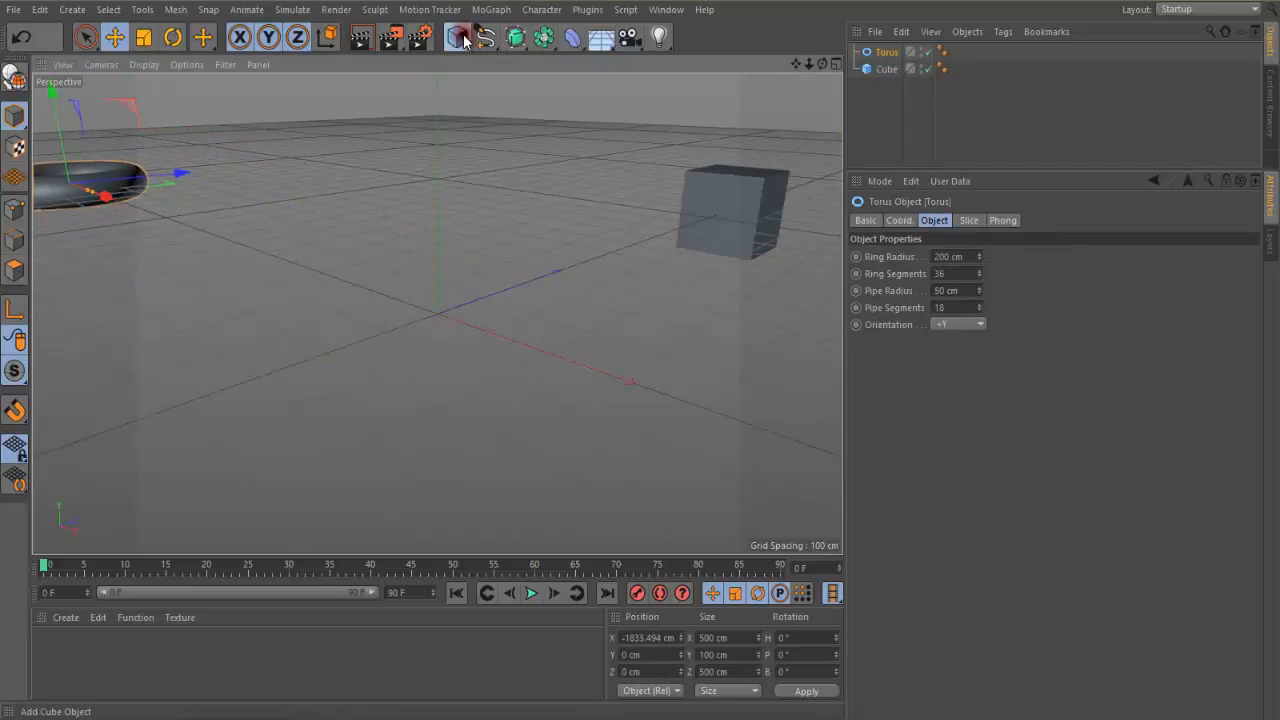
- Add a sphere and move it along the X axis to about 479 cm
left_click_drag(458, 40, 463, 47)
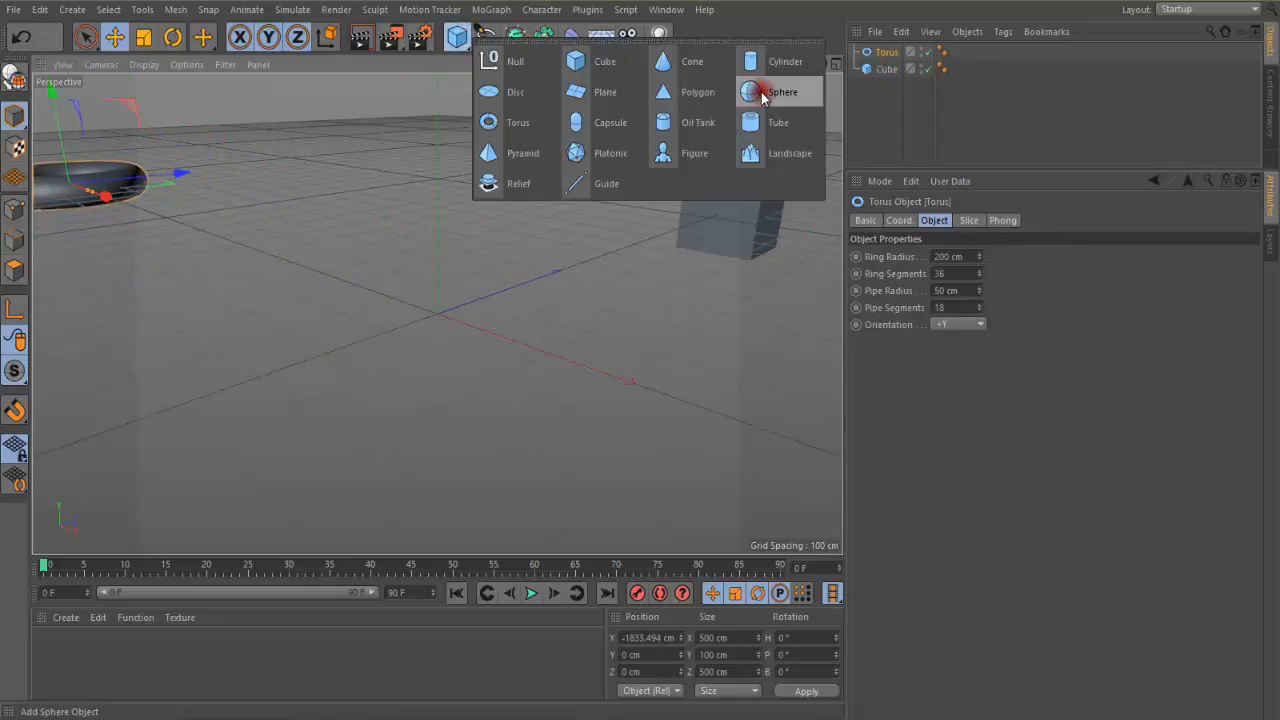
left_click(762, 92)
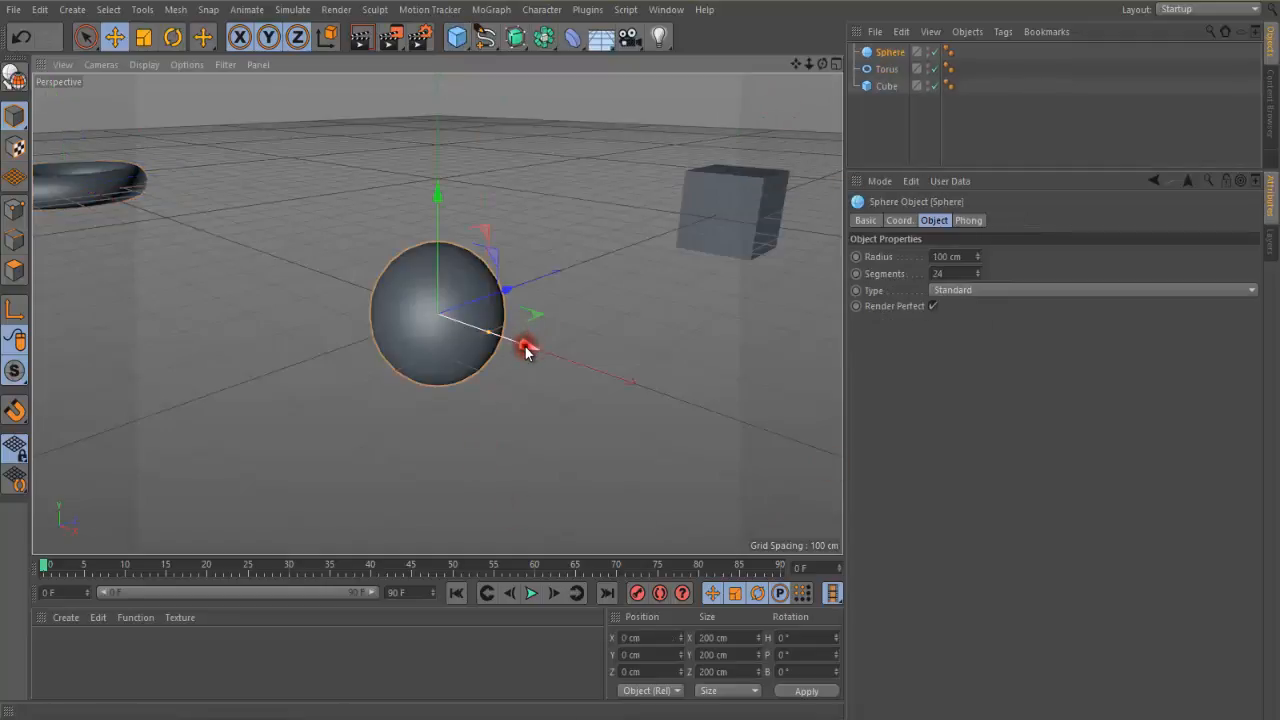
left_click_drag(529, 357, 641, 351)
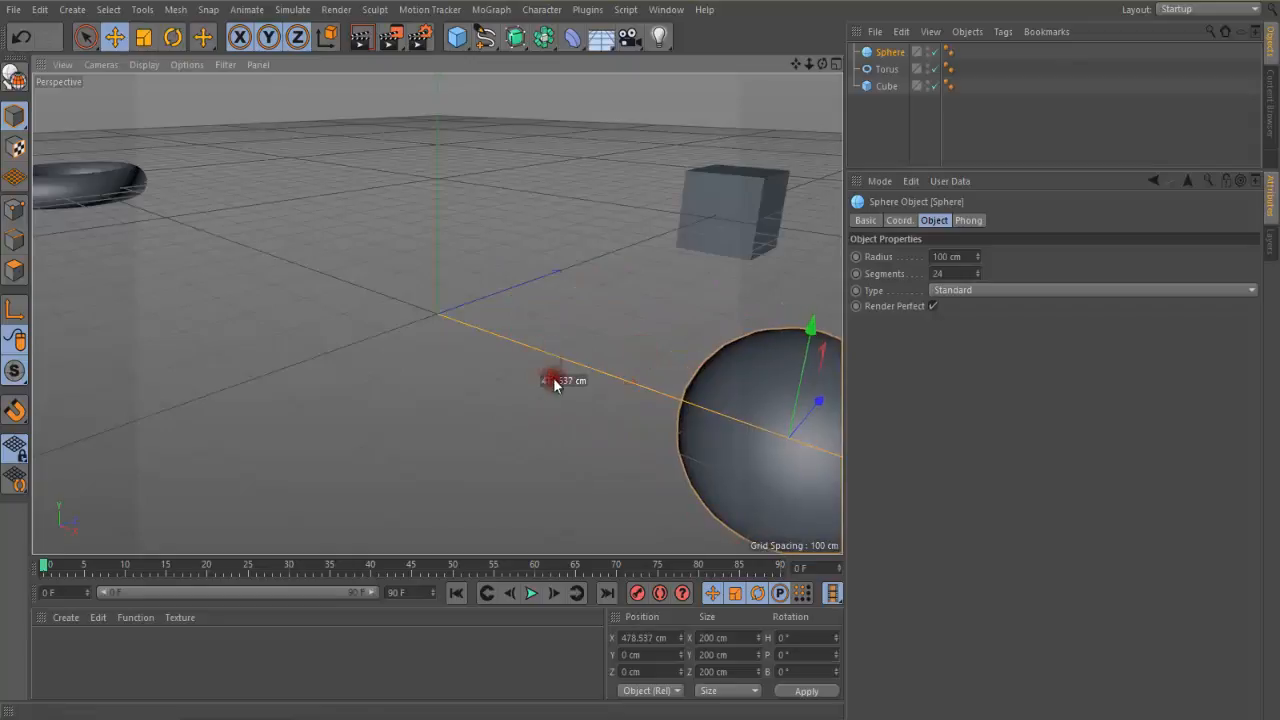
- Orbit and zoom the perspective view to look at the scene from other angles and distances
left_click(62, 64)
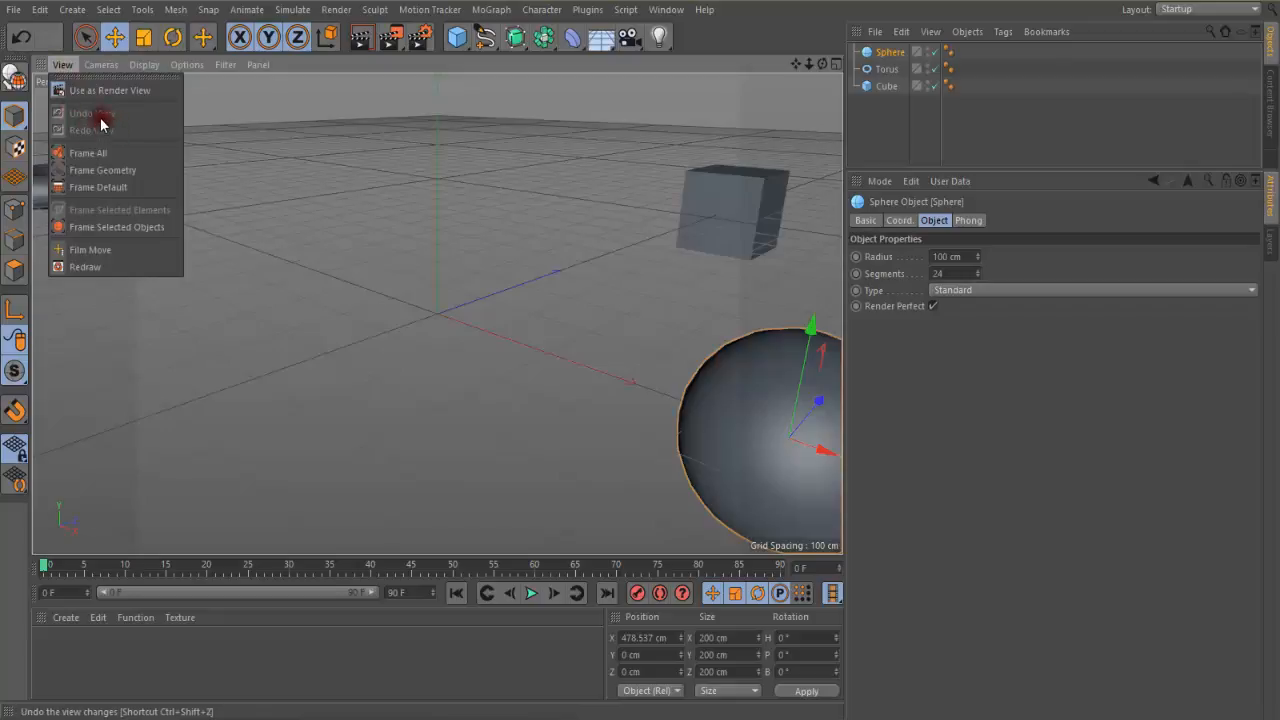
left_click(425, 360)
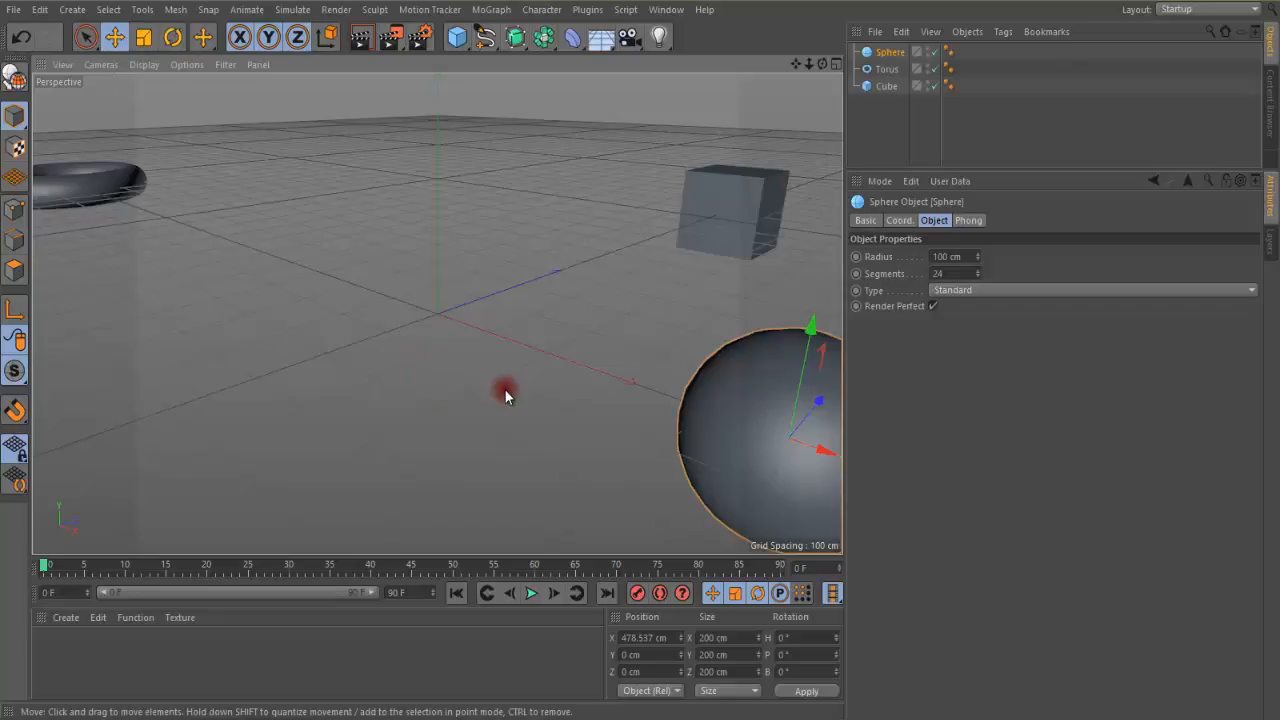
left_click_drag(420, 342, 547, 331, "alt")
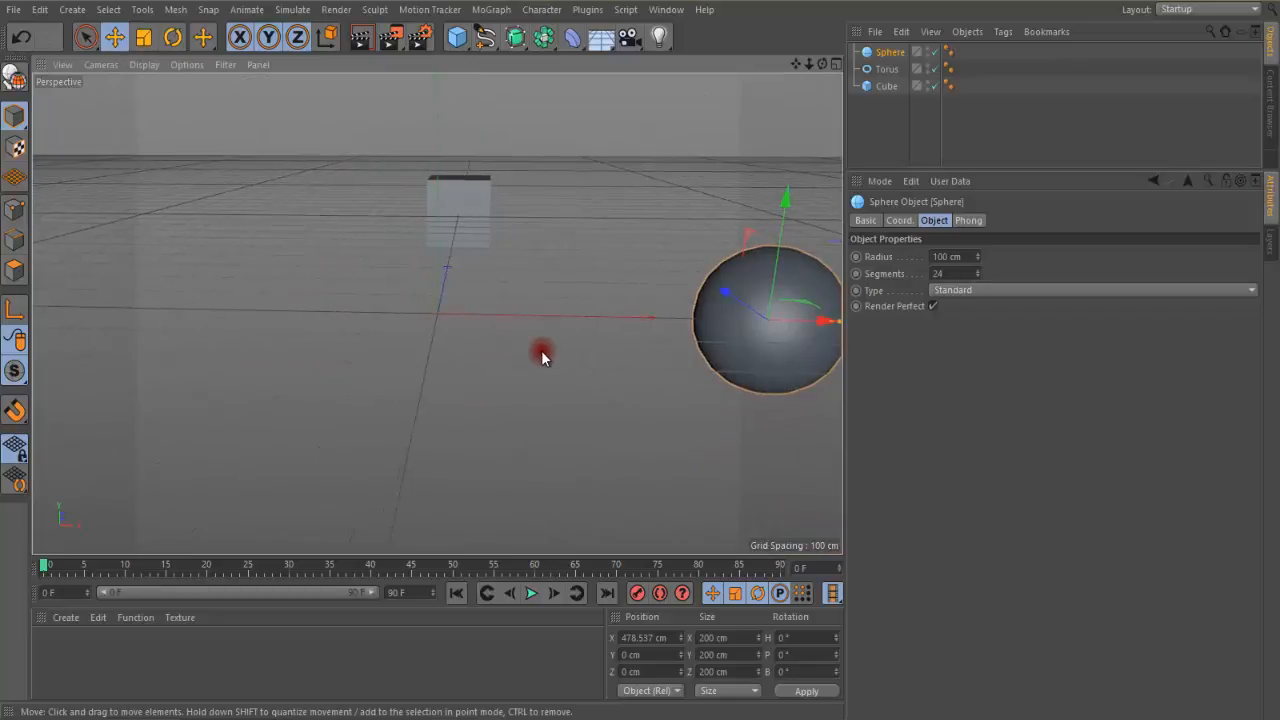
scroll(541, 345, "up", 7)
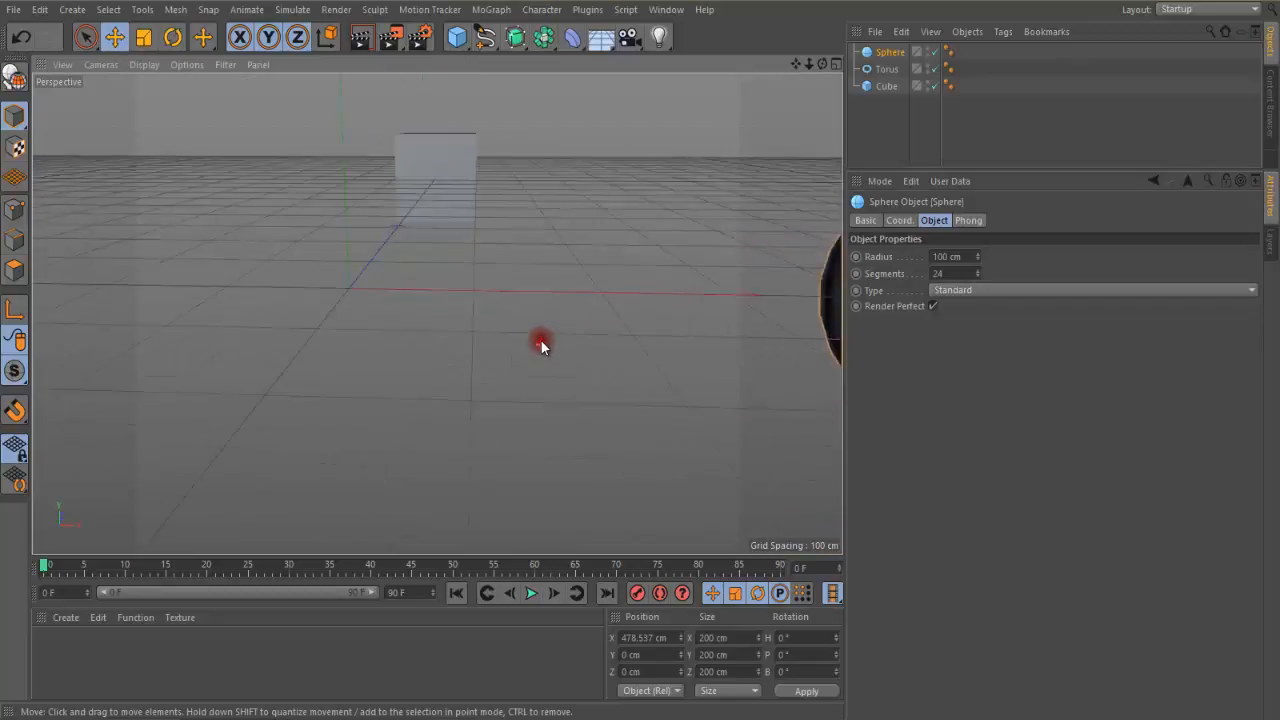
scroll(540, 339, "down", 3)
scroll(540, 339, "up", 2)
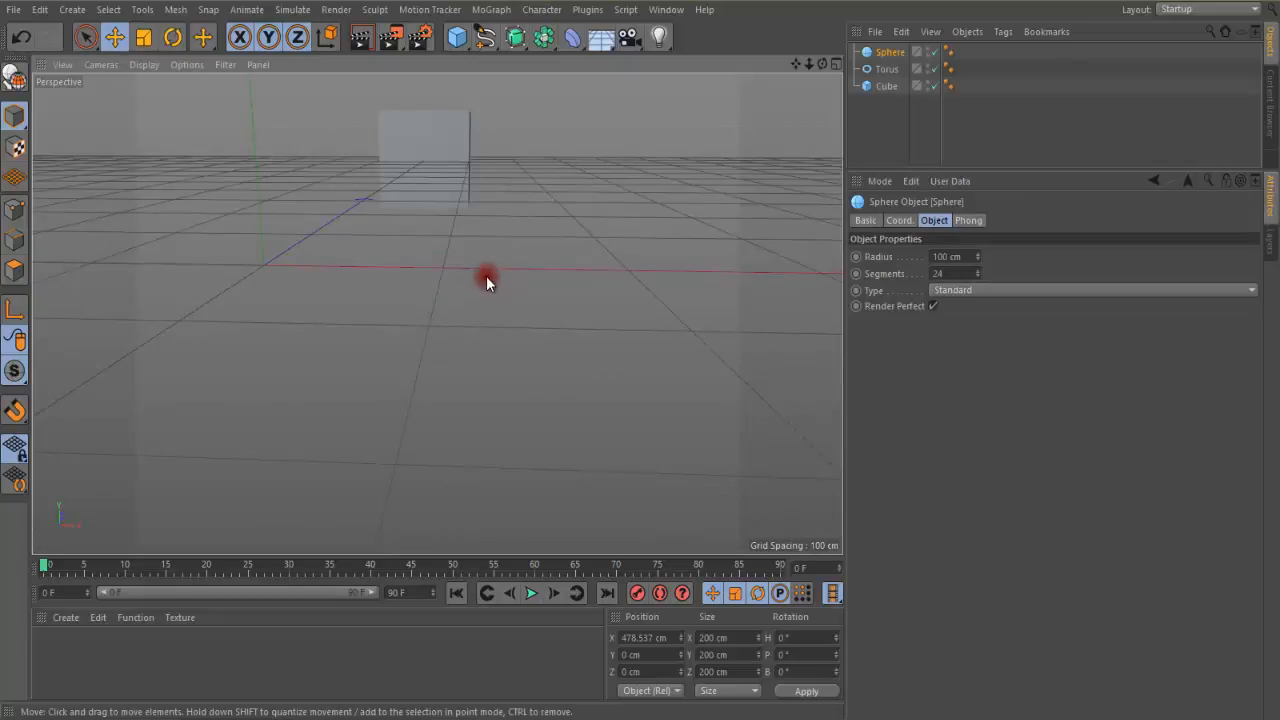
left_click_drag(486, 277, 542, 505, "alt")
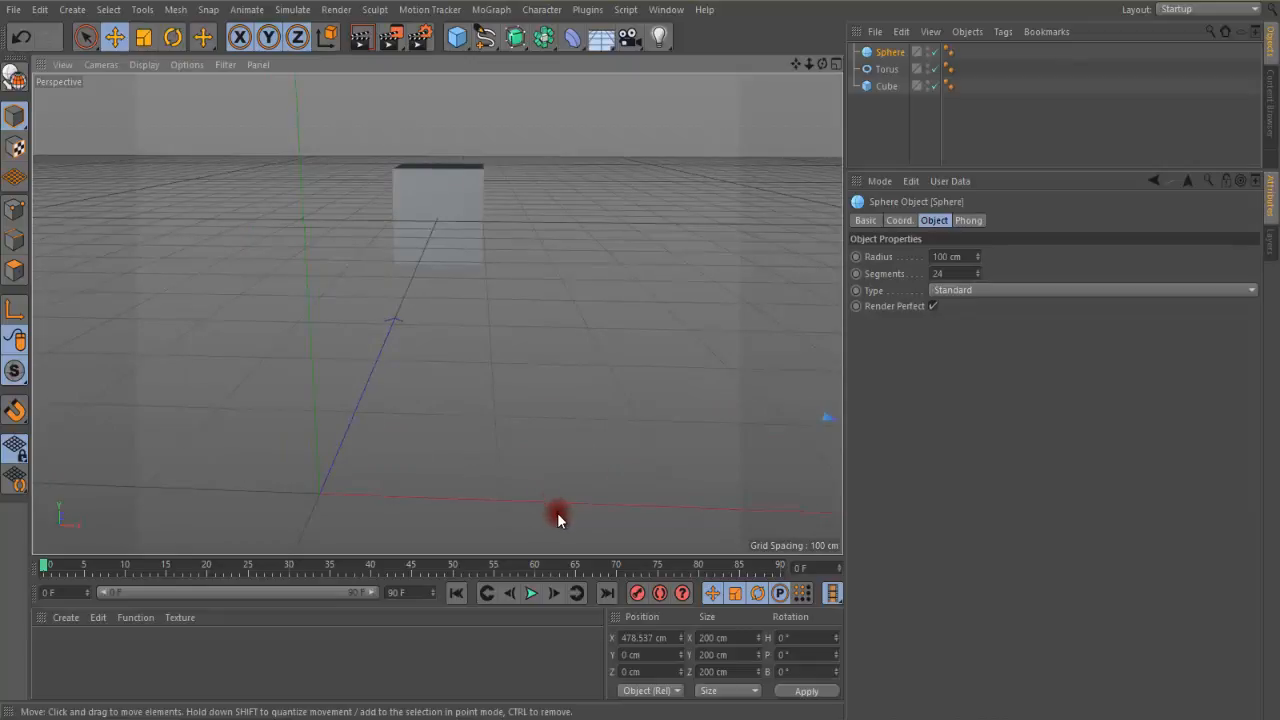
- Undo the recent orbit and zoom changes of the perspective view one after another
left_click(66, 65)
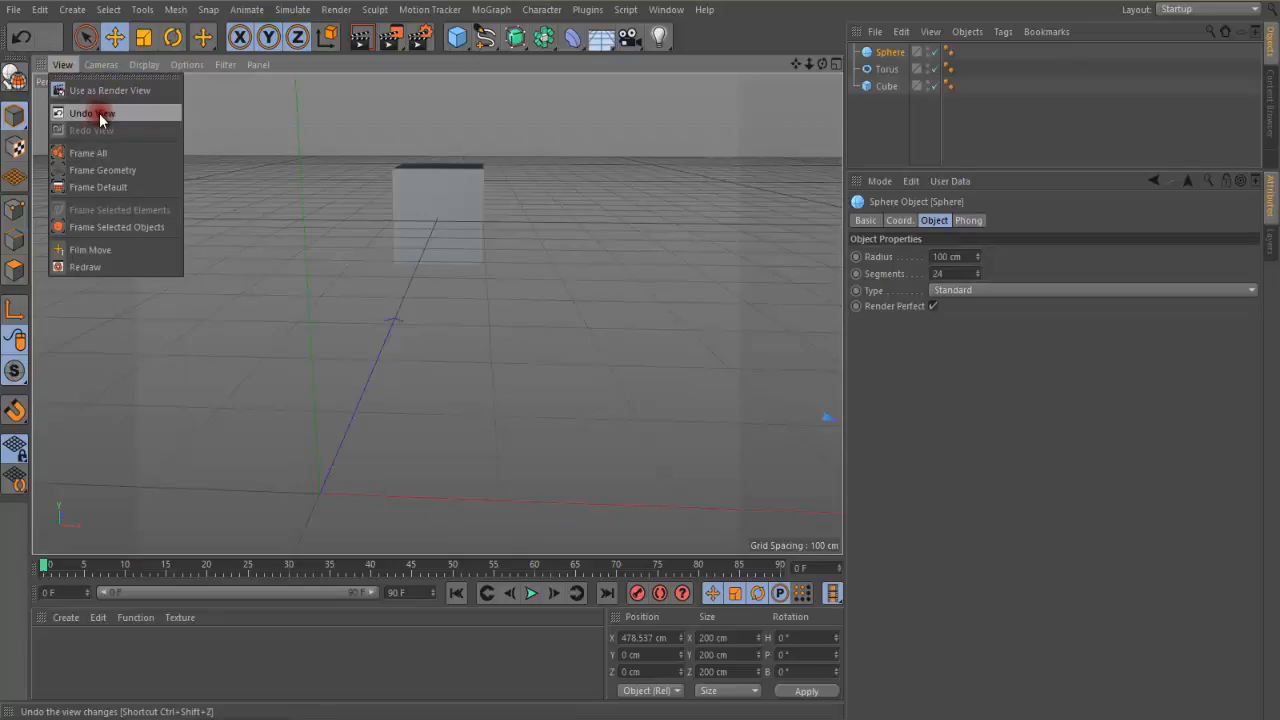
left_click(99, 118)
left_click(63, 65)
left_click(85, 118)
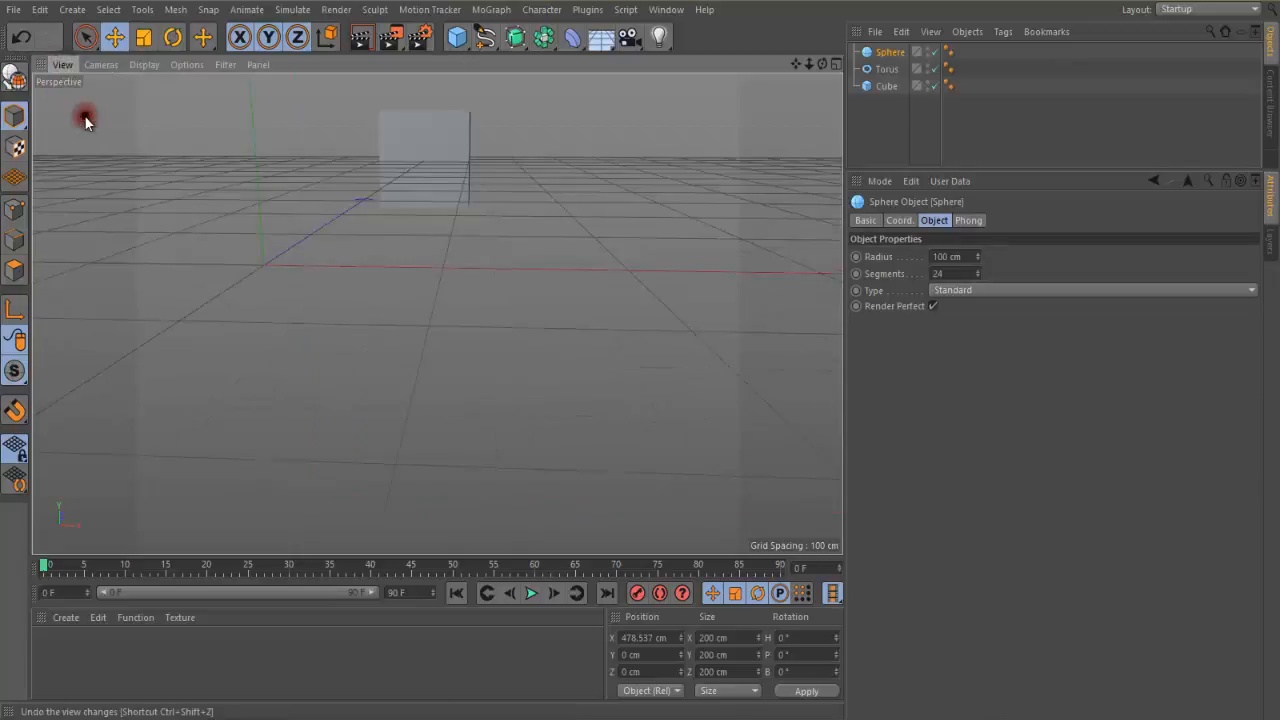
left_click(63, 65)
left_click(79, 118)
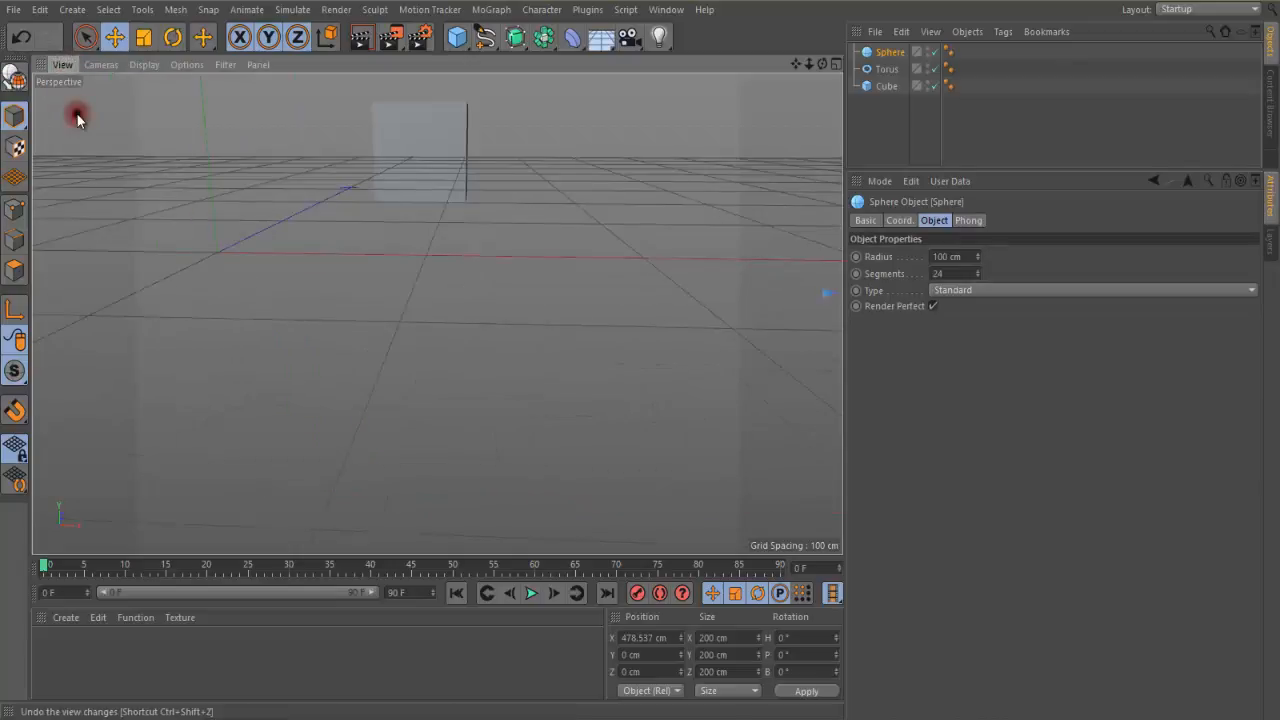
left_click(63, 65)
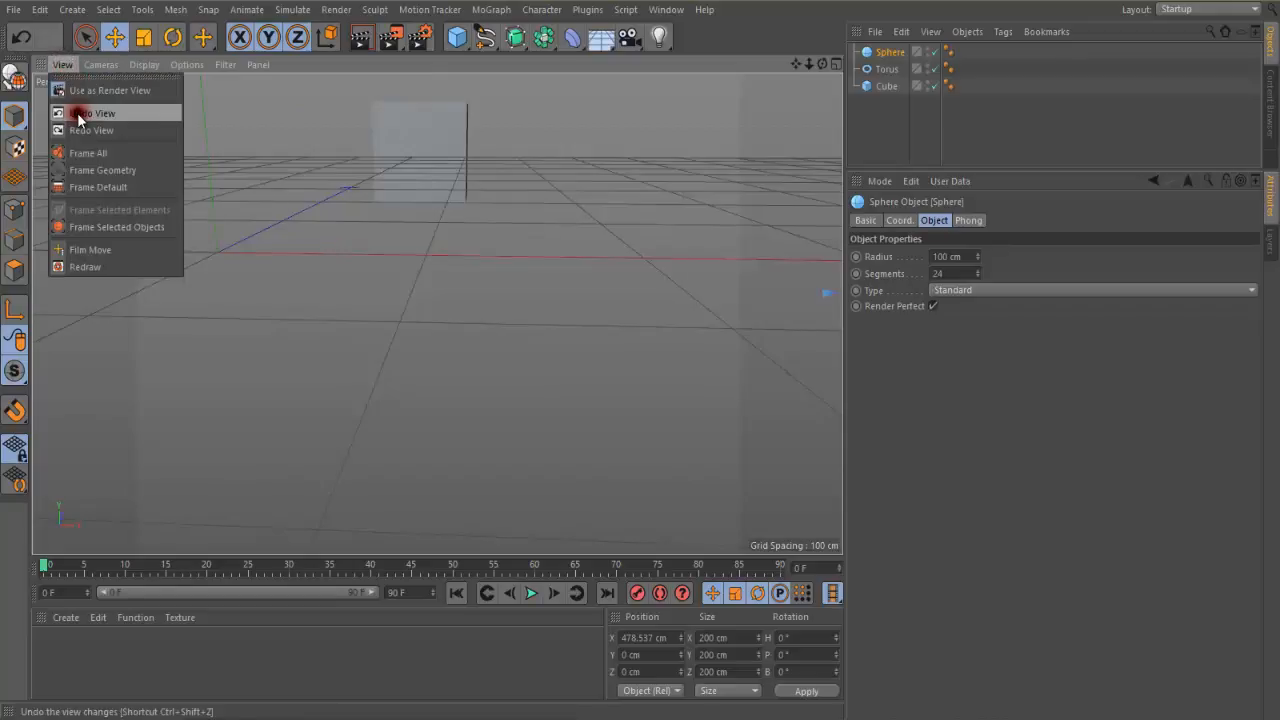
left_click(79, 116)
left_click(62, 65)
left_click(80, 118)
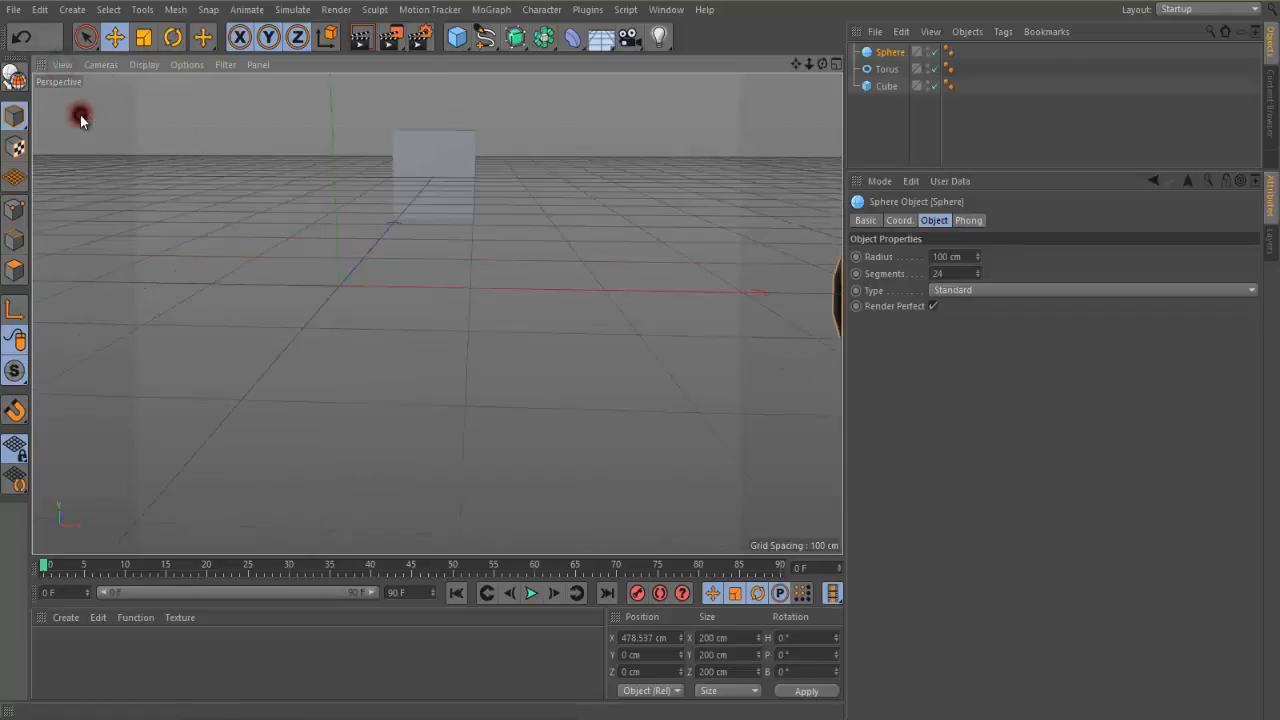
left_click(62, 65)
left_click(79, 118)
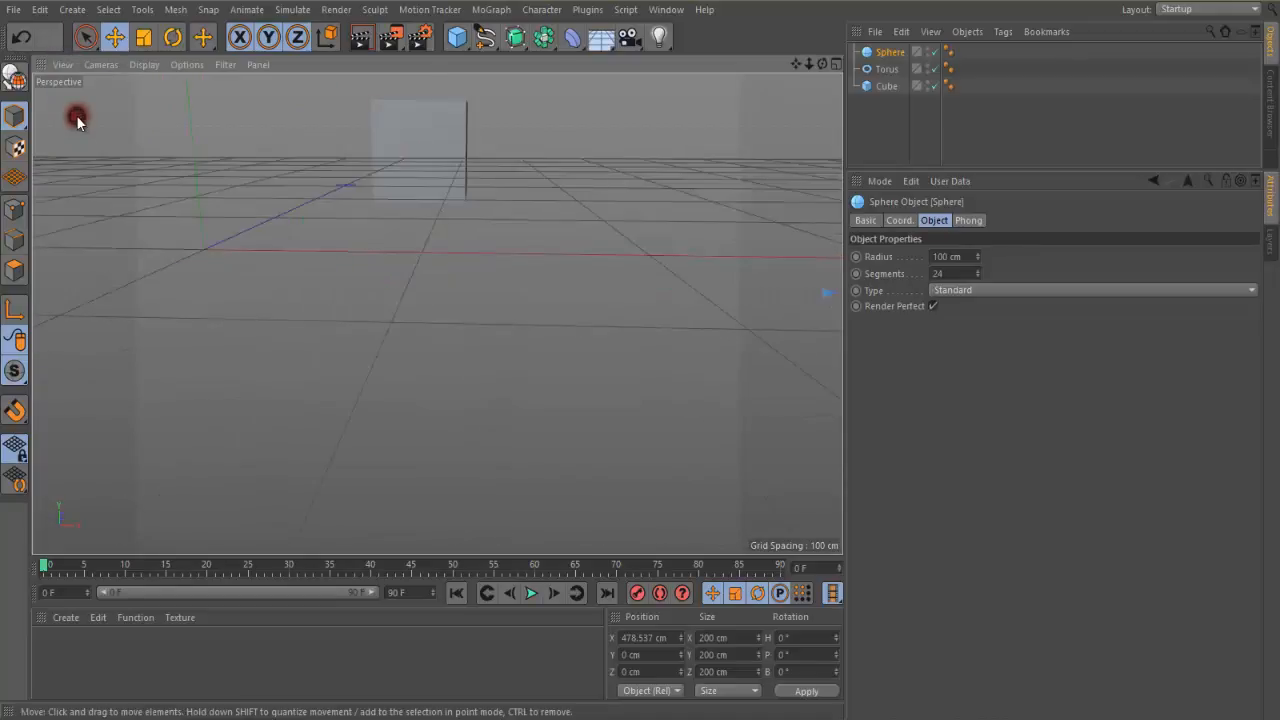
- Reset the perspective view to the default framing, zoom in close, and frame all objects in the scene
left_click(66, 64)
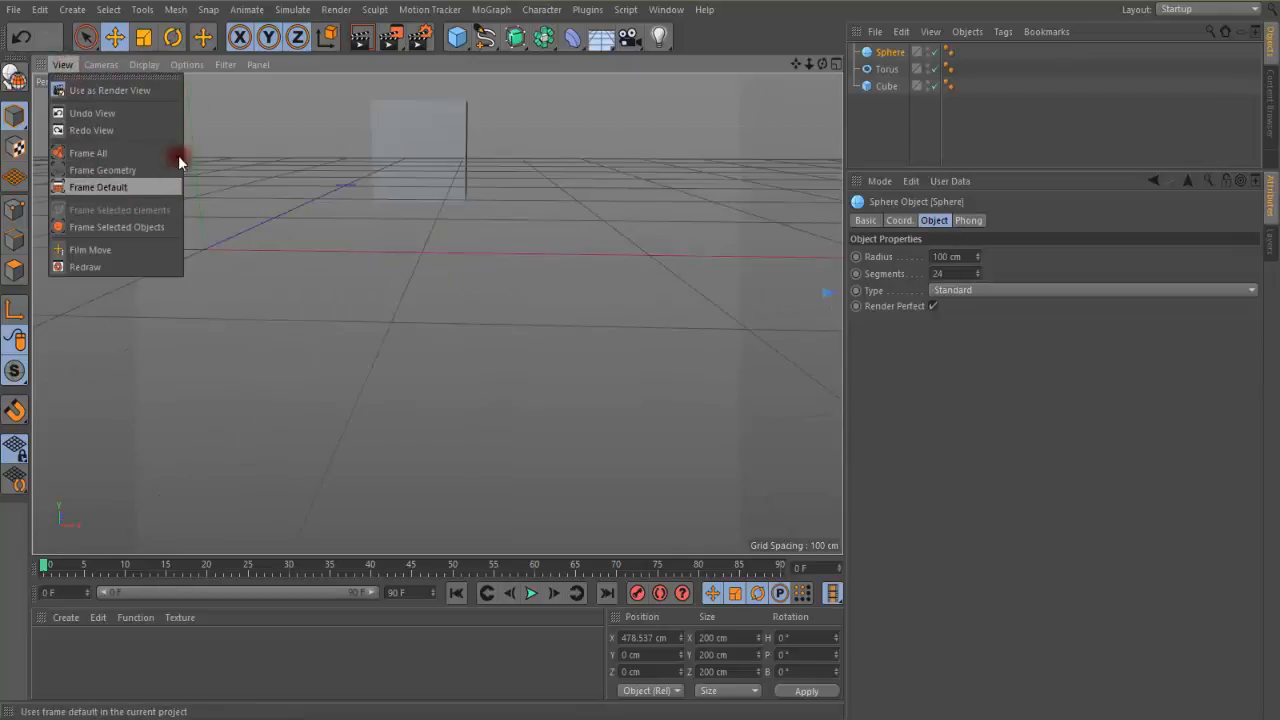
left_click(88, 190)
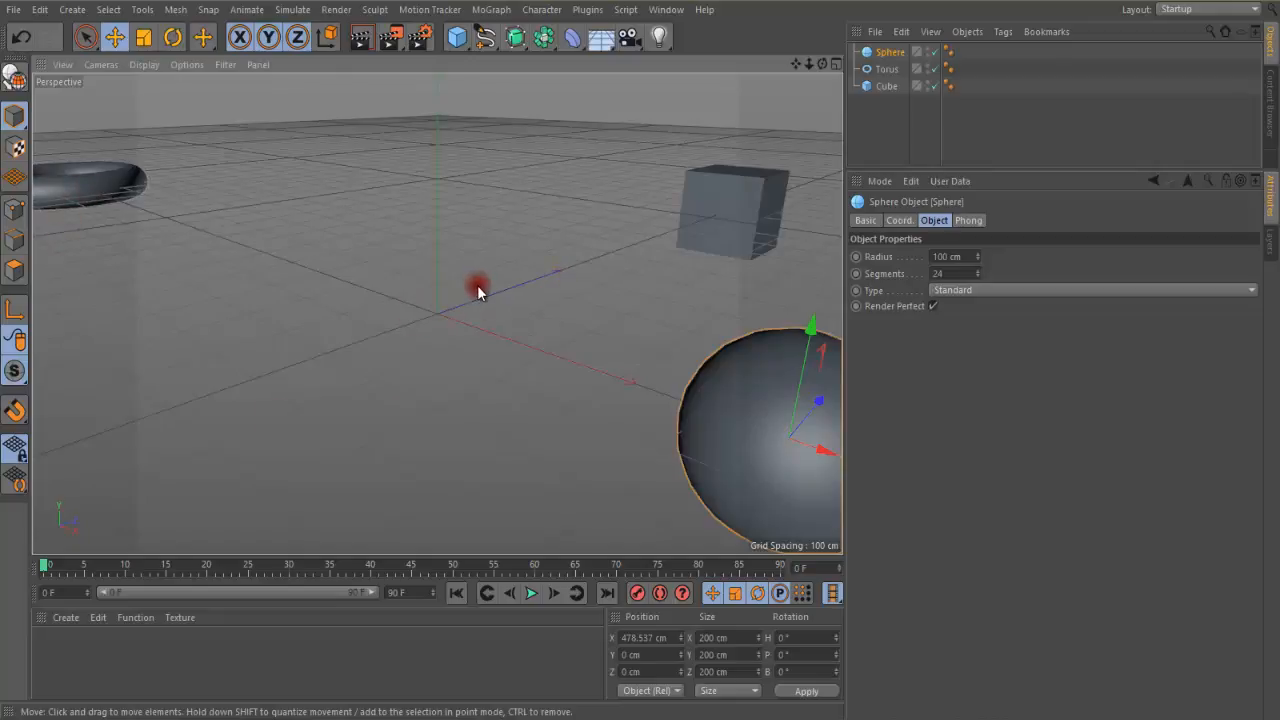
scroll(479, 298, "up", 10)
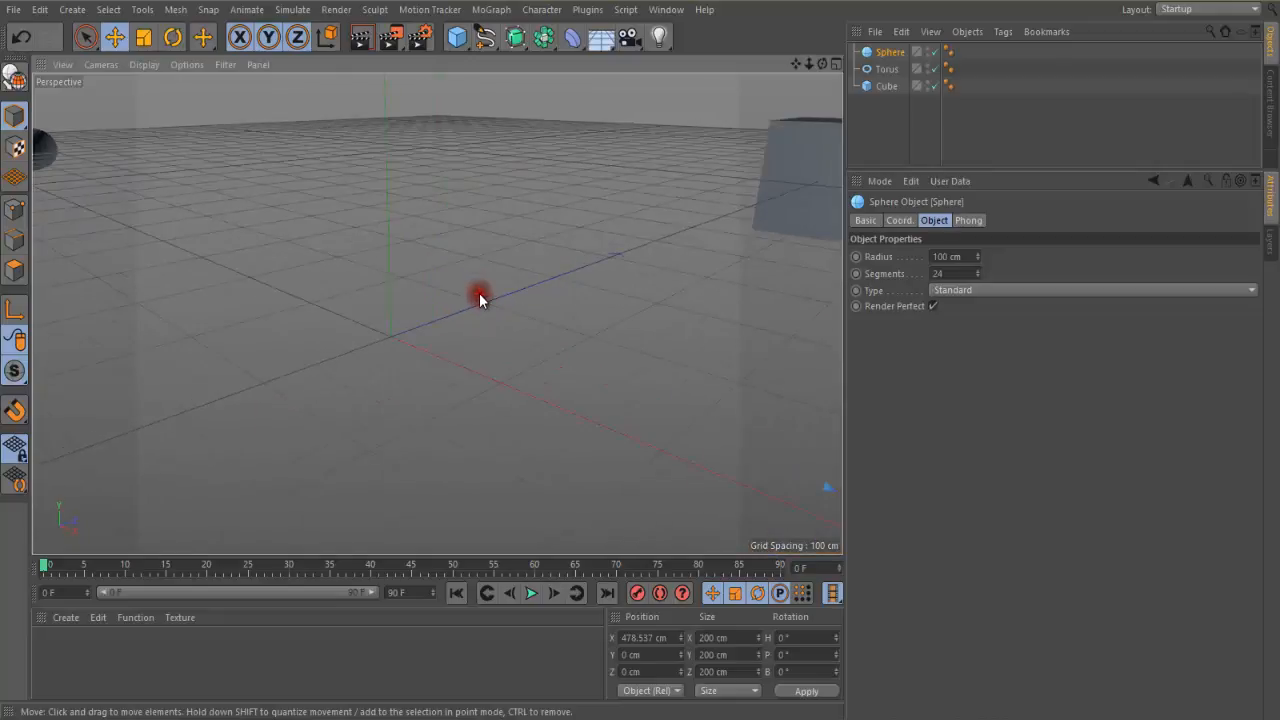
scroll(479, 298, "up", 4)
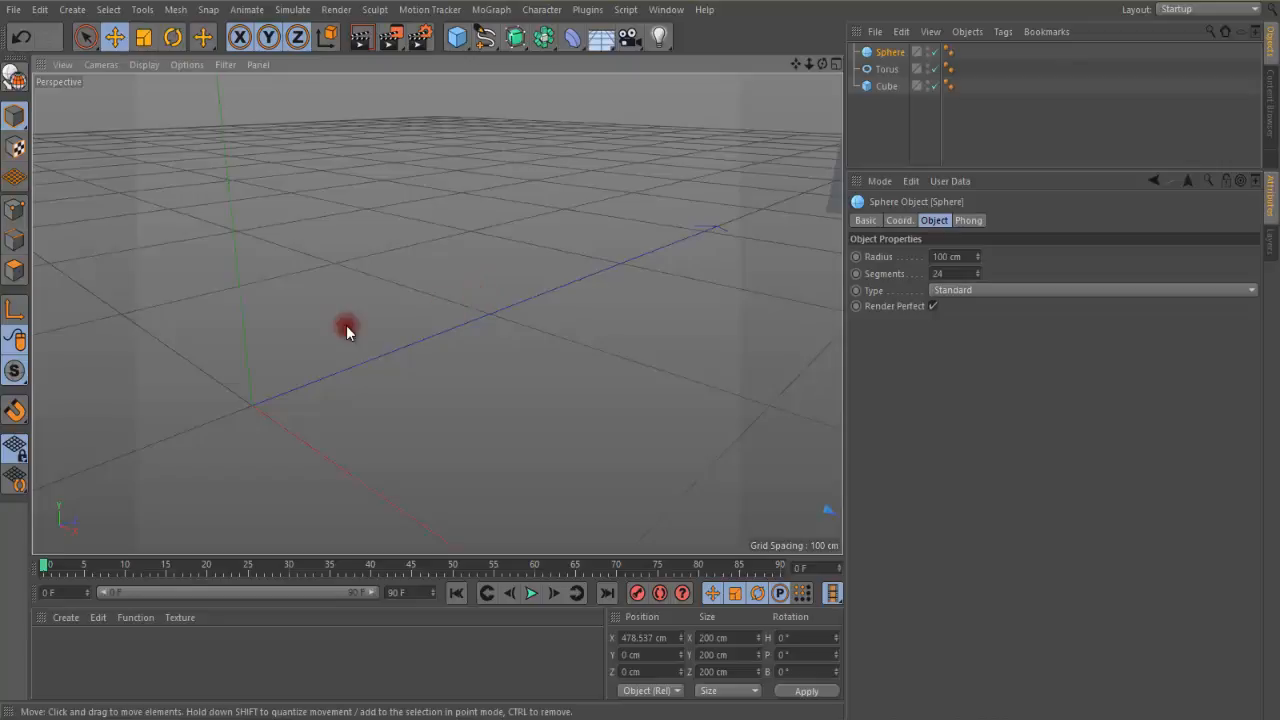
left_click(46, 65)
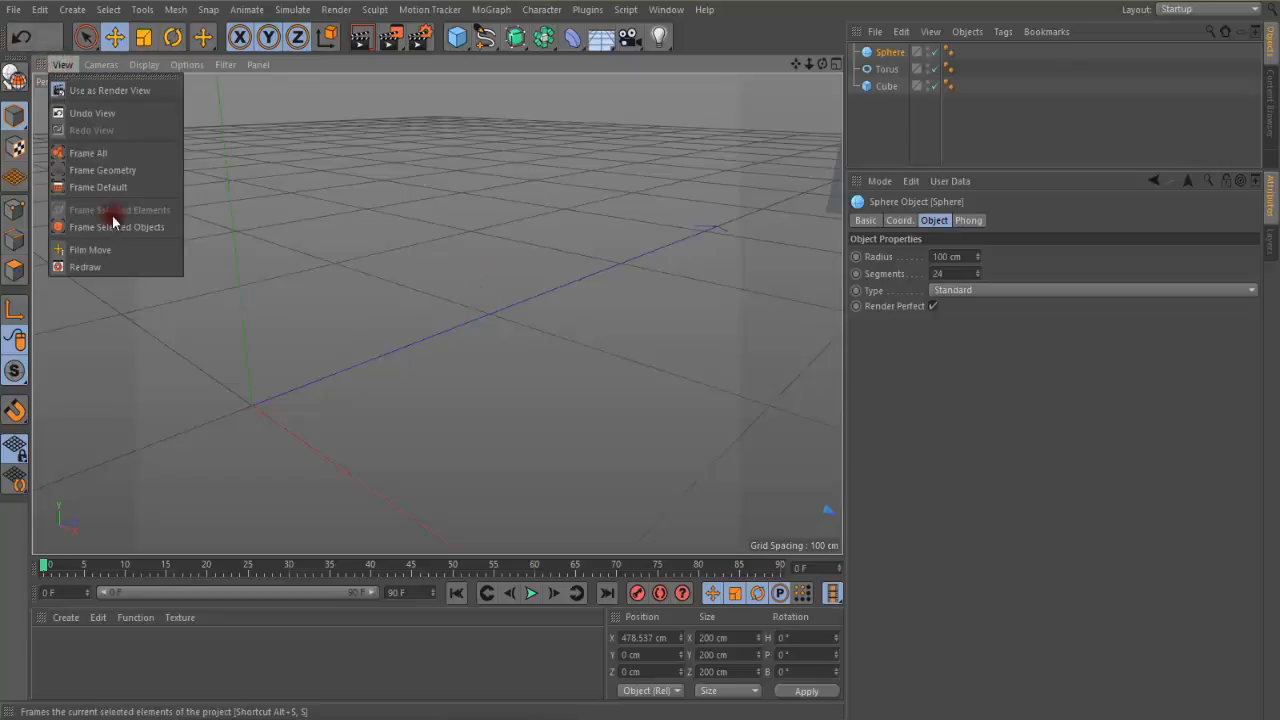
left_click(116, 158)
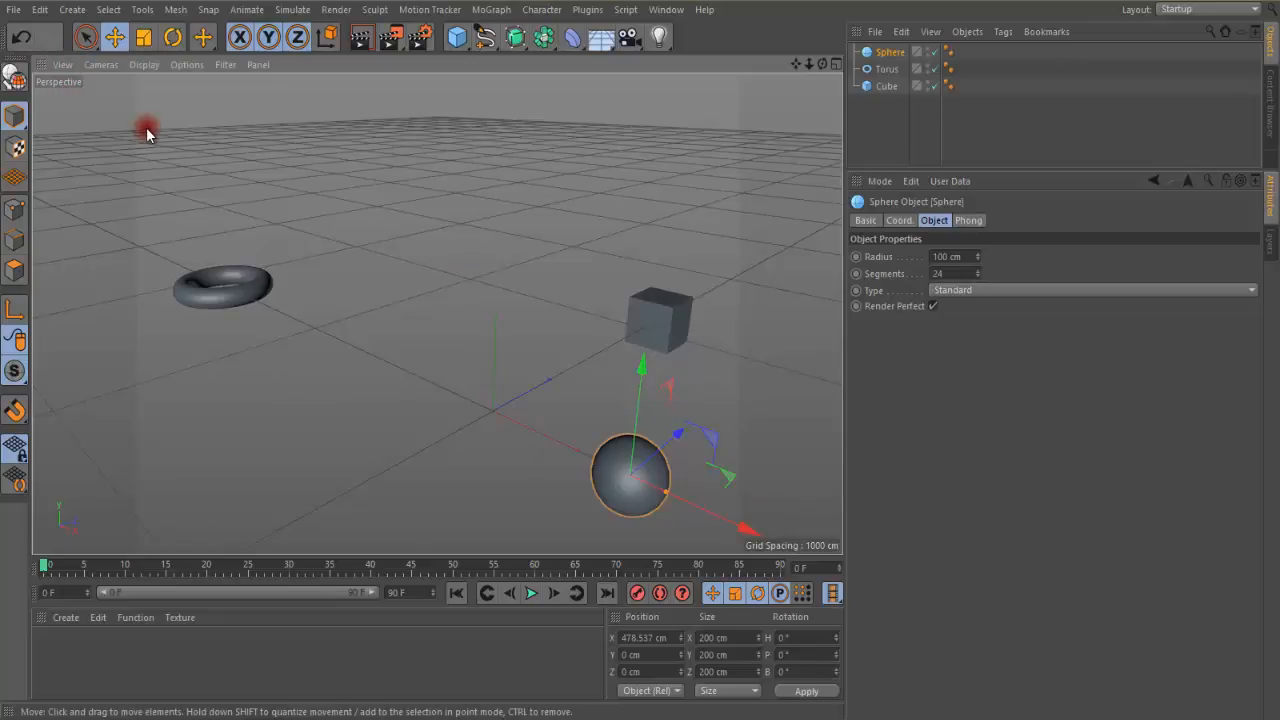
- Switch the viewport camera to Parallel projection and deselect the sphere
left_click(101, 65)
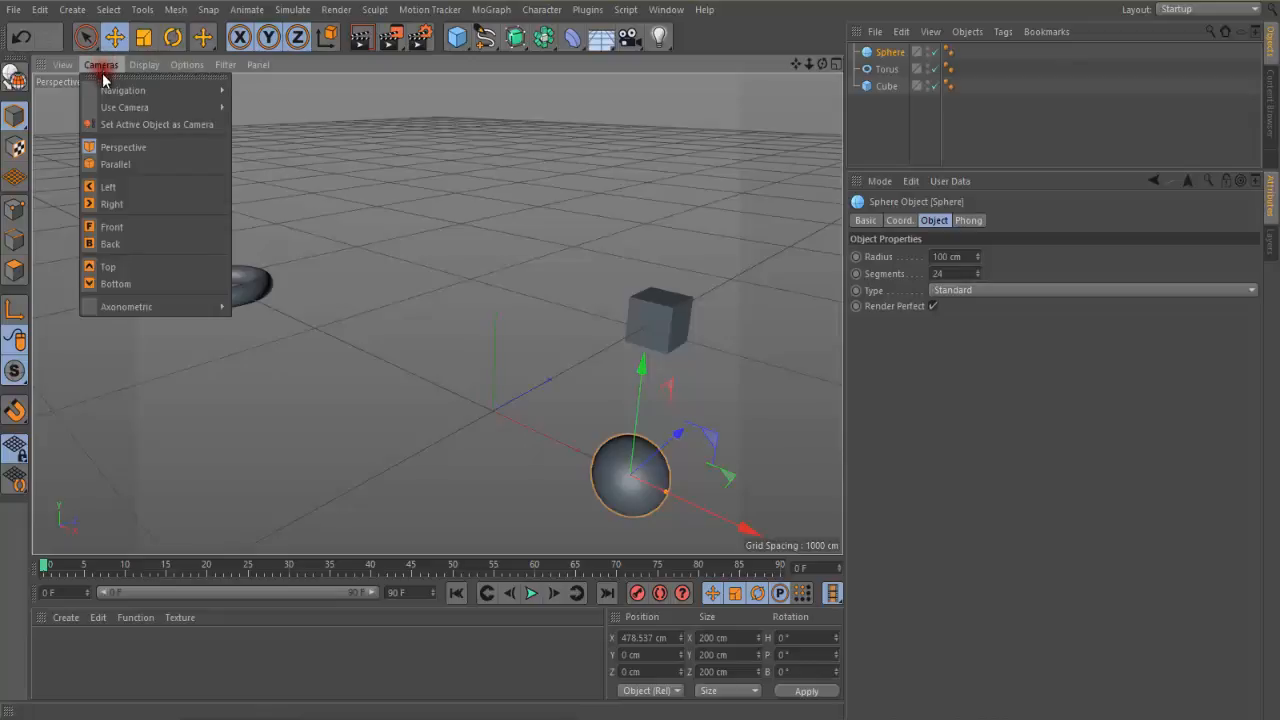
mouse_move(107, 97)
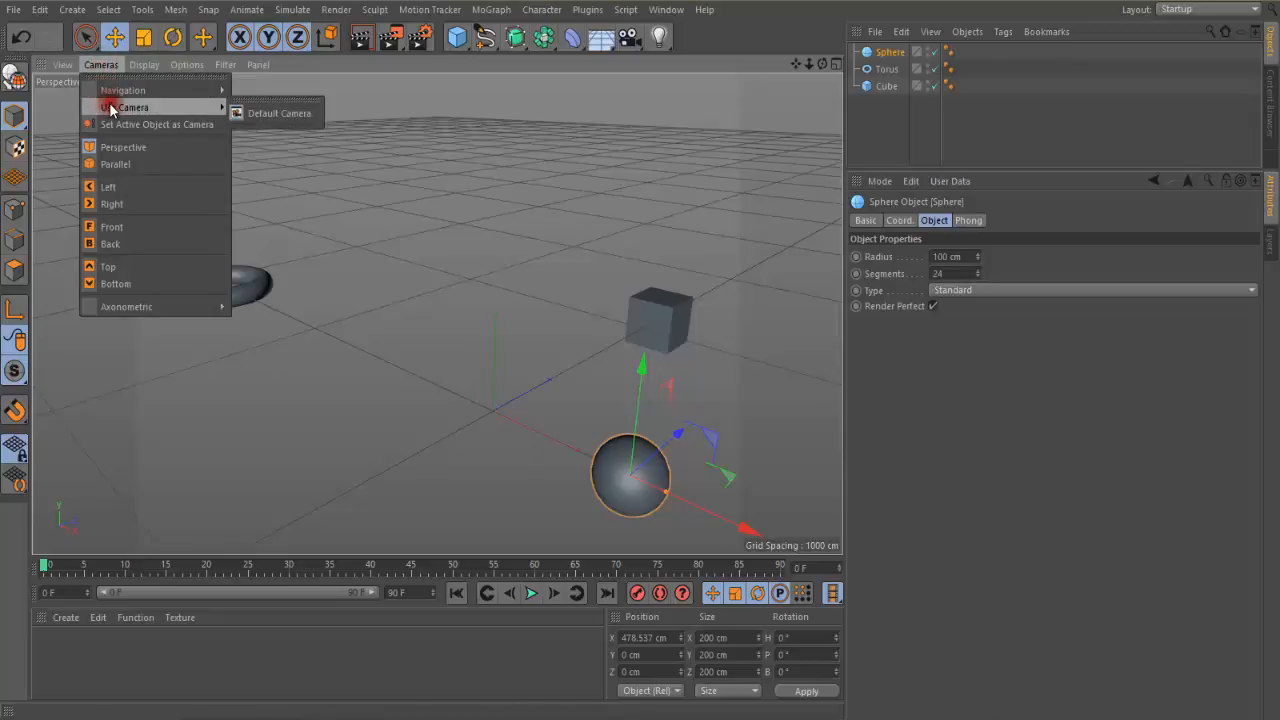
left_click(118, 172)
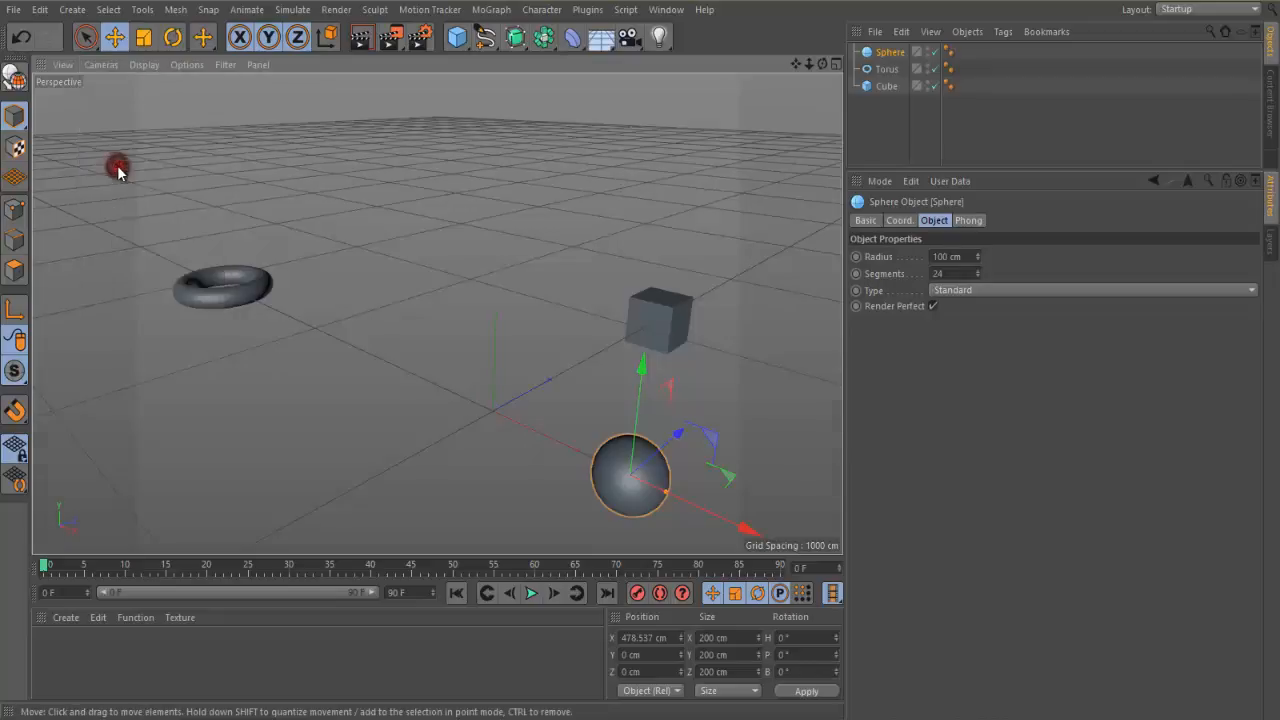
scroll(486, 354, "down", 5)
scroll(484, 352, "down", 2)
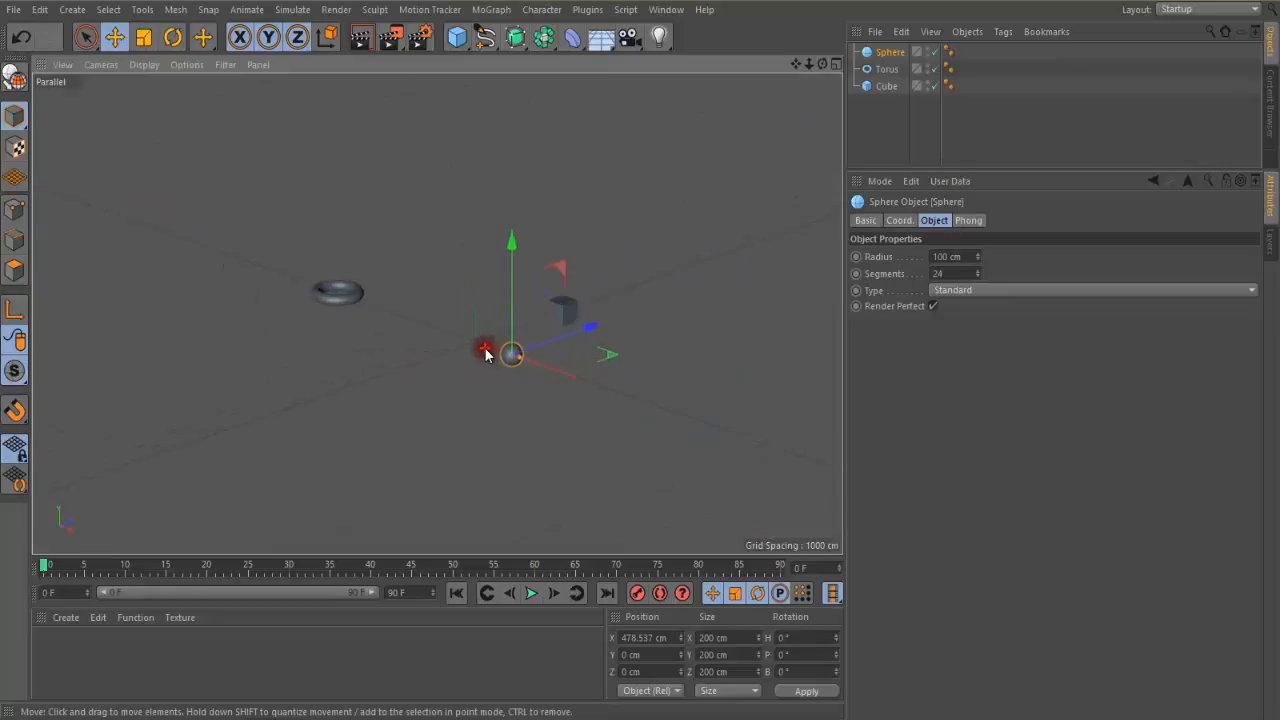
scroll(484, 351, "up", 4)
left_click(477, 373)
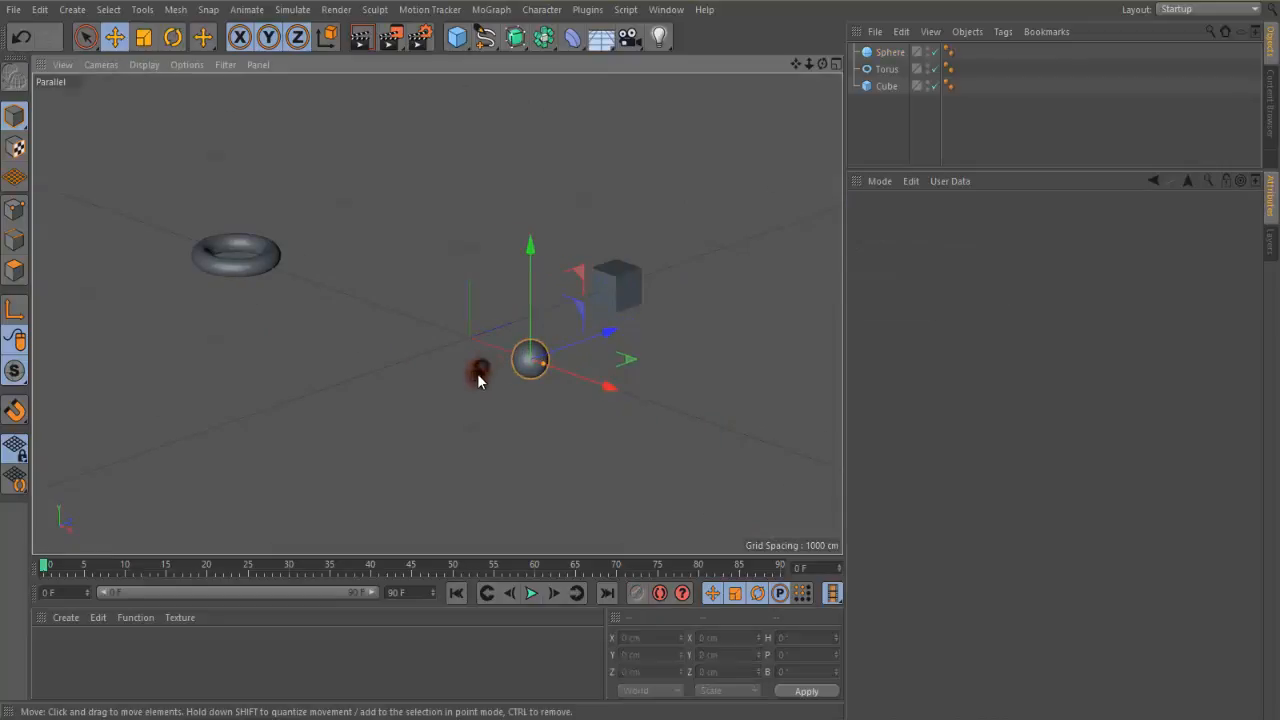
- Switch the viewport to the Left view with the cube, torus and sphere all in frame
left_click(92, 64)
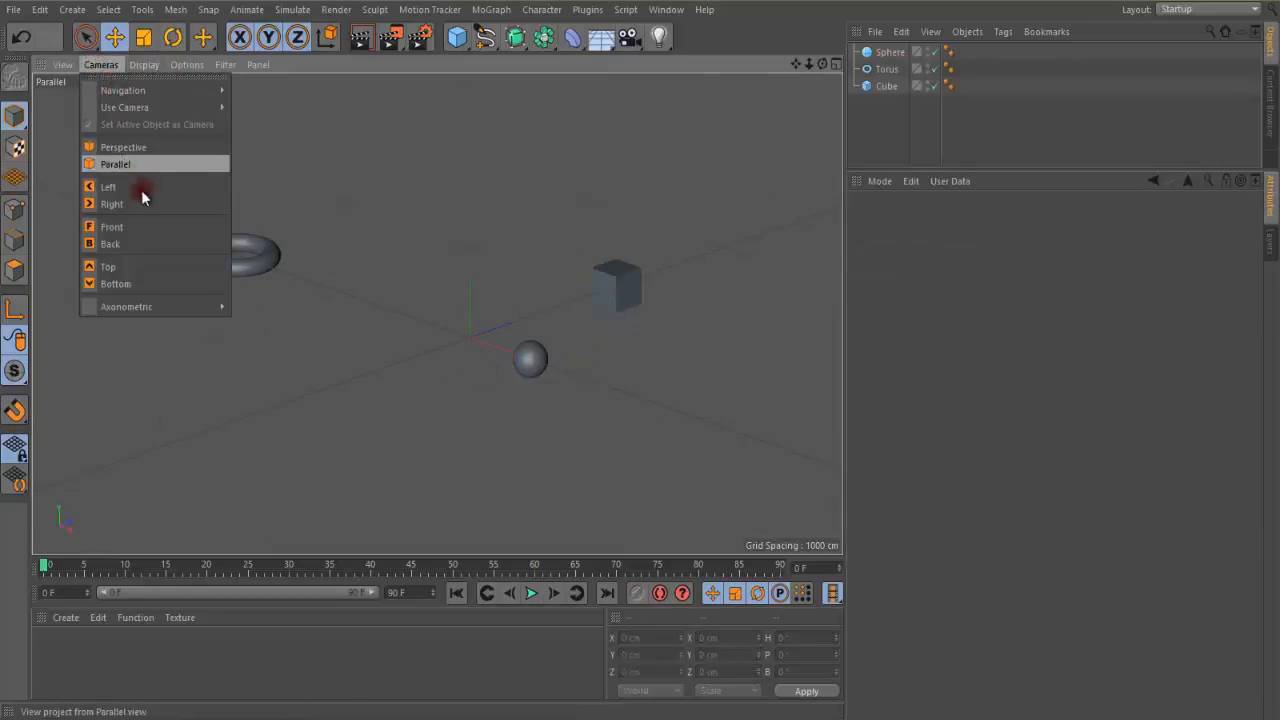
left_click(127, 185)
scroll(371, 322, "down", 4)
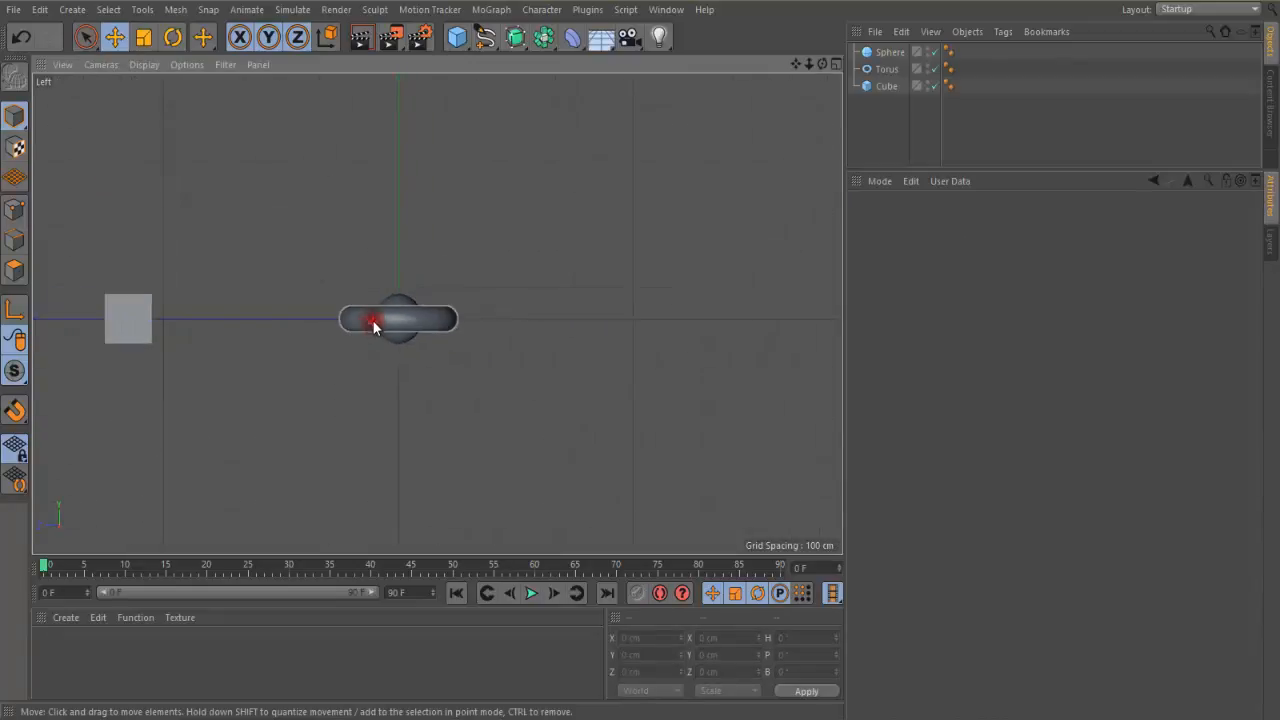
- Switch the viewport to the Right view and bring the torus, sphere and cube into frame
left_click(106, 64)
left_click(113, 205)
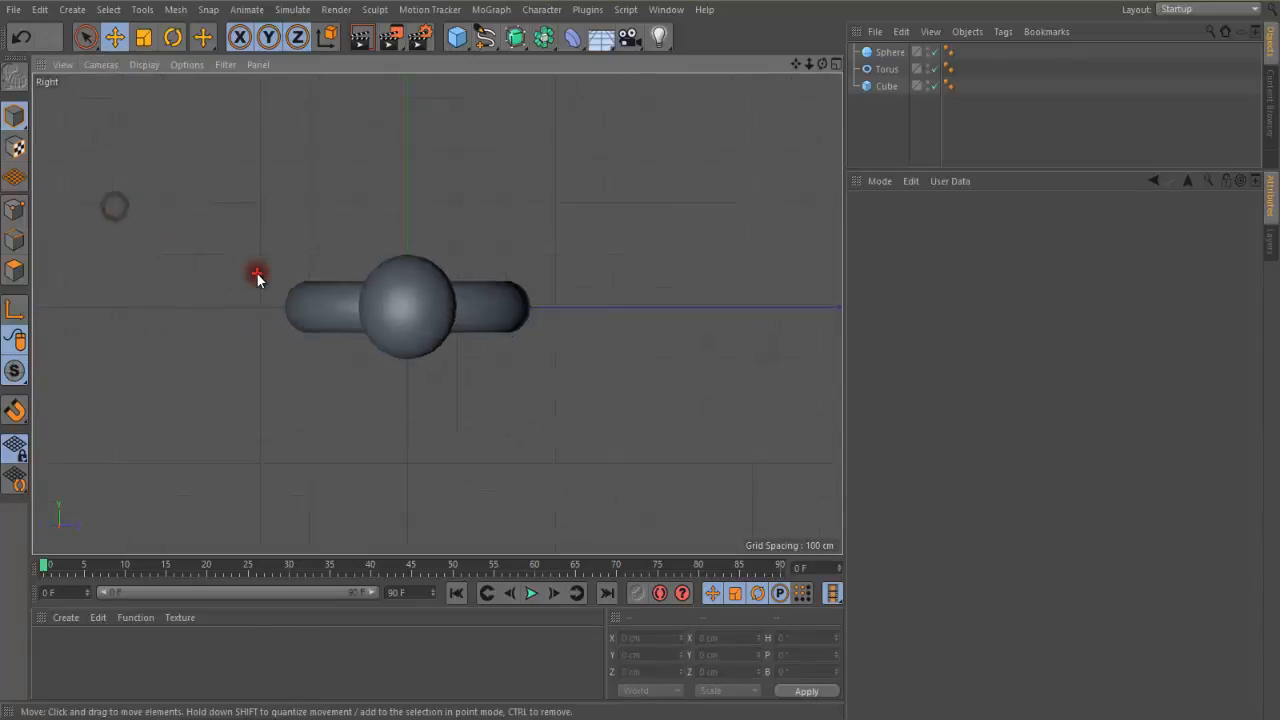
scroll(257, 275, "down", 4)
- Switch the viewport to the Front view and widen it around the cube and sphere
left_click(101, 64)
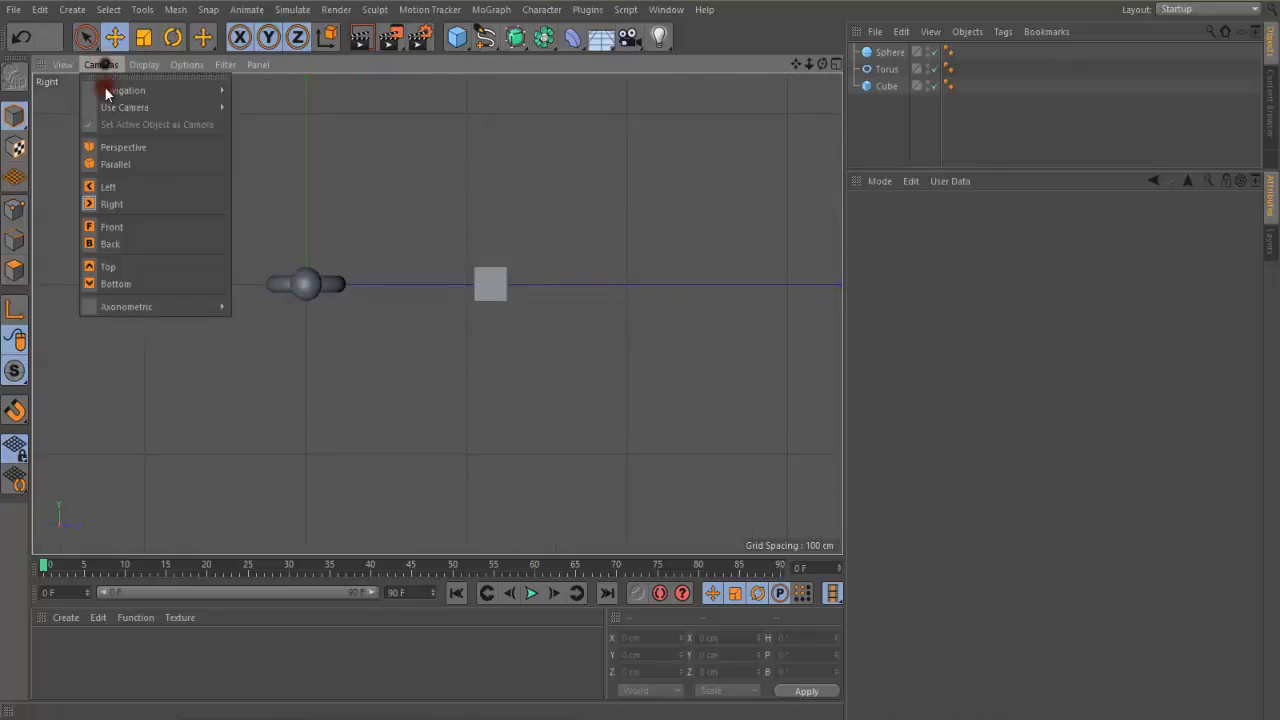
left_click(126, 225)
scroll(214, 240, "down", 3)
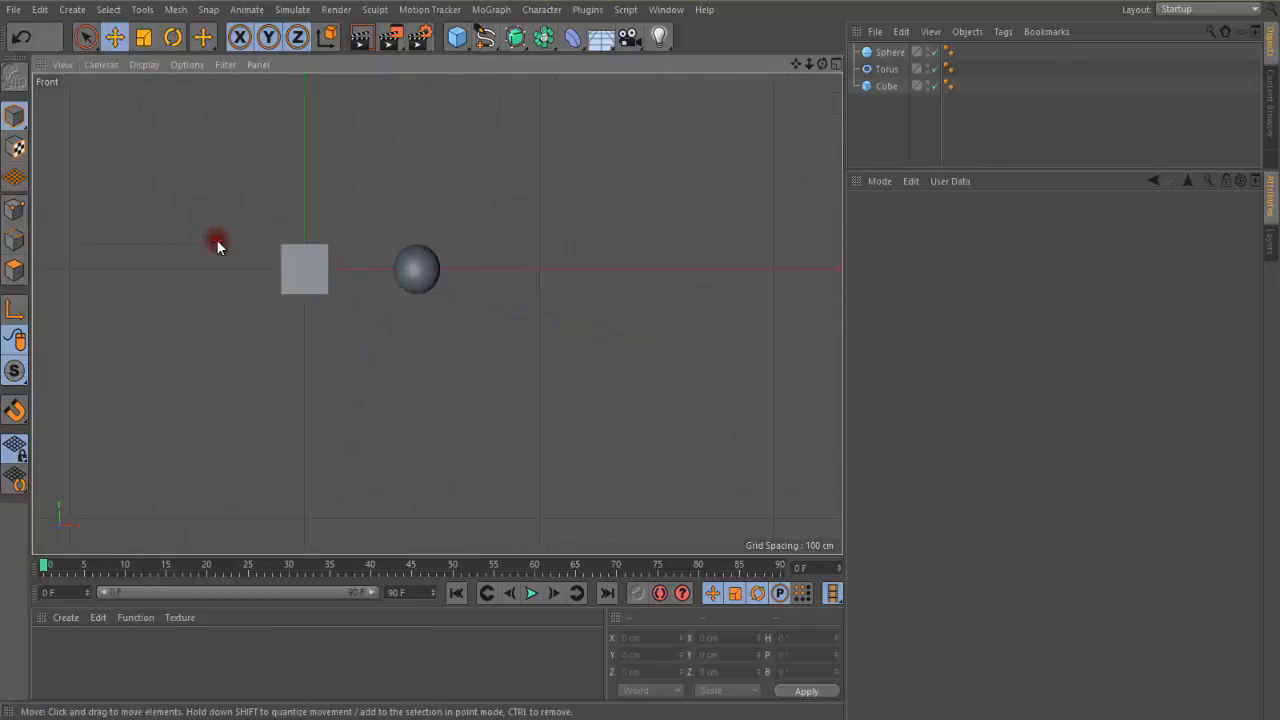
- Switch the viewport to the Back view and widen it to include the sphere, cube and torus
left_click(101, 64)
left_click(116, 241)
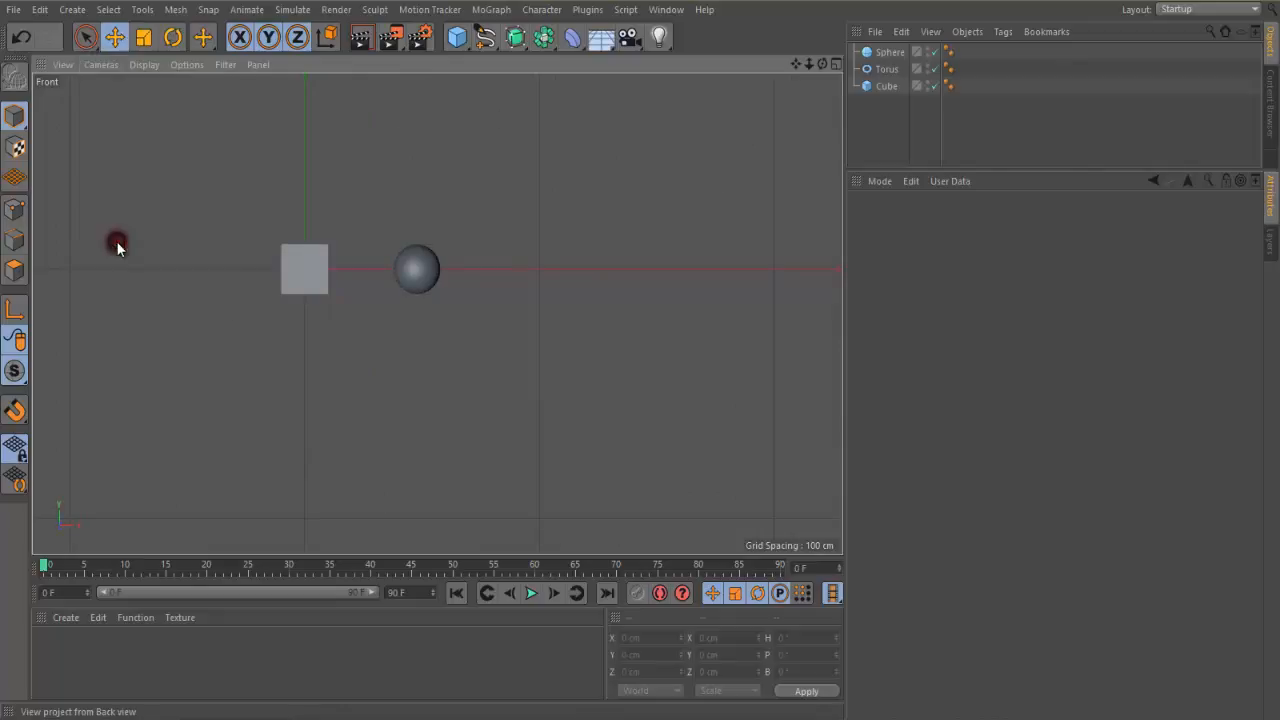
scroll(164, 245, "down", 3)
scroll(164, 245, "down", 2)
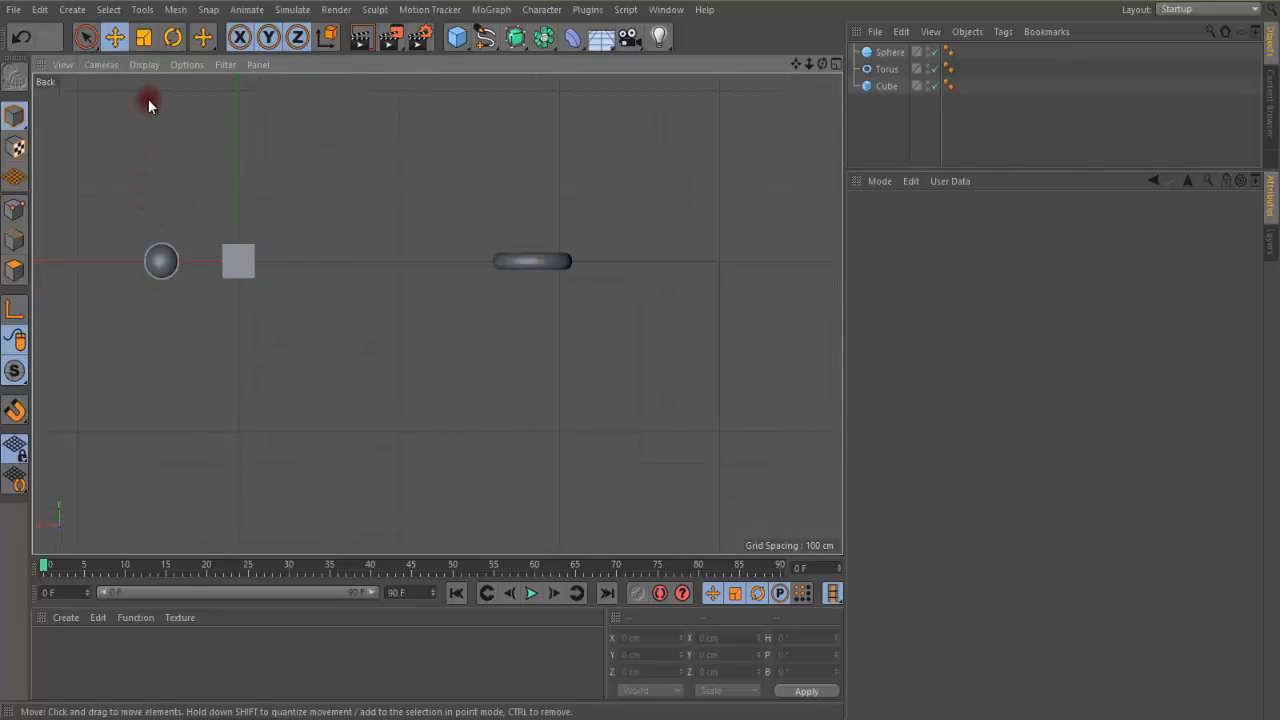
- Switch the viewport to the Top view and bring the torus, cube and sphere into frame
left_click(101, 64)
left_click(123, 261)
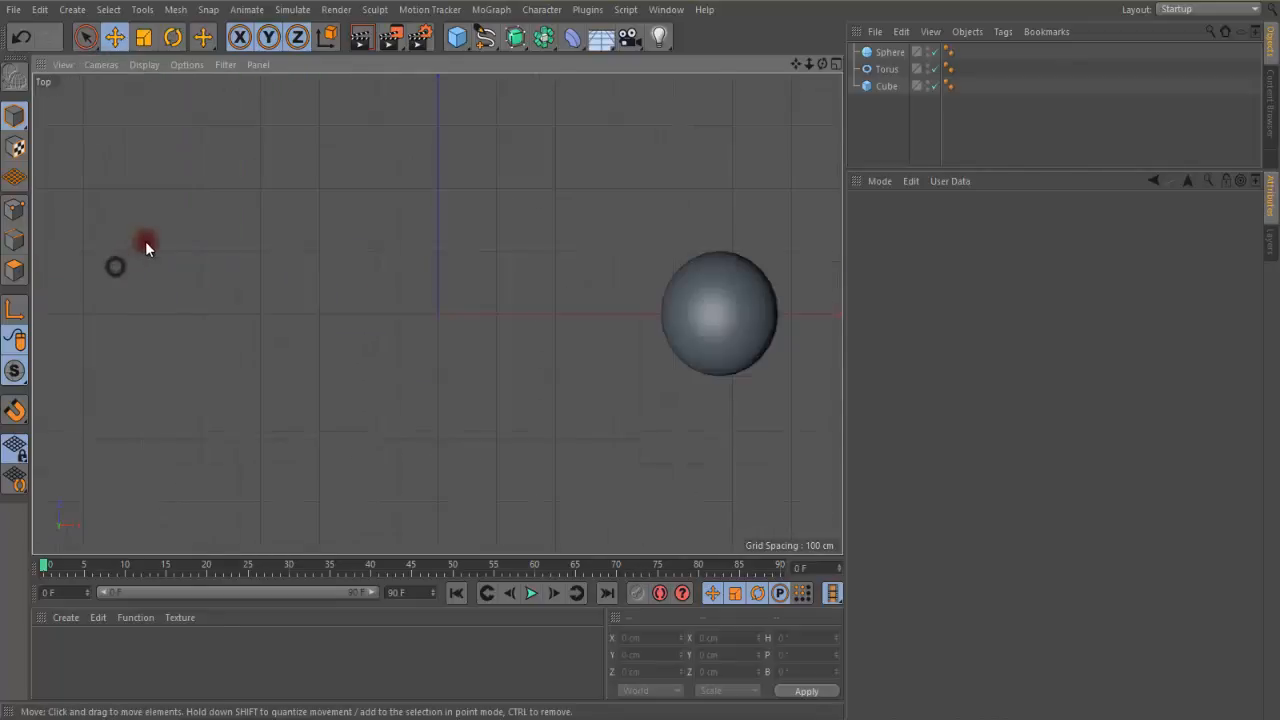
scroll(171, 230, "down", 6)
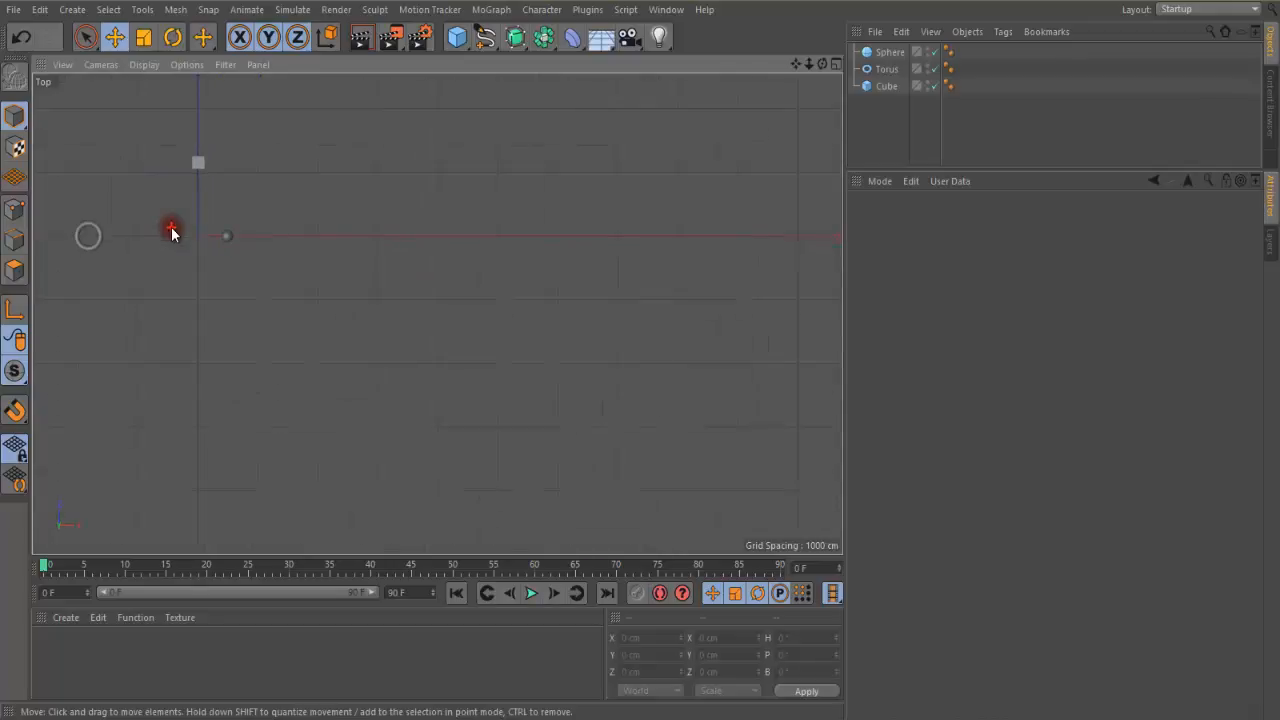
- Switch the viewport to the Bottom view with the torus, cube and sphere all in frame
left_click(98, 64)
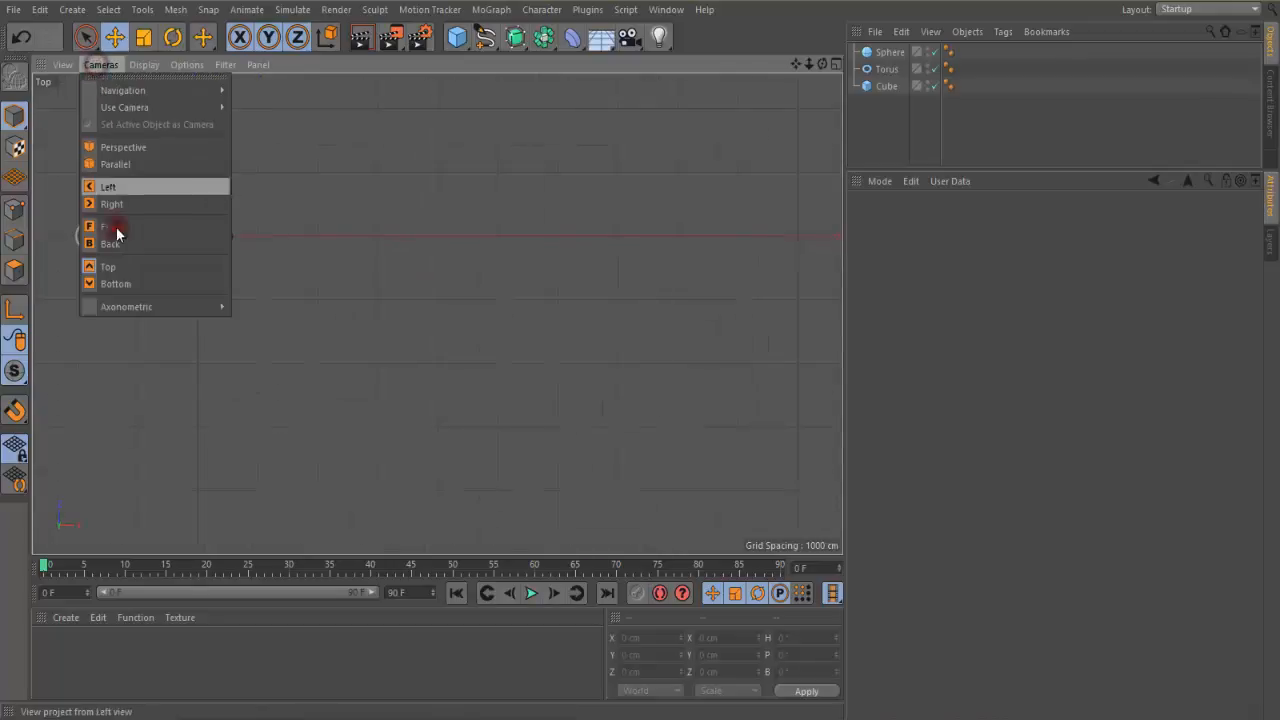
left_click(128, 284)
scroll(350, 213, "down", 8)
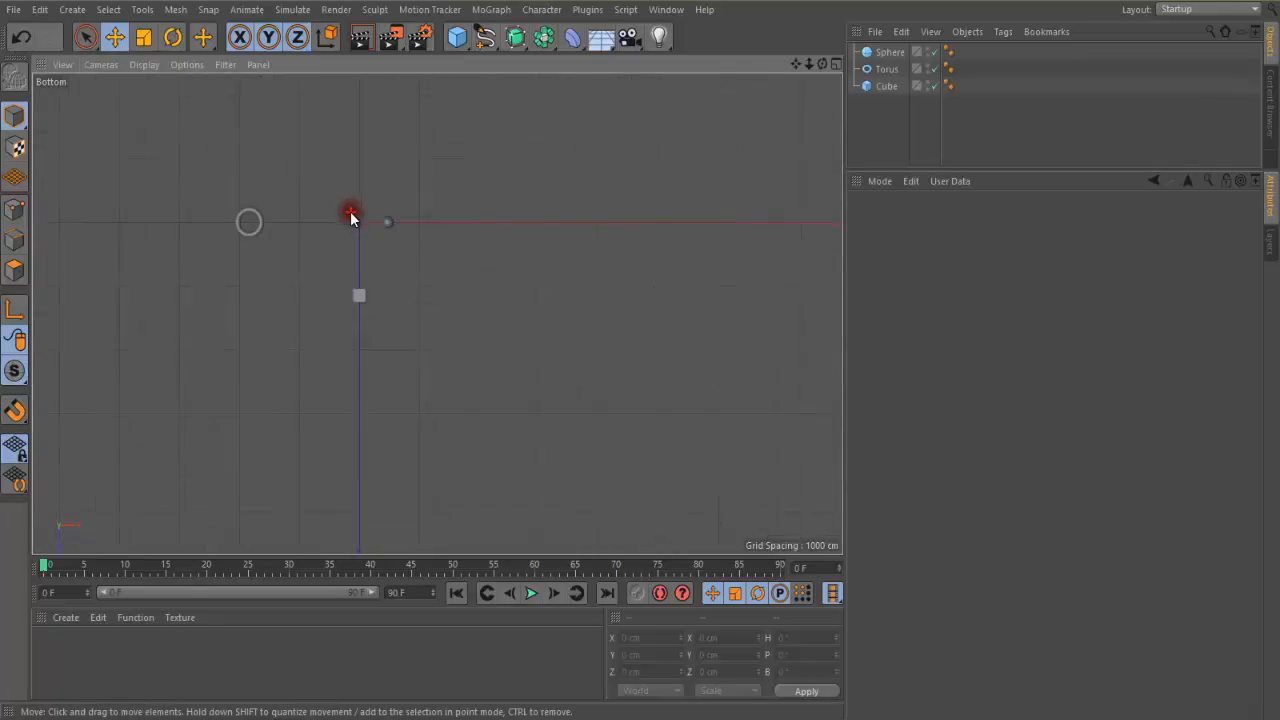
- Switch the viewport to the axonometric Bird view and widen it around all three objects
left_click(95, 64)
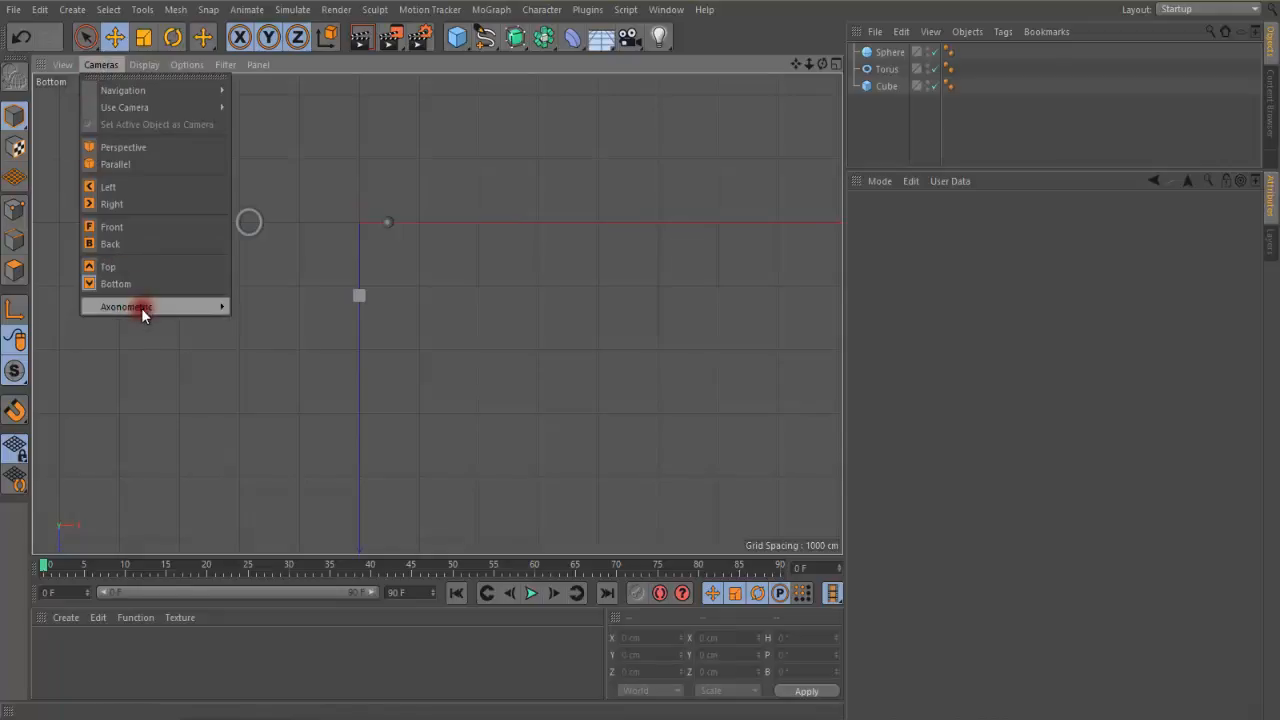
mouse_move(212, 309)
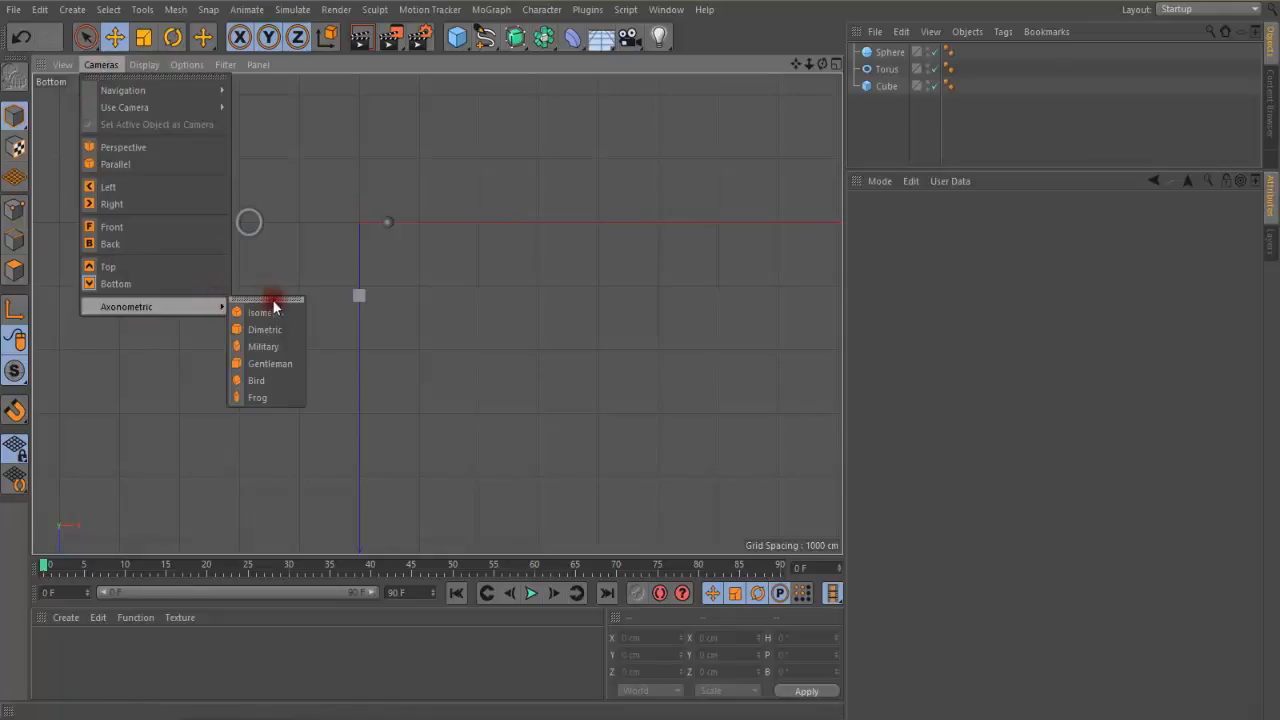
left_click(260, 381)
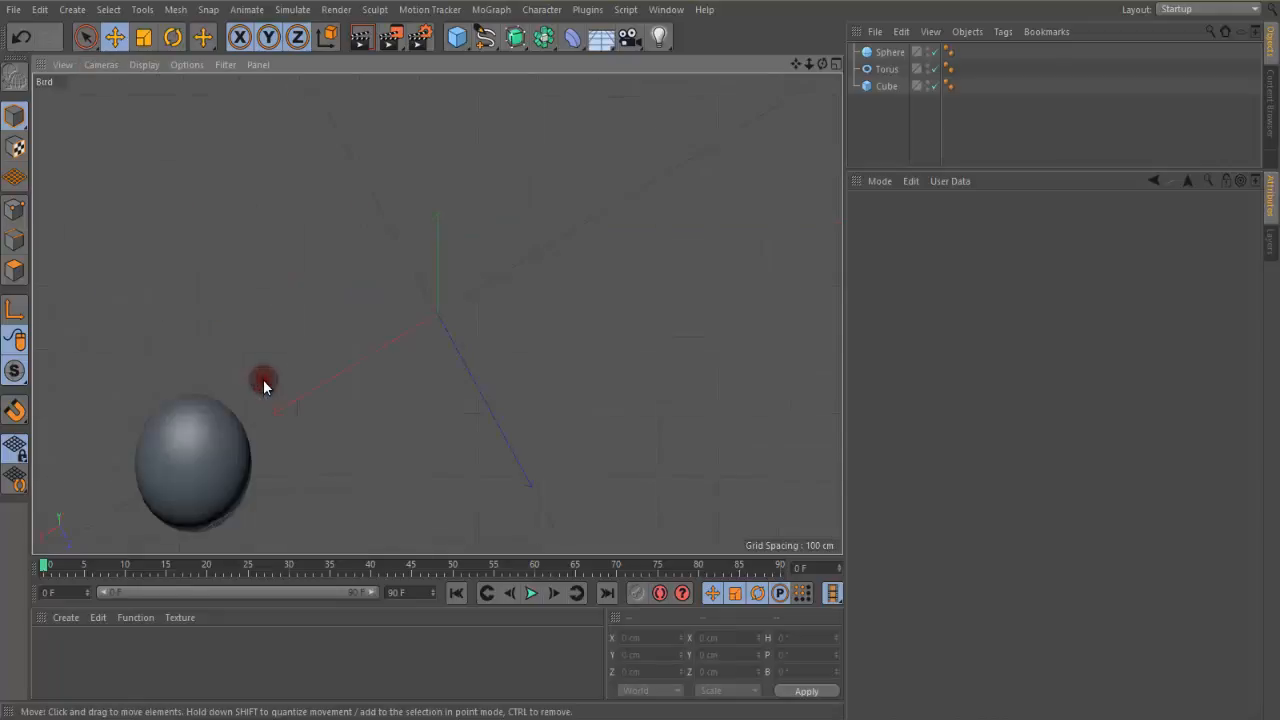
scroll(354, 296, "down", 5)
scroll(356, 296, "down", 3)
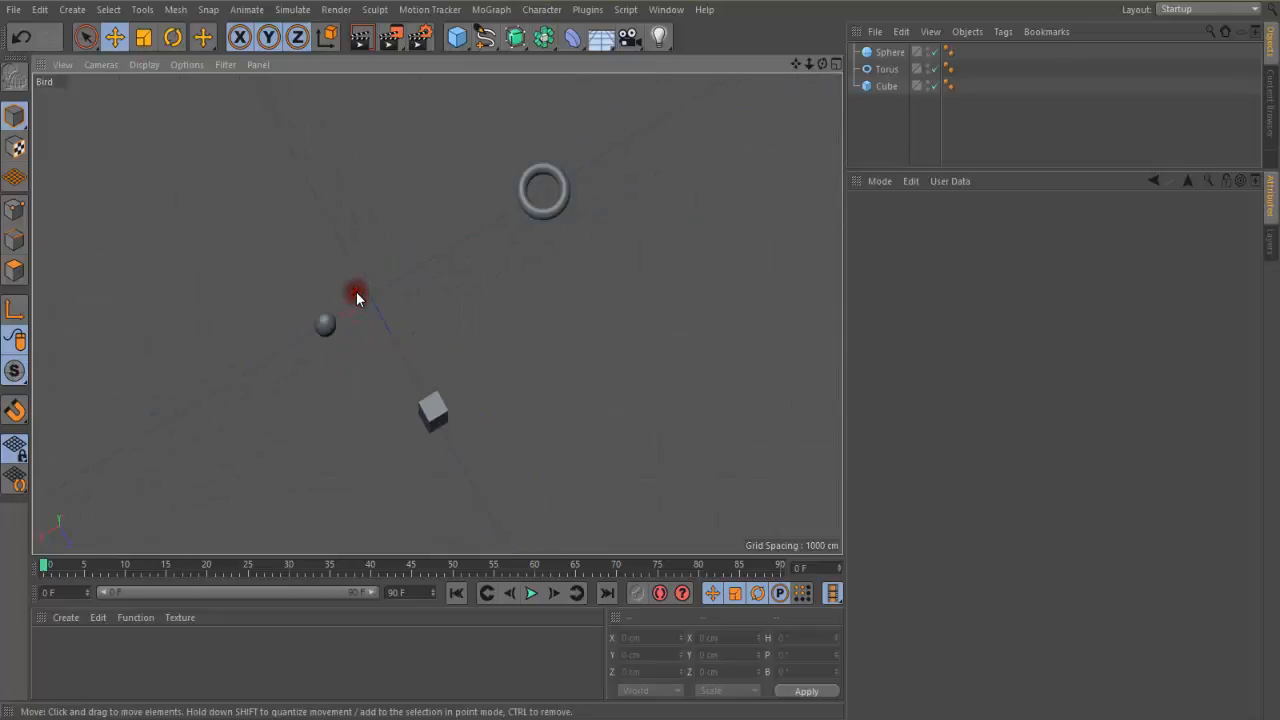
- Switch the viewport to the axonometric Military view with all three objects in frame
left_click(100, 65)
mouse_move(220, 300)
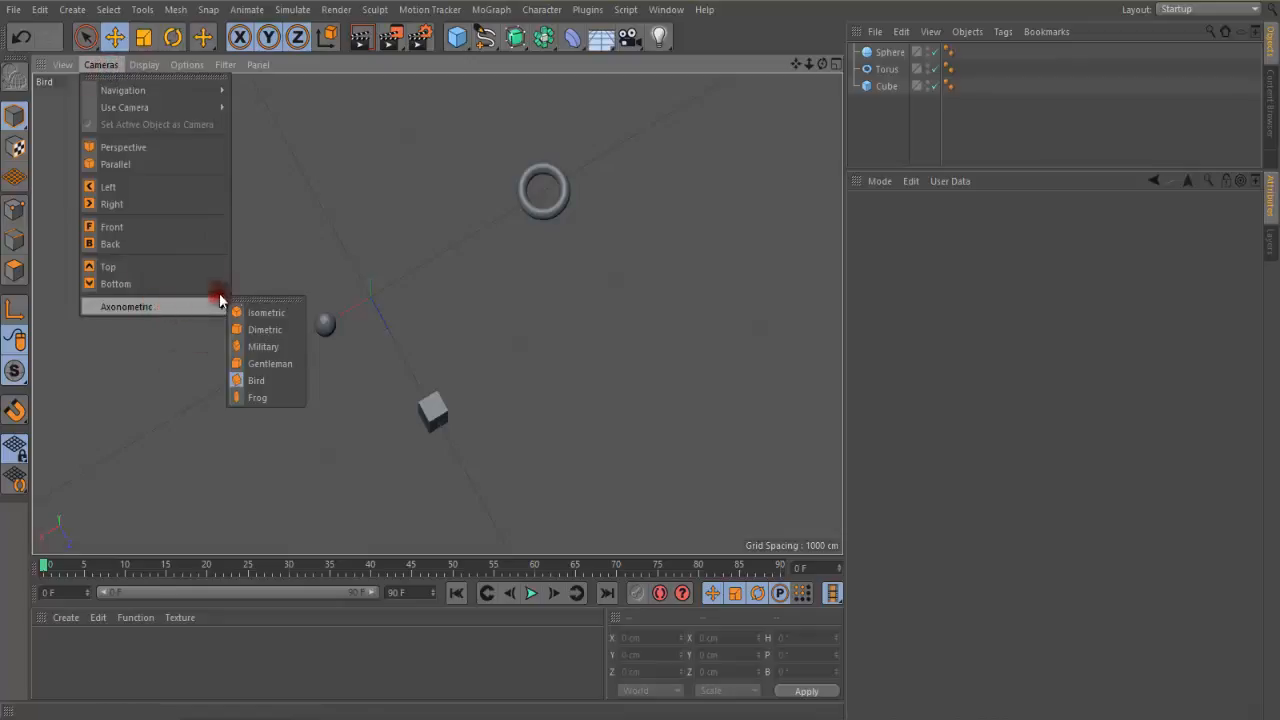
left_click(265, 346)
scroll(323, 314, "down", 6)
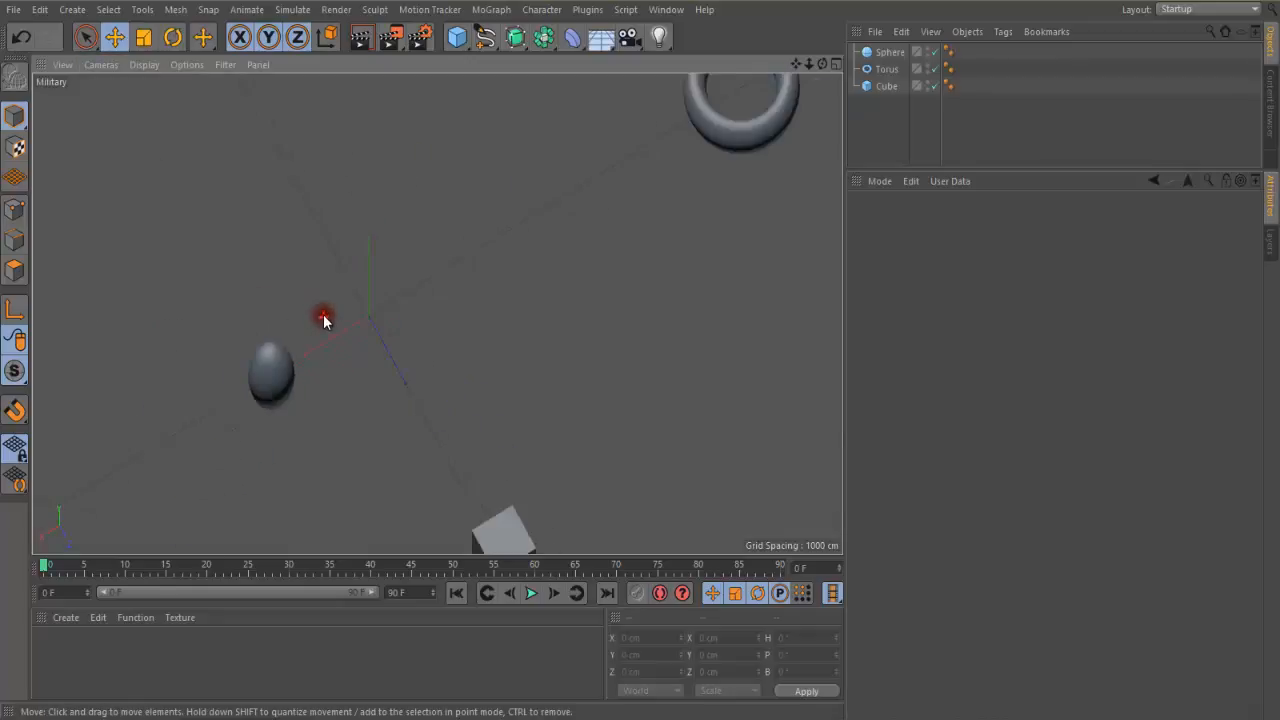
- Switch the viewport to the axonometric Frog view and adjust the framing around the sphere, torus and cube
left_click(97, 65)
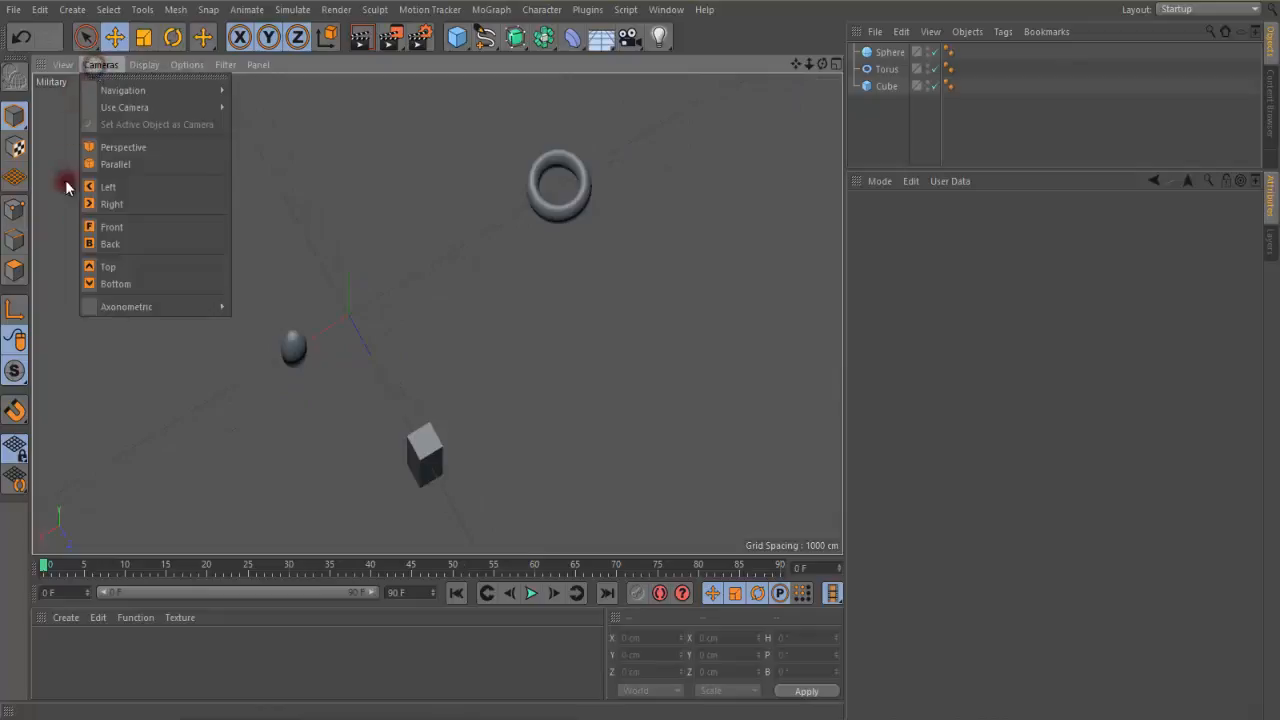
mouse_move(128, 307)
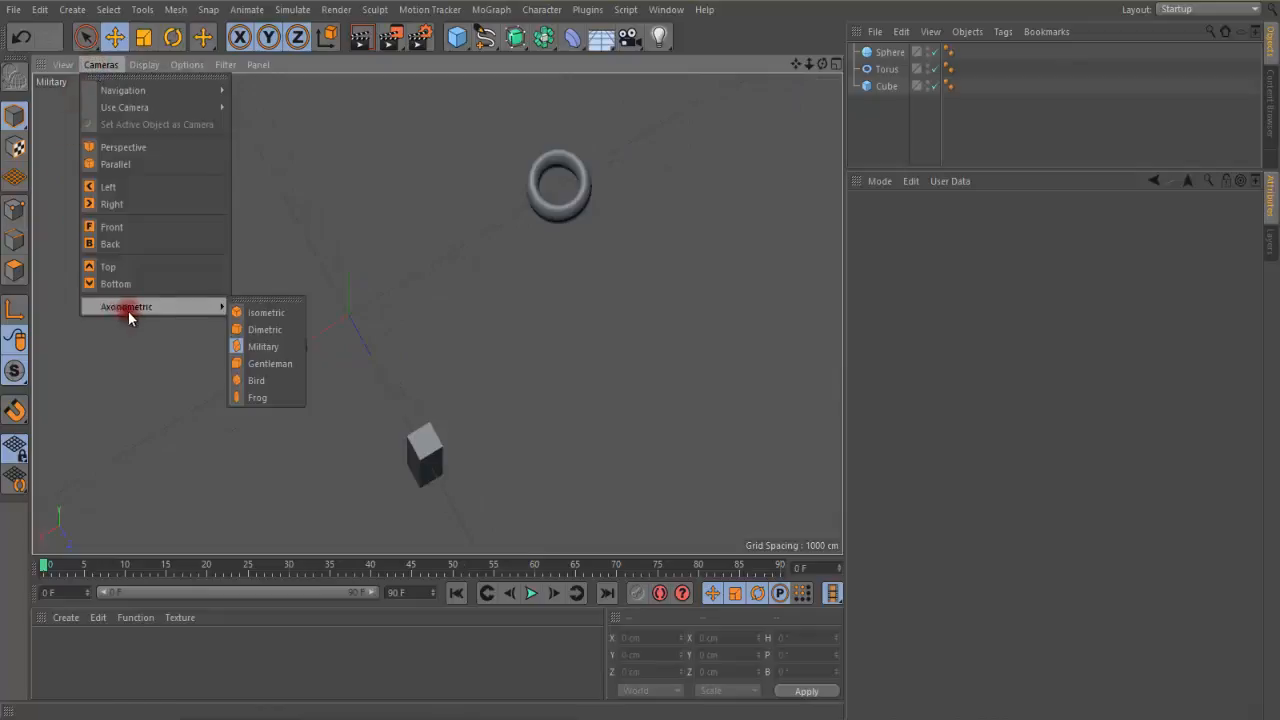
left_click(277, 396)
scroll(426, 303, "down", 5)
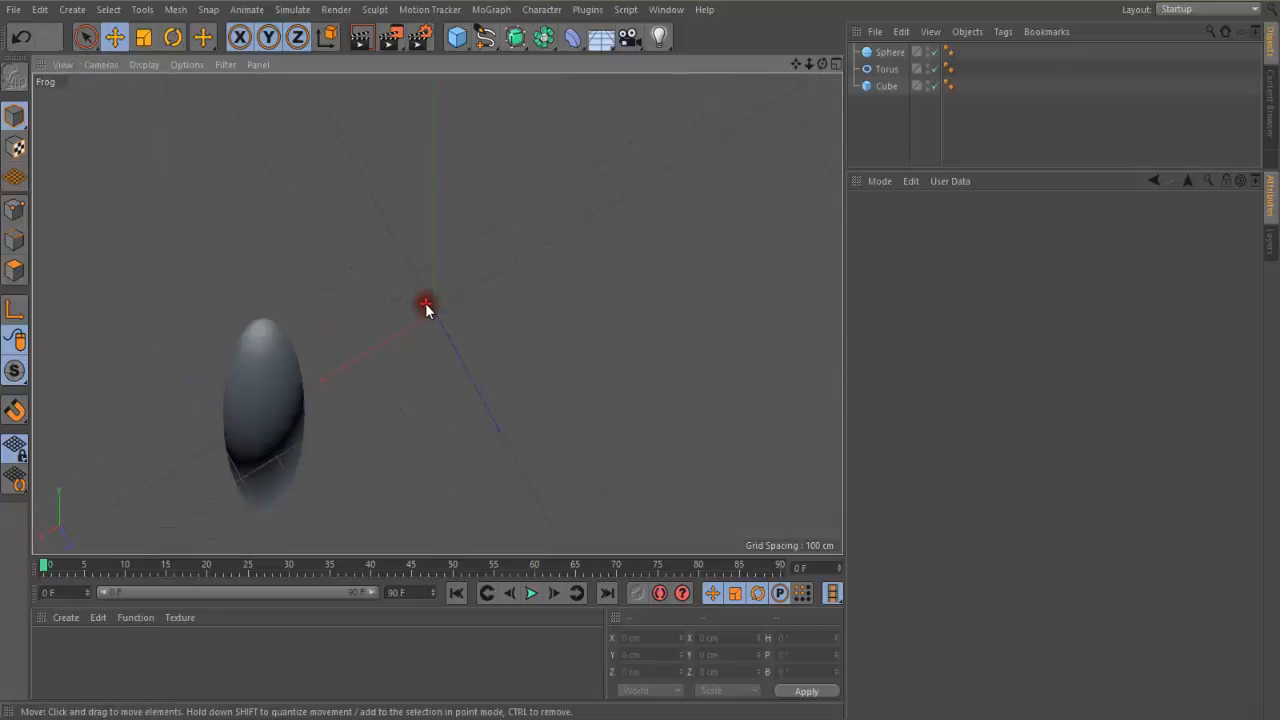
scroll(427, 302, "up", 3)
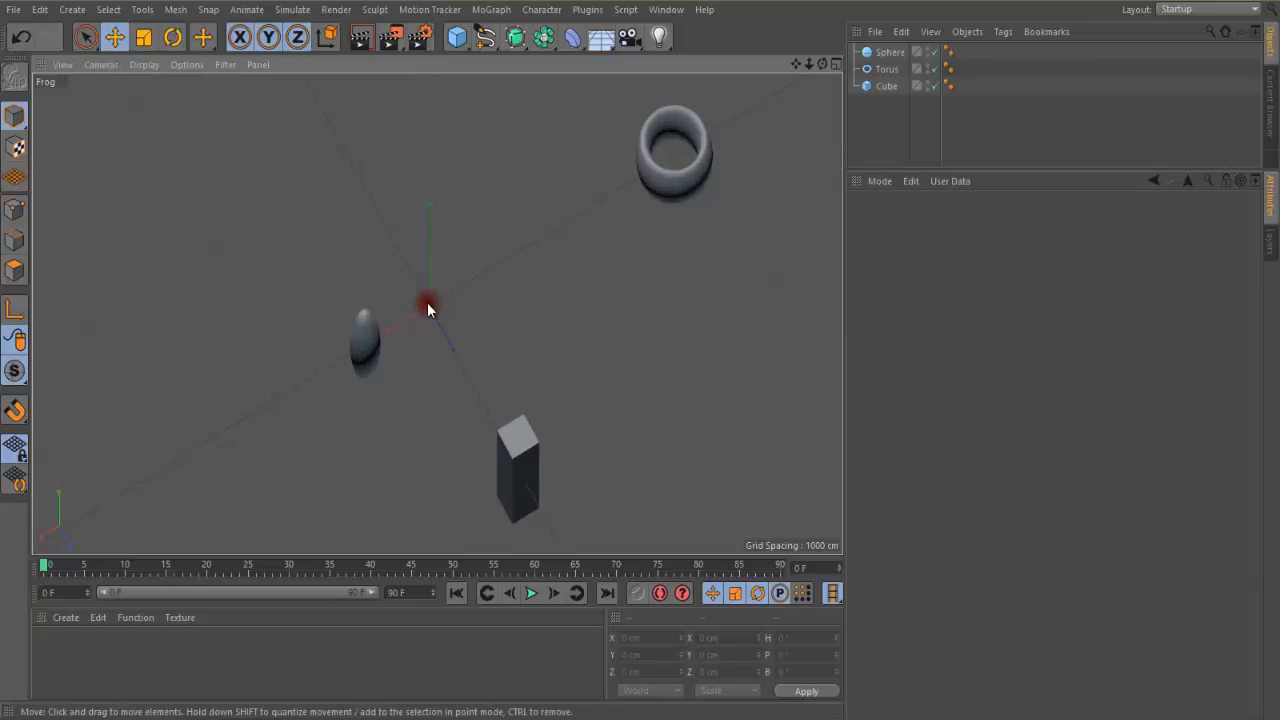
scroll(427, 302, "down", 2)
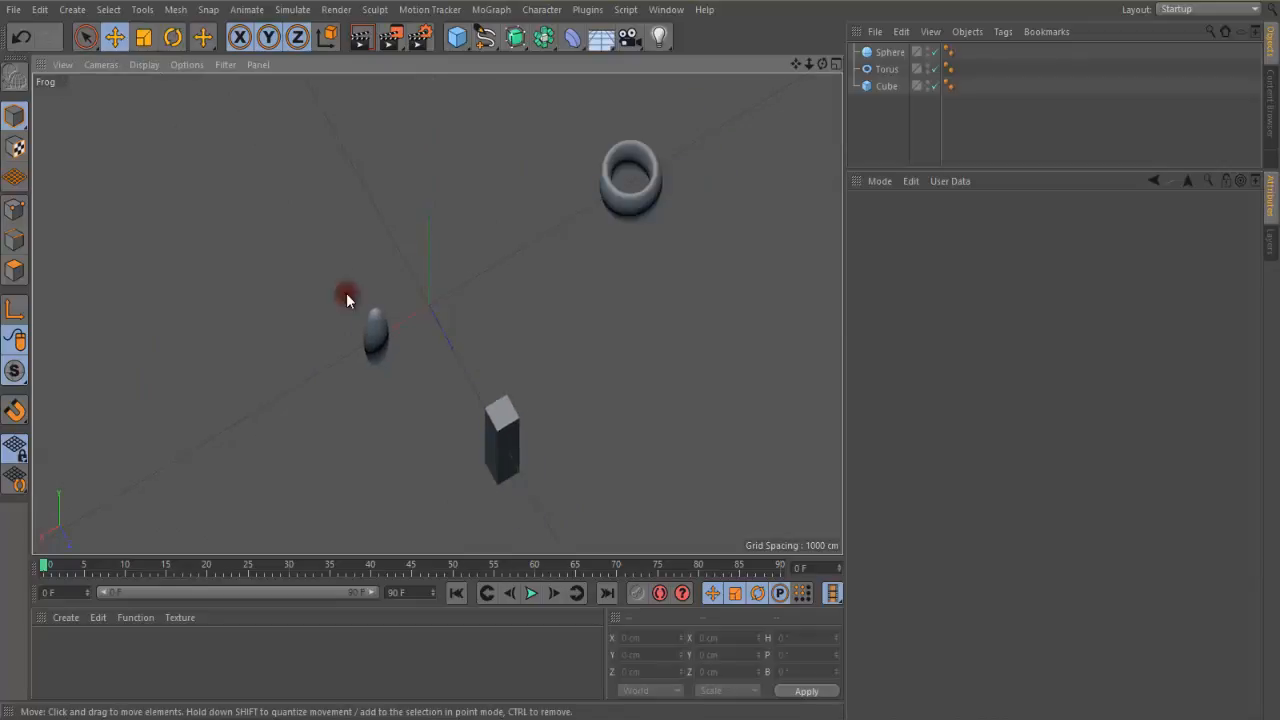
- Return the viewport camera to the Perspective projection
left_click(99, 66)
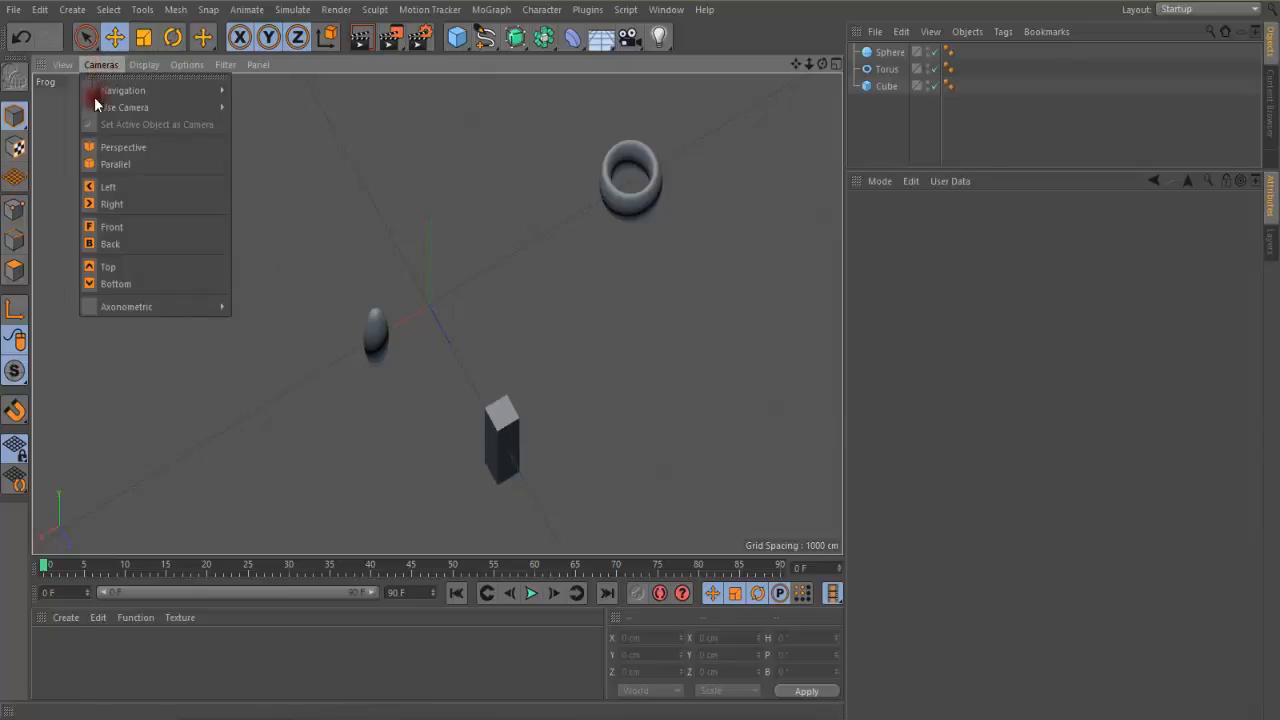
left_click(101, 151)
scroll(361, 313, "down", 2)
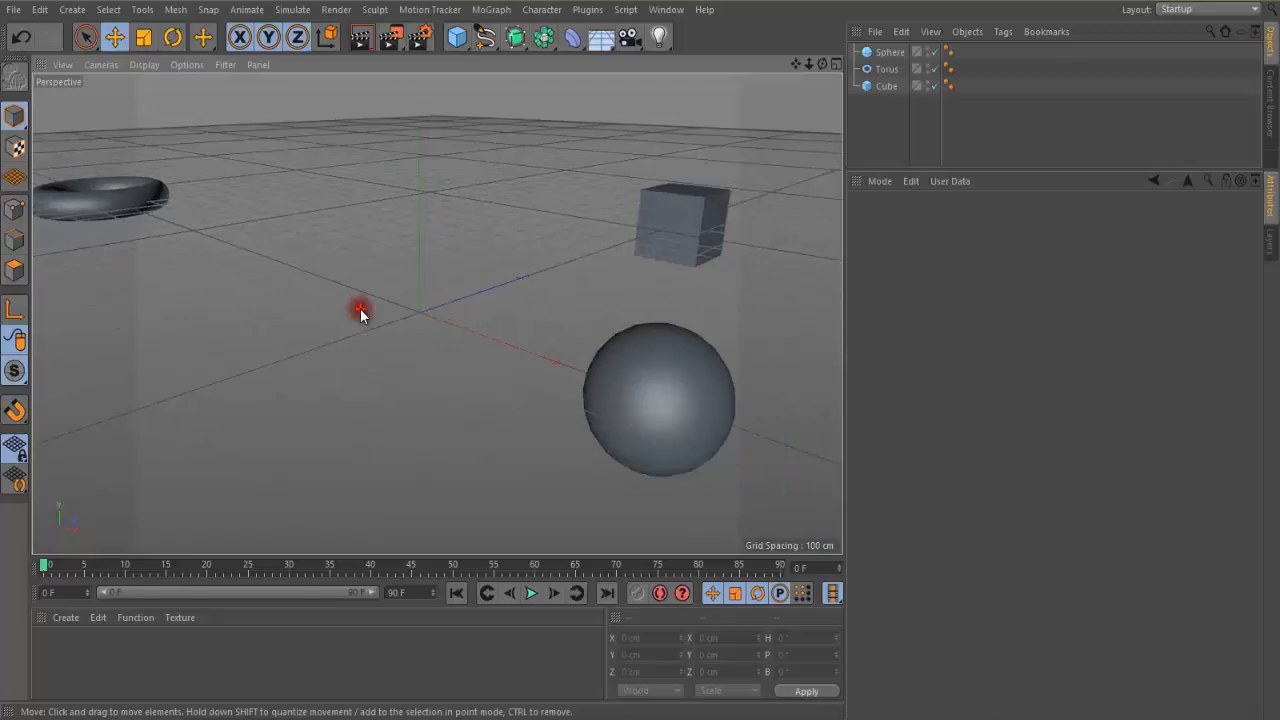
scroll(361, 313, "up", 1)
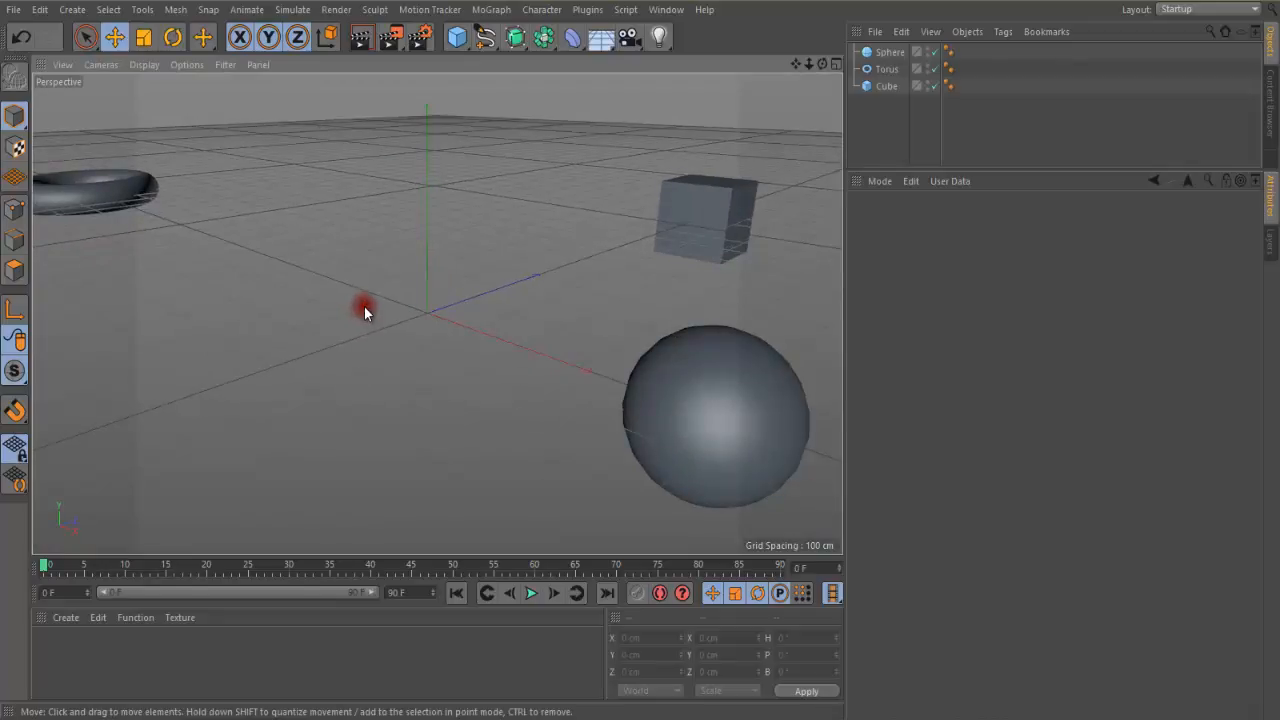
- Select the sphere and centre the viewport on it with Frame Selected Objects
left_click(675, 378)
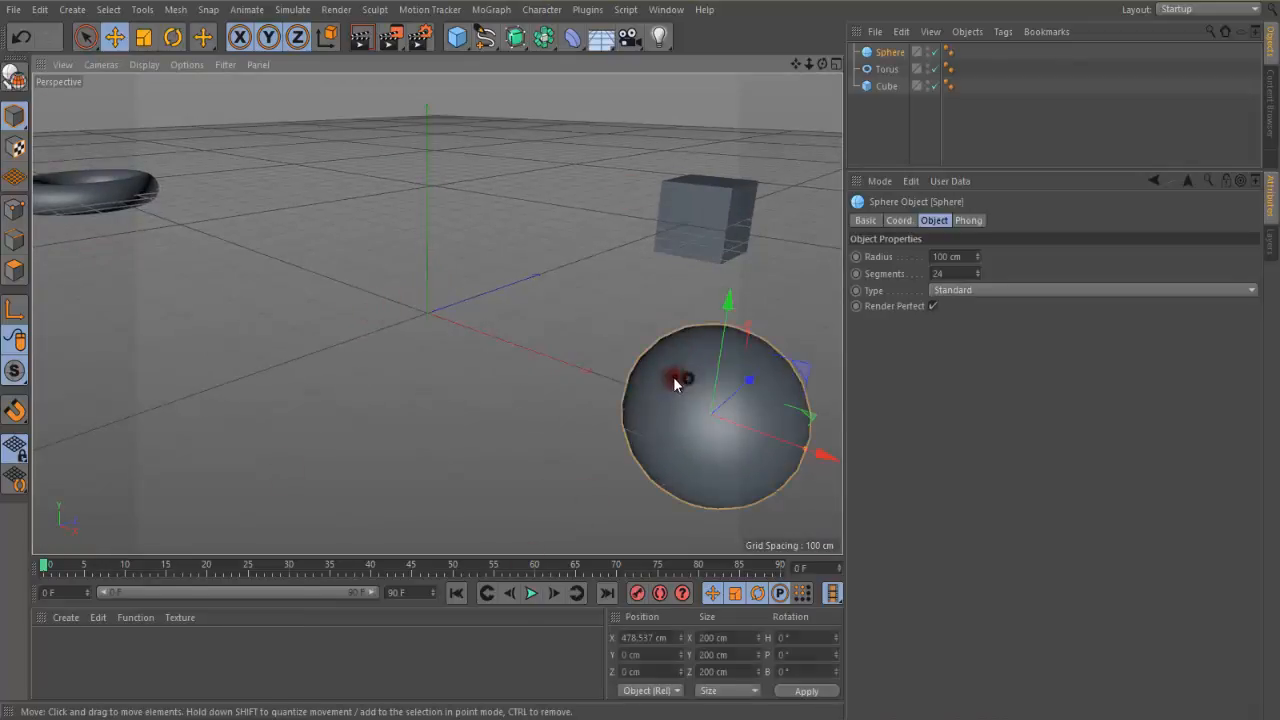
left_click(60, 64)
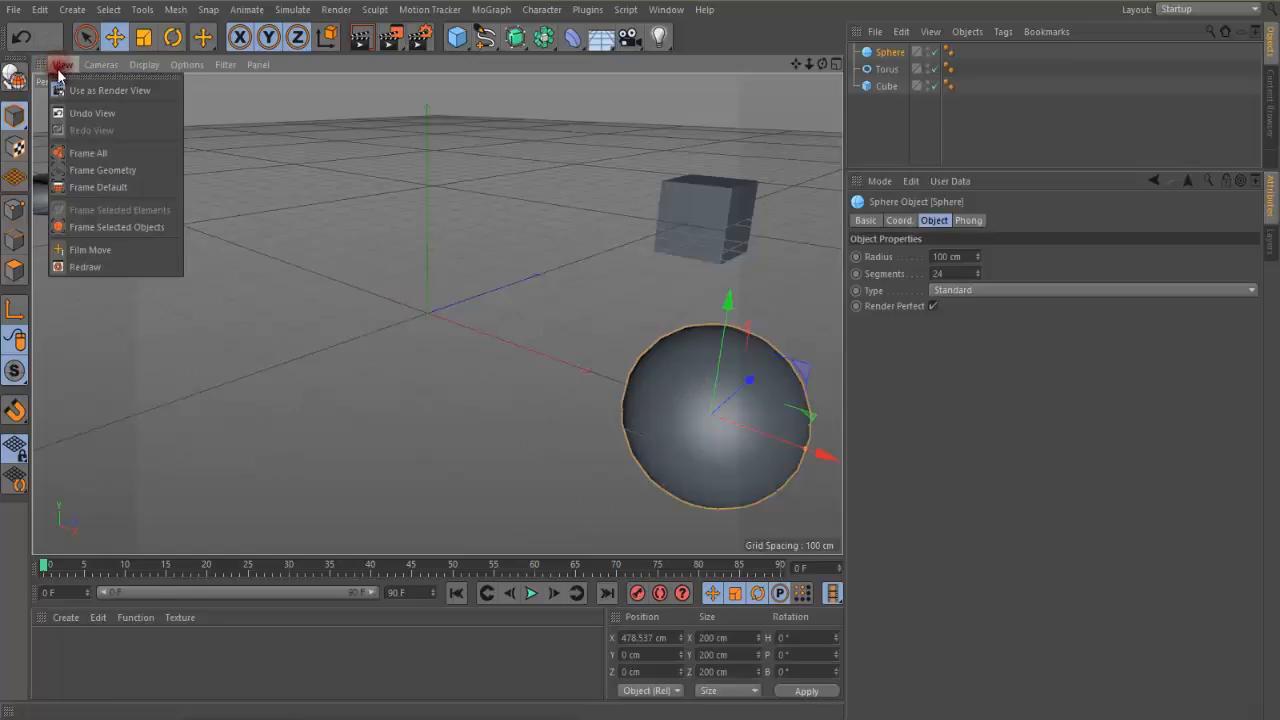
left_click(94, 228)
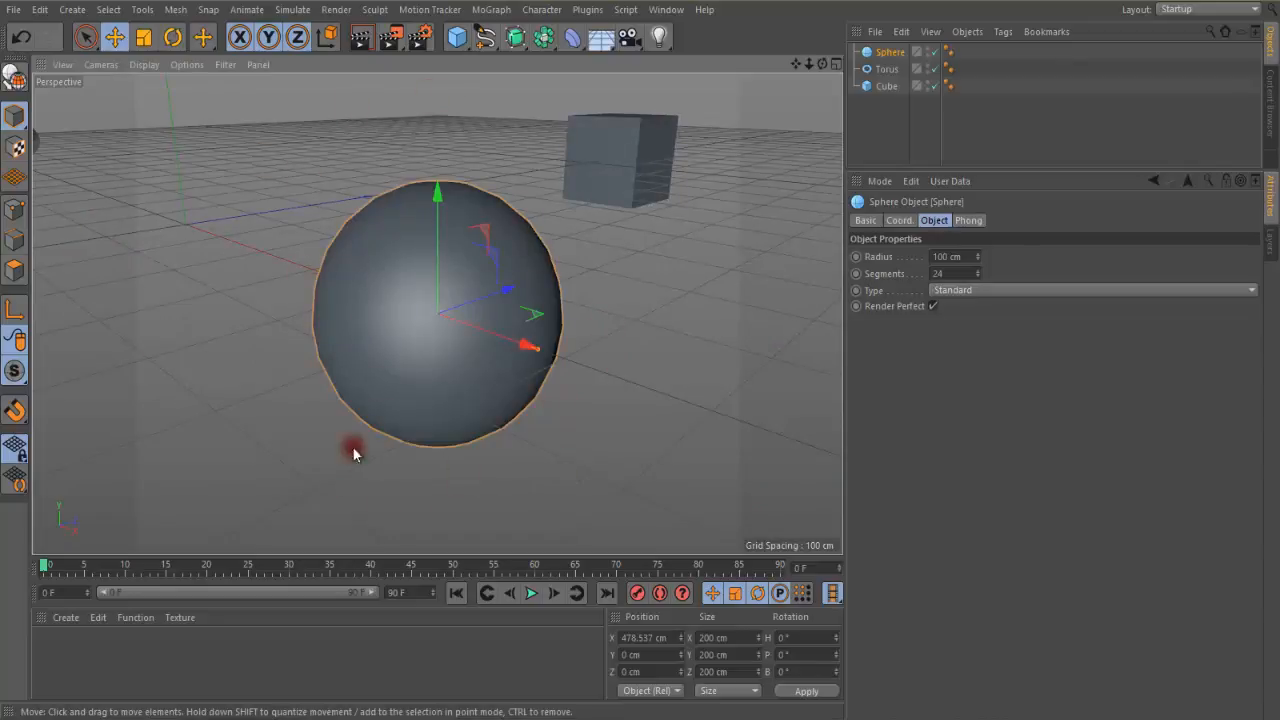
- Centre the viewport on the torus with Frame Selected Objects and set its ring segments to 57
left_click(37, 146)
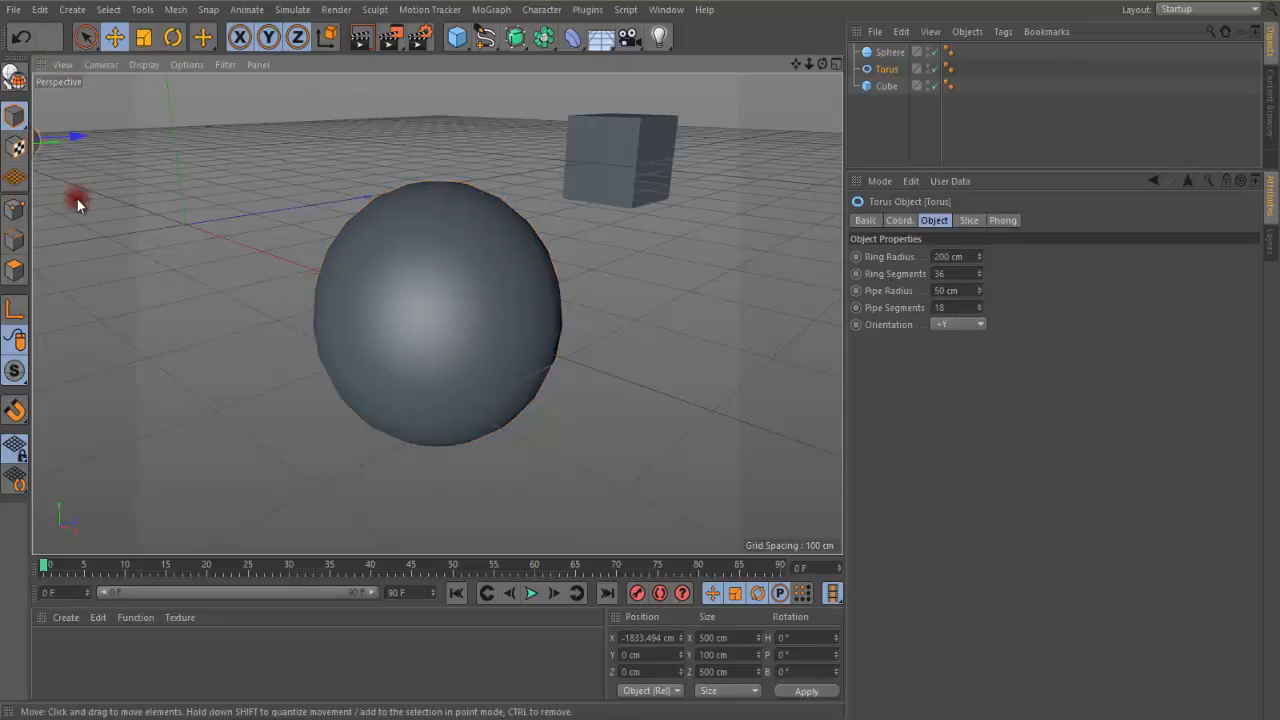
scroll(77, 199, "down", 4)
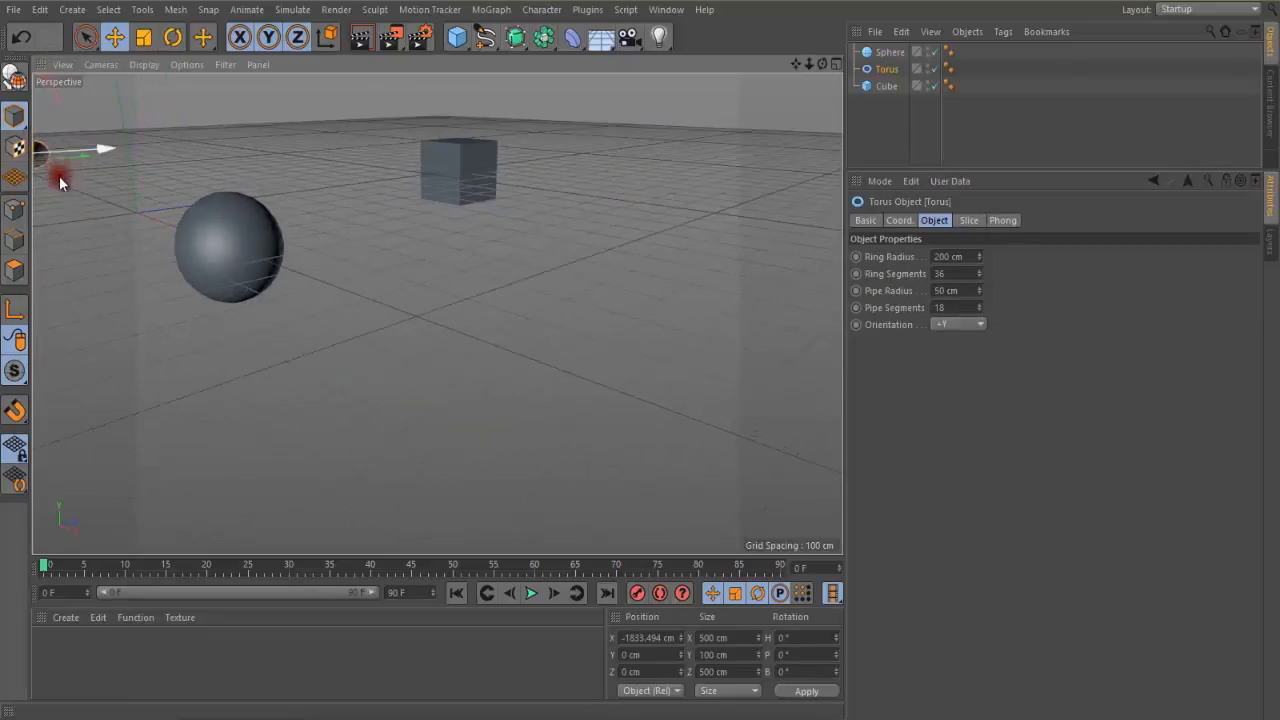
left_click(64, 65)
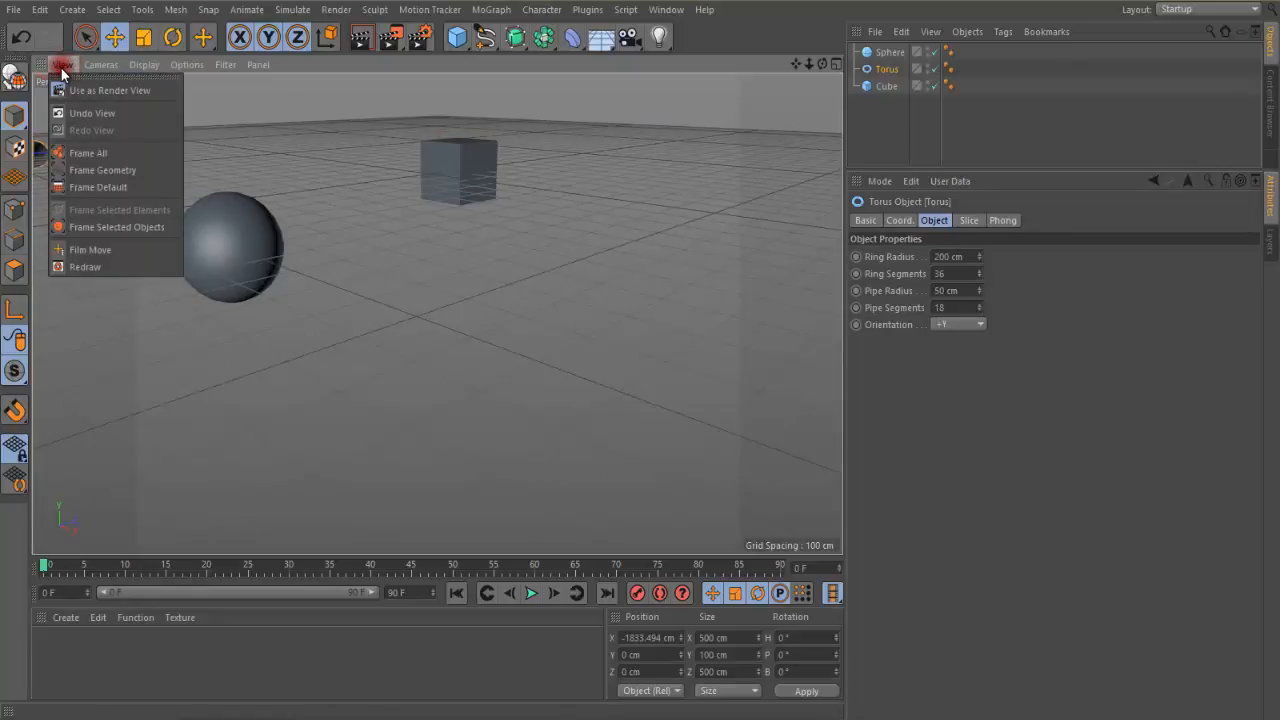
left_click(85, 230)
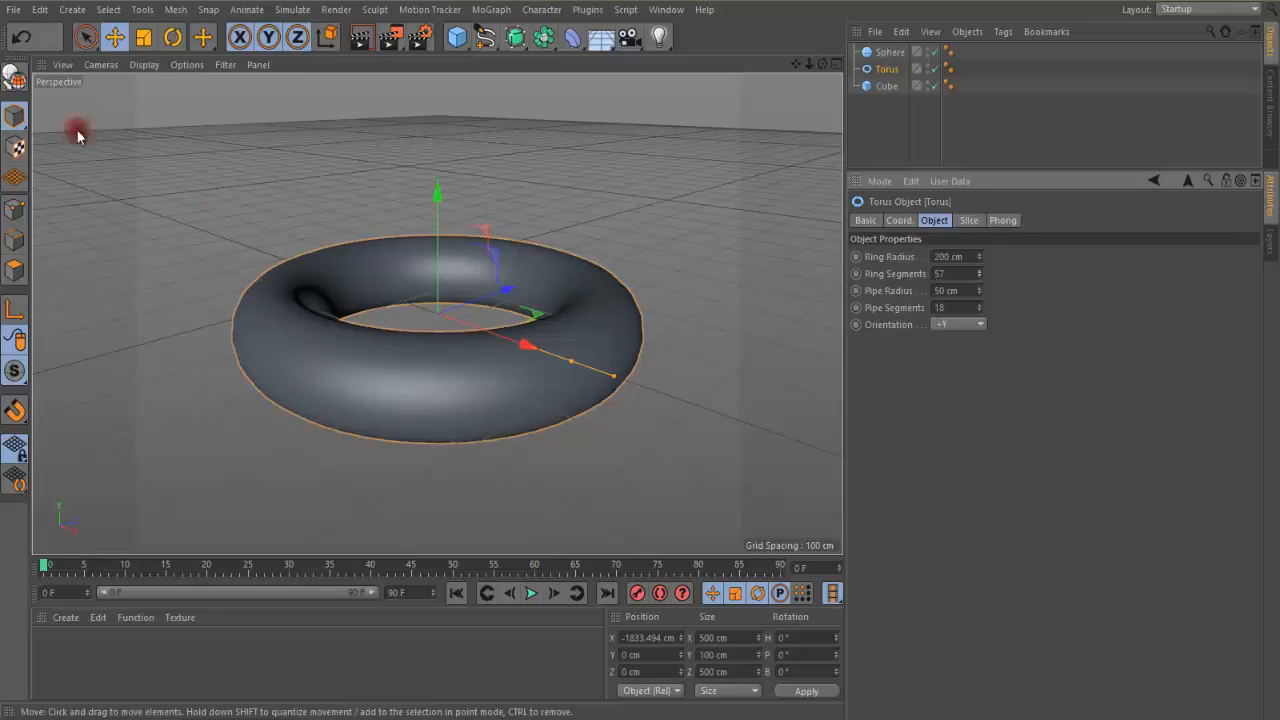
- Try the Quick Shading display mode on the viewport, and change it to Quick Shading (Lines)
left_click(143, 66)
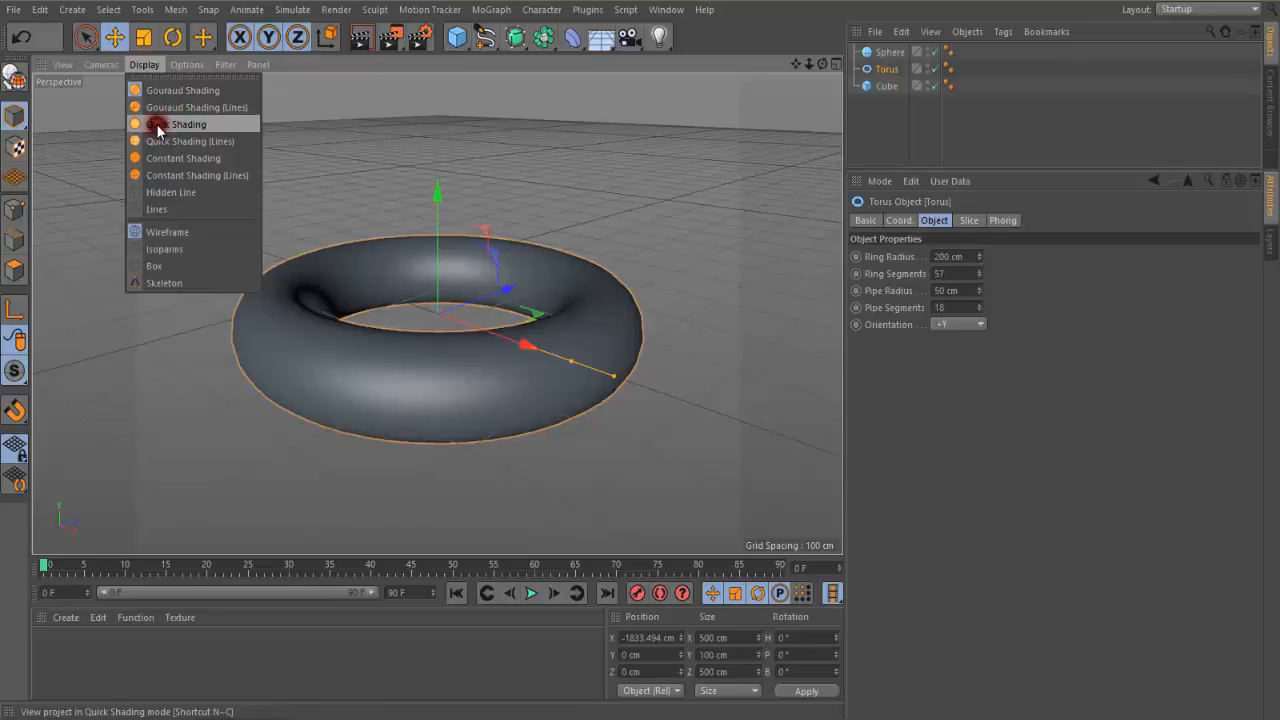
left_click(158, 126)
left_click(144, 66)
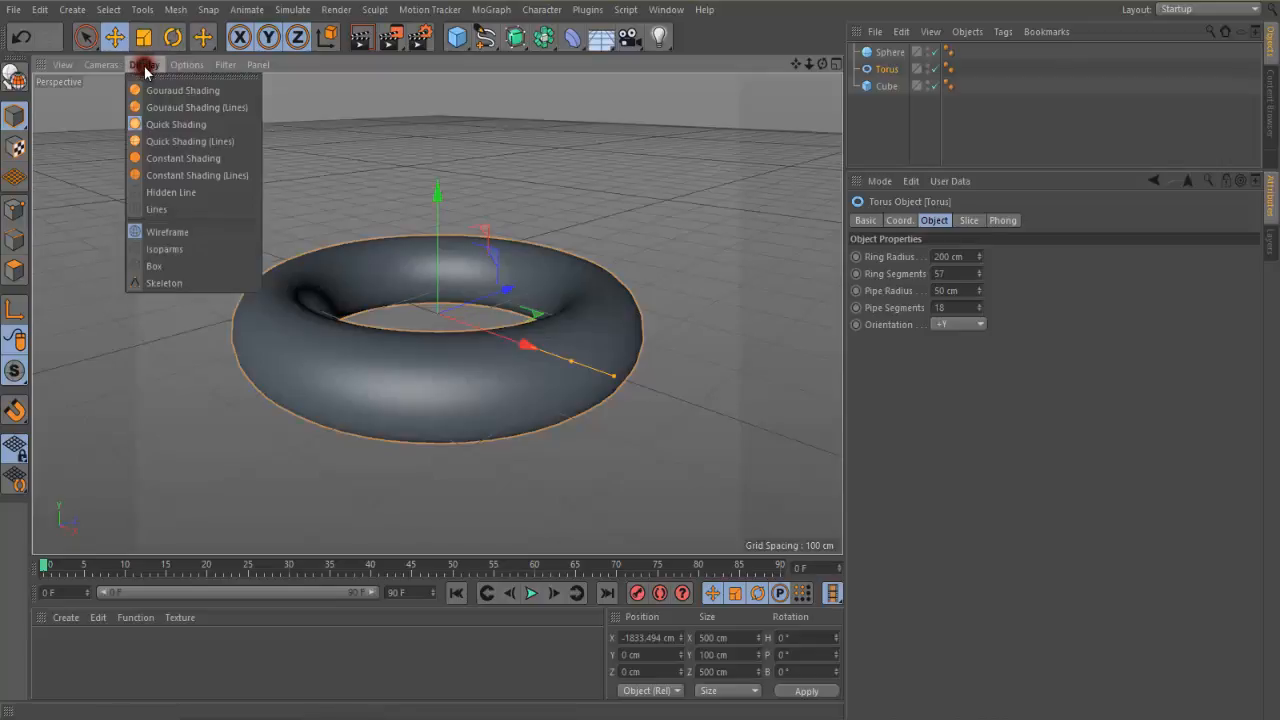
left_click(180, 142)
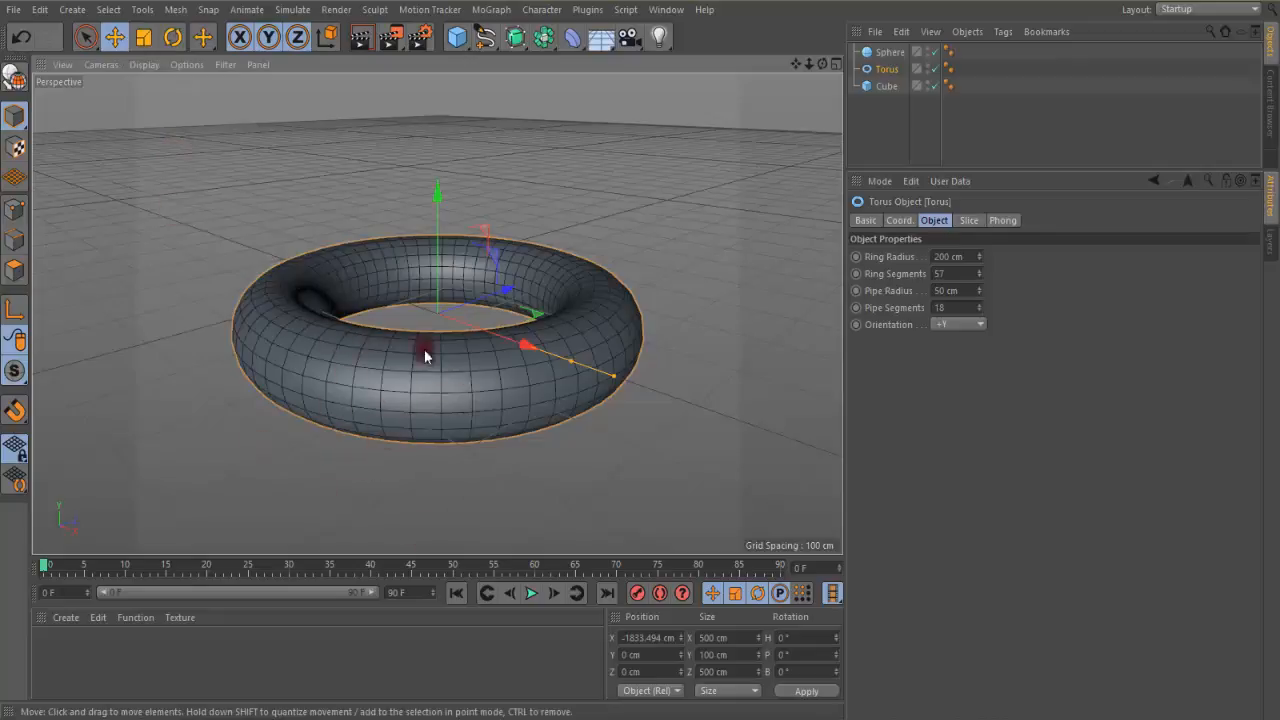
scroll(445, 376, "down", 5)
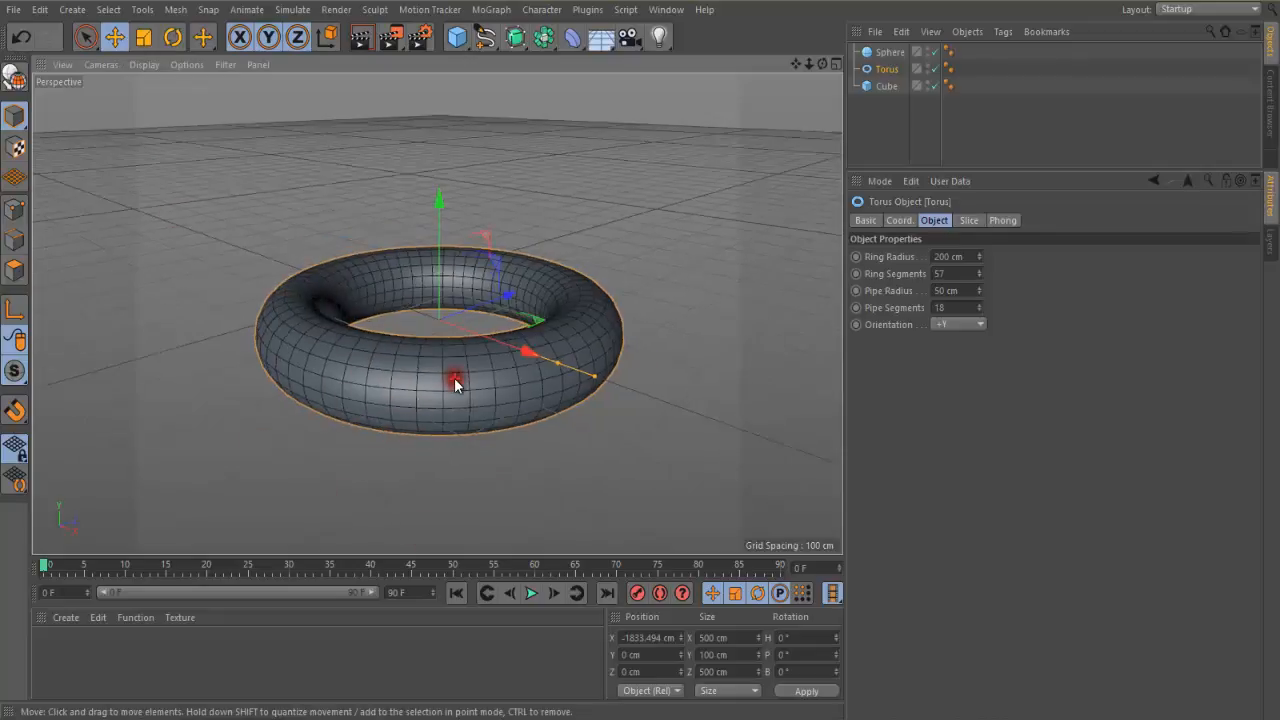
- Show the four-view layout, return to the full Perspective view and fit every object in it with Frame All
middle_click(690, 394)
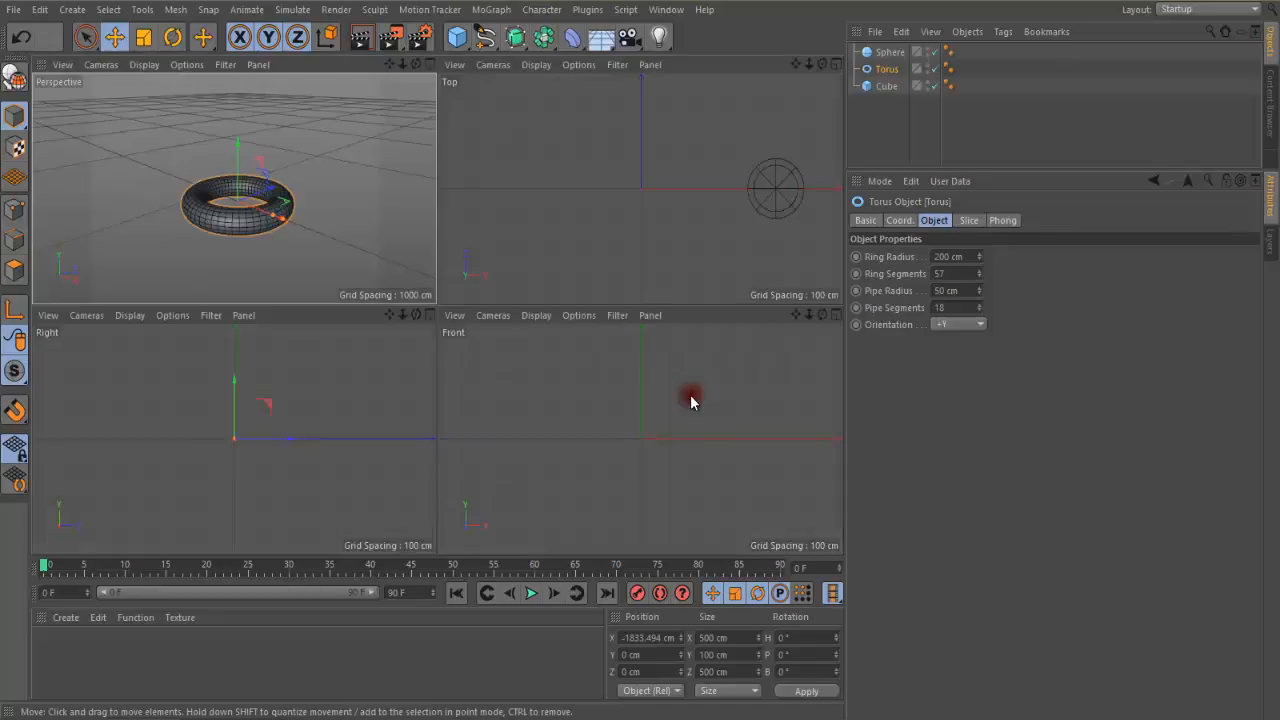
scroll(280, 235, "down", 2)
middle_click(285, 258)
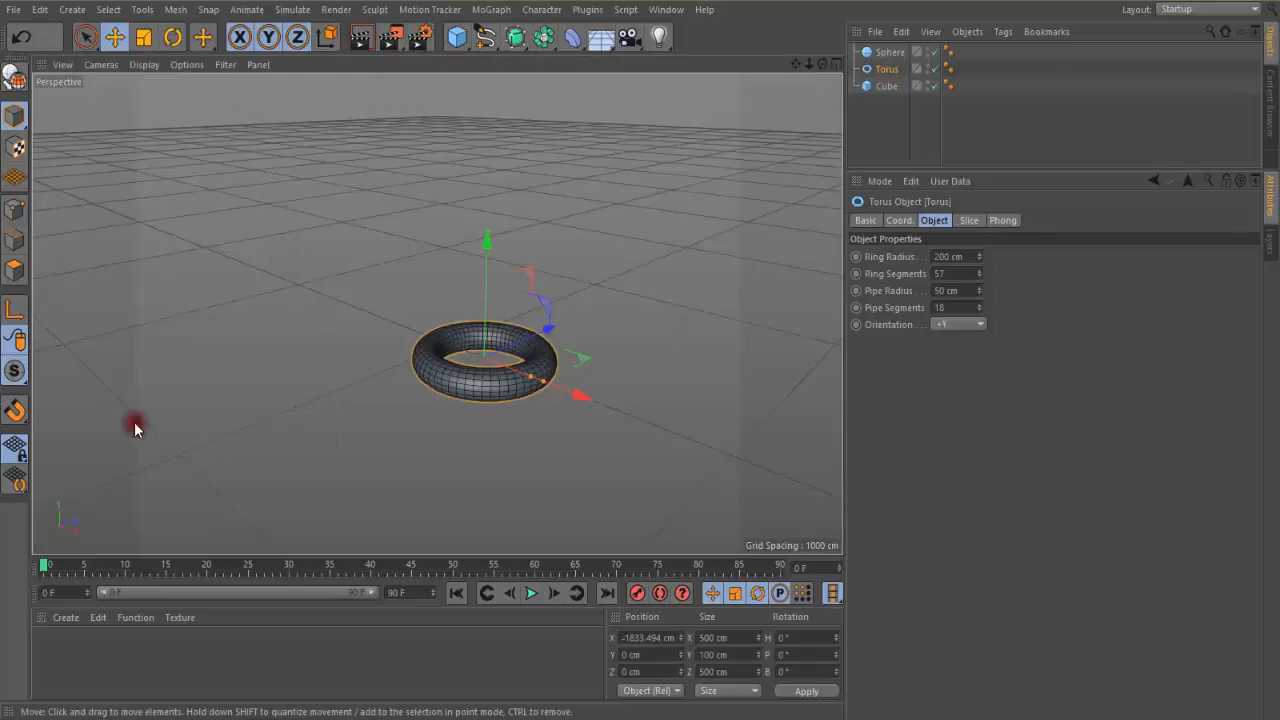
left_click(63, 64)
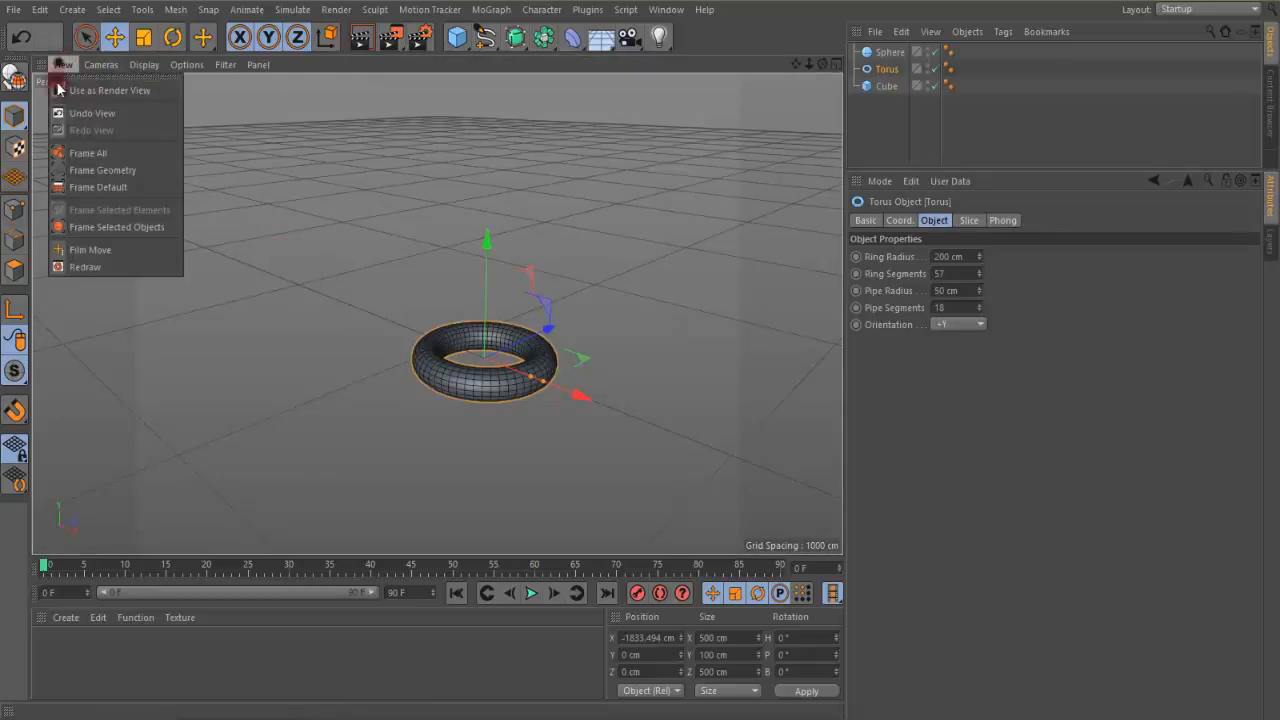
left_click(86, 154)
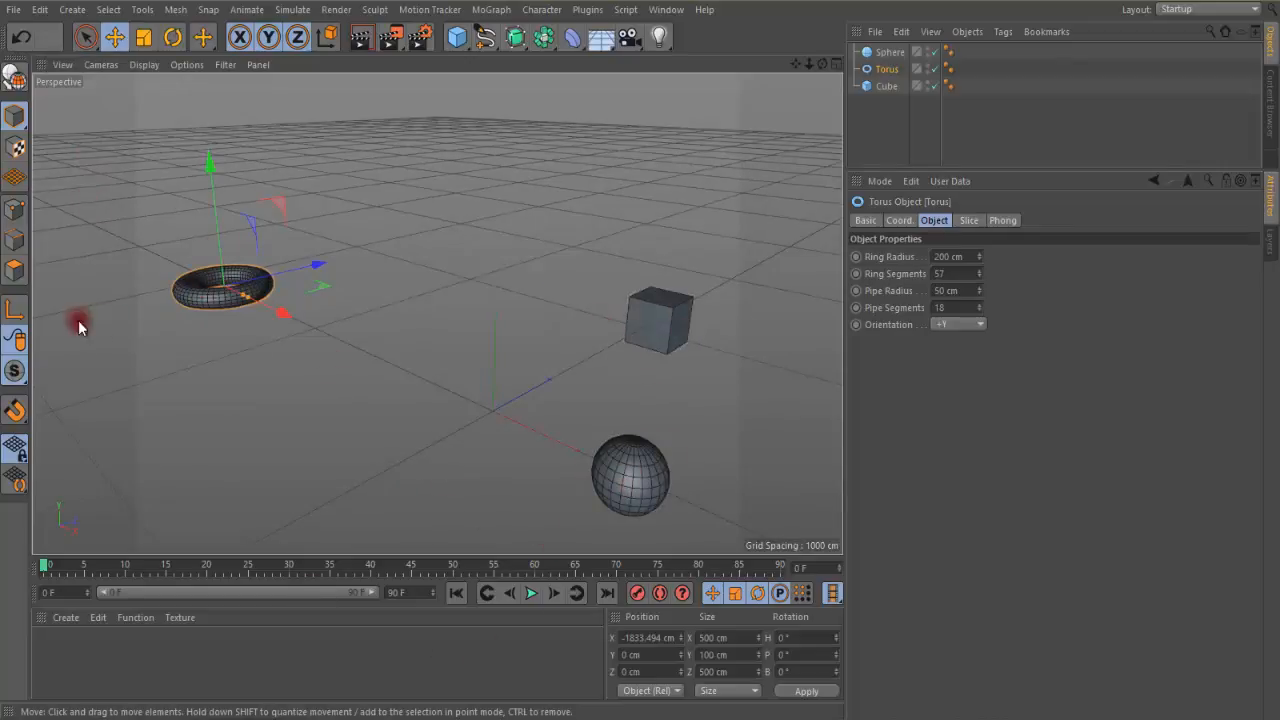
- Set the viewport's display mode to Quick Shading
left_click(144, 66)
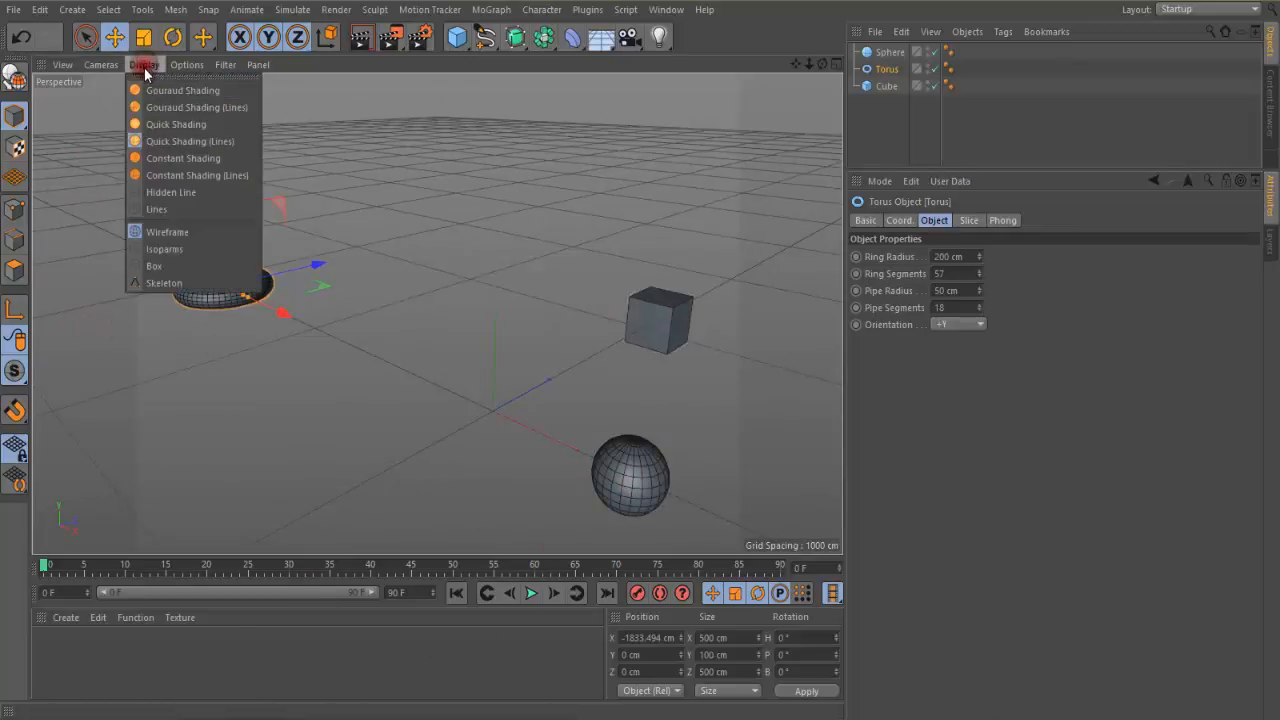
left_click(161, 126)
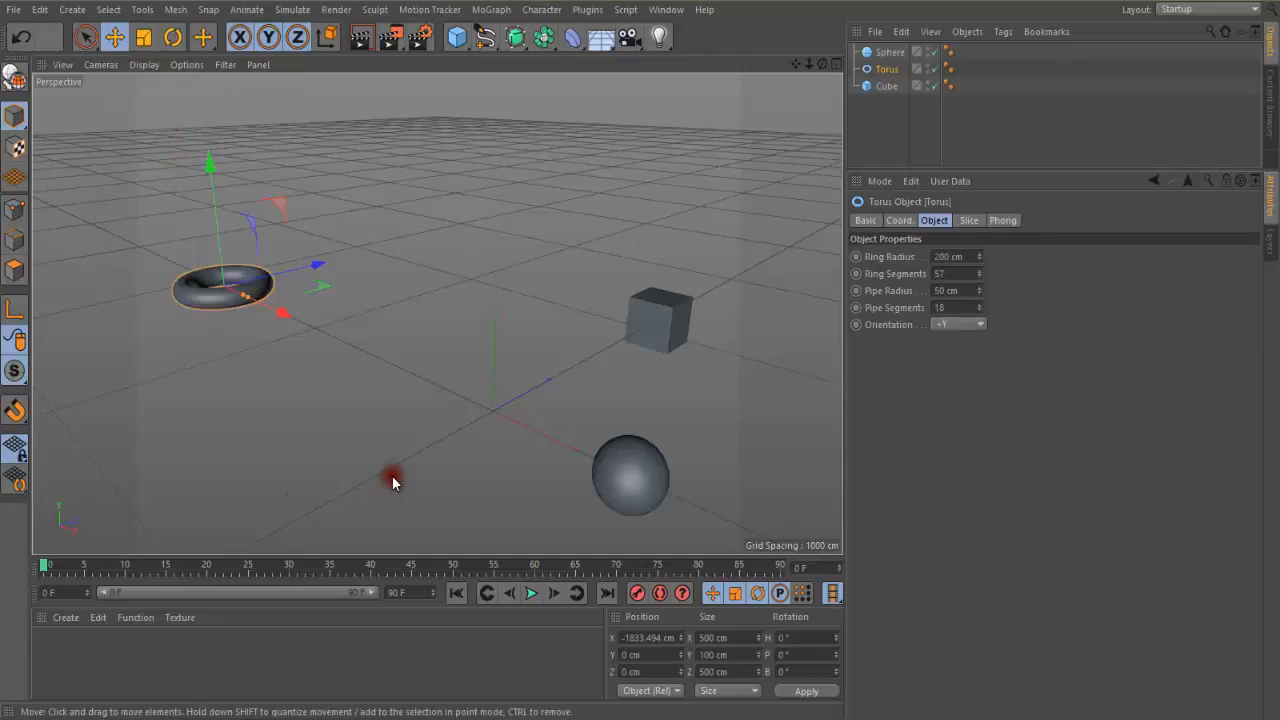
scroll(392, 476, "up", 2)
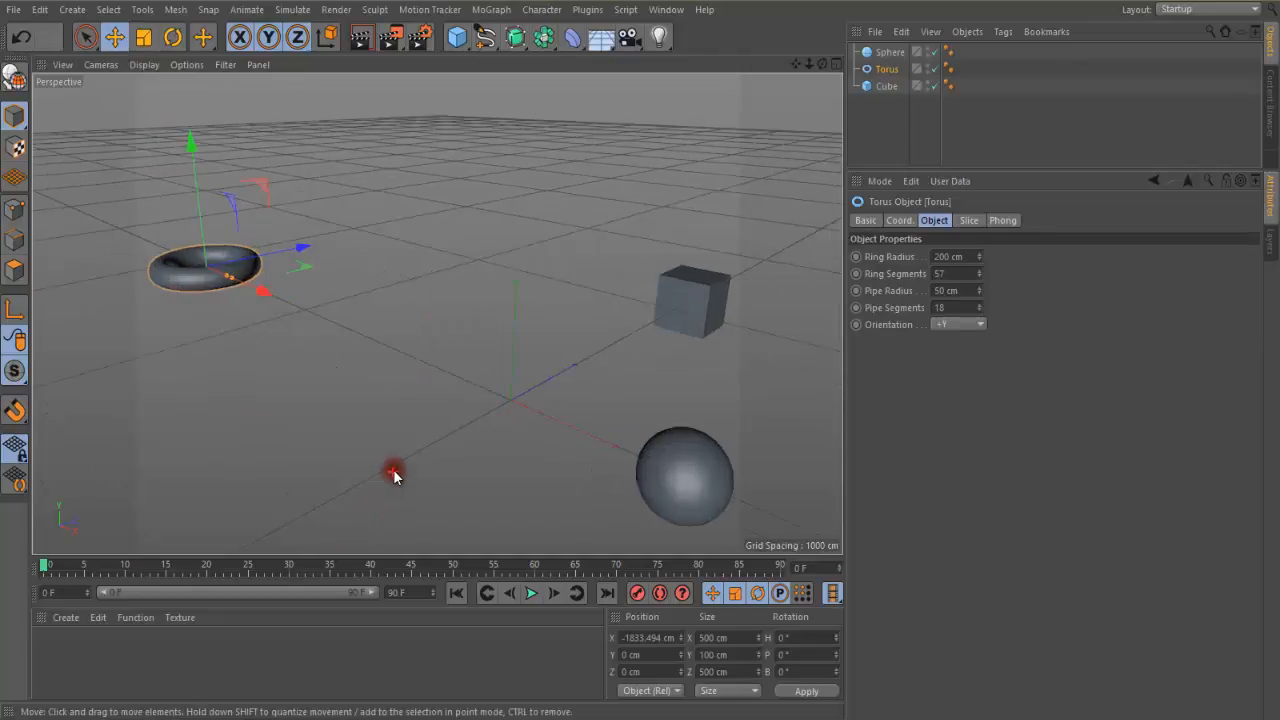
left_click(148, 67)
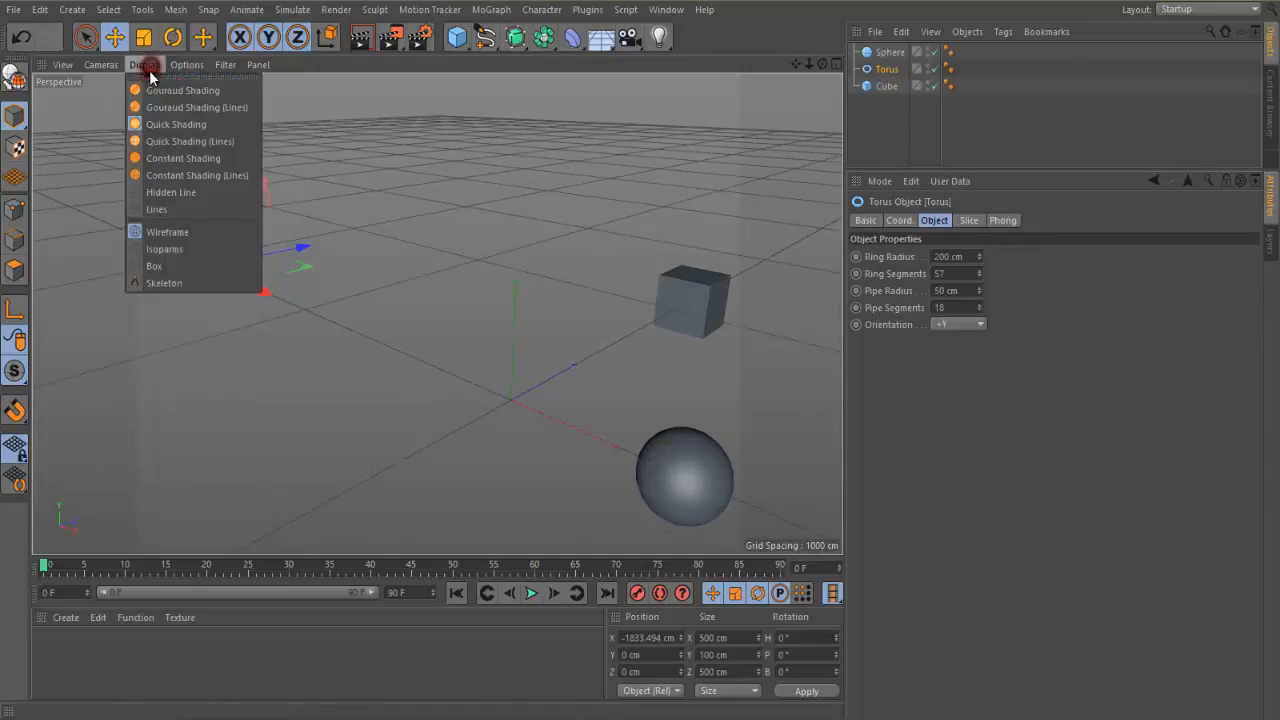
left_click(367, 224)
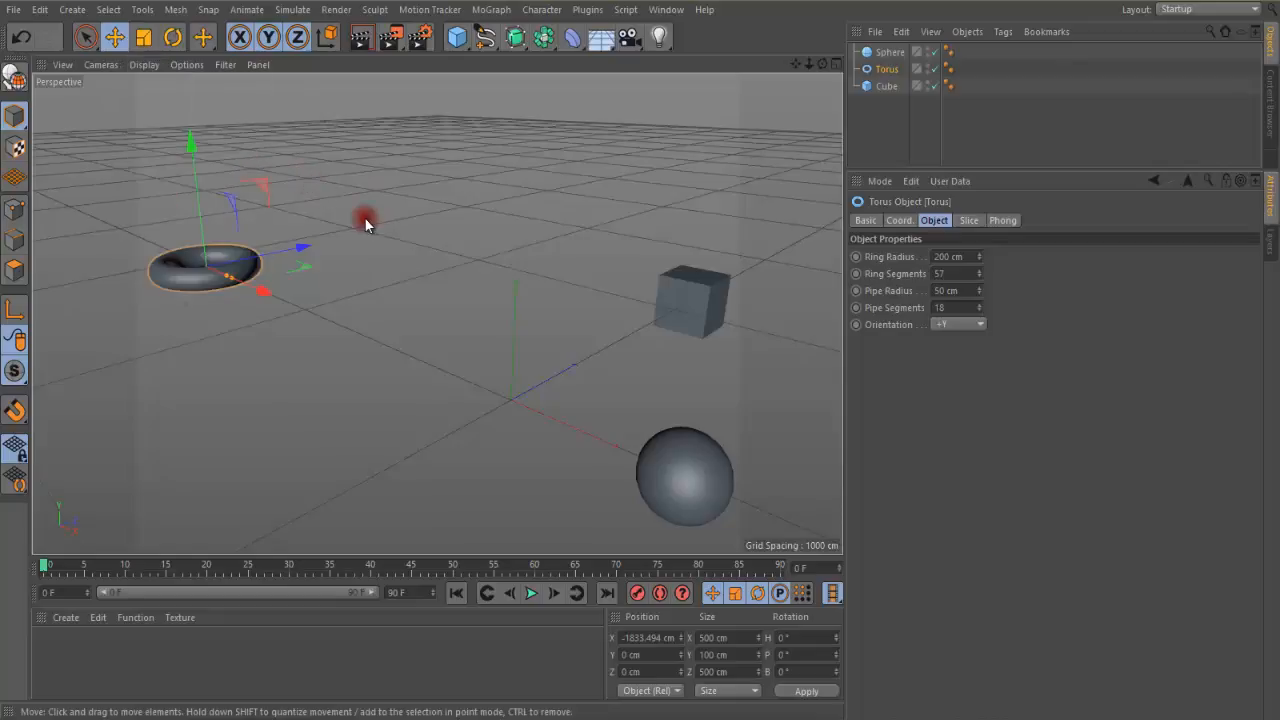
- Try the Low level of detail on the viewport, and restore it to High
left_click(185, 65)
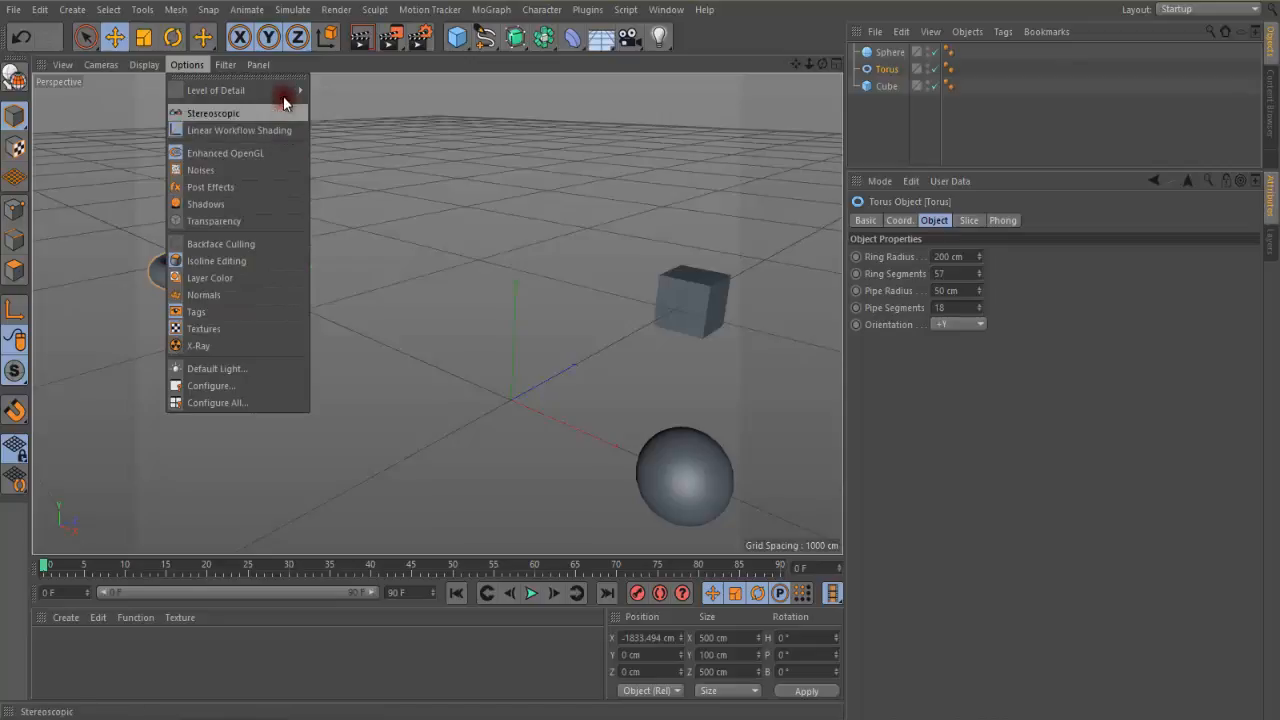
mouse_move(283, 92)
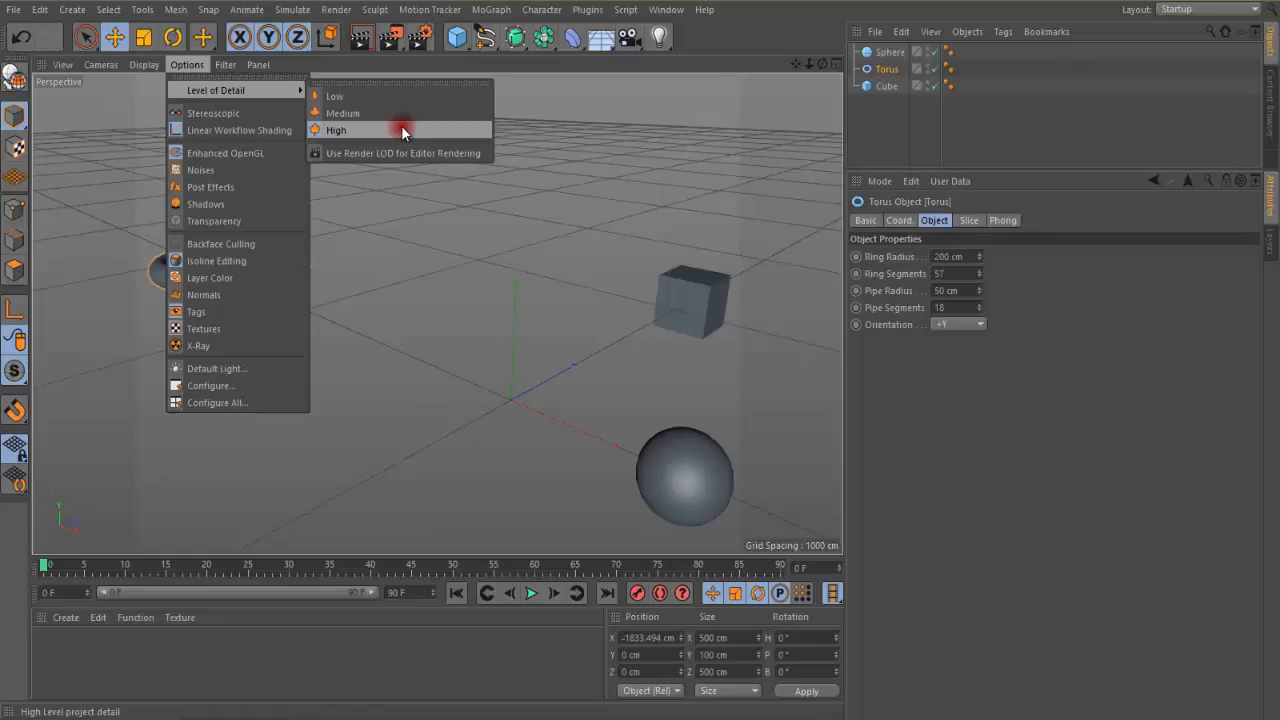
left_click(350, 98)
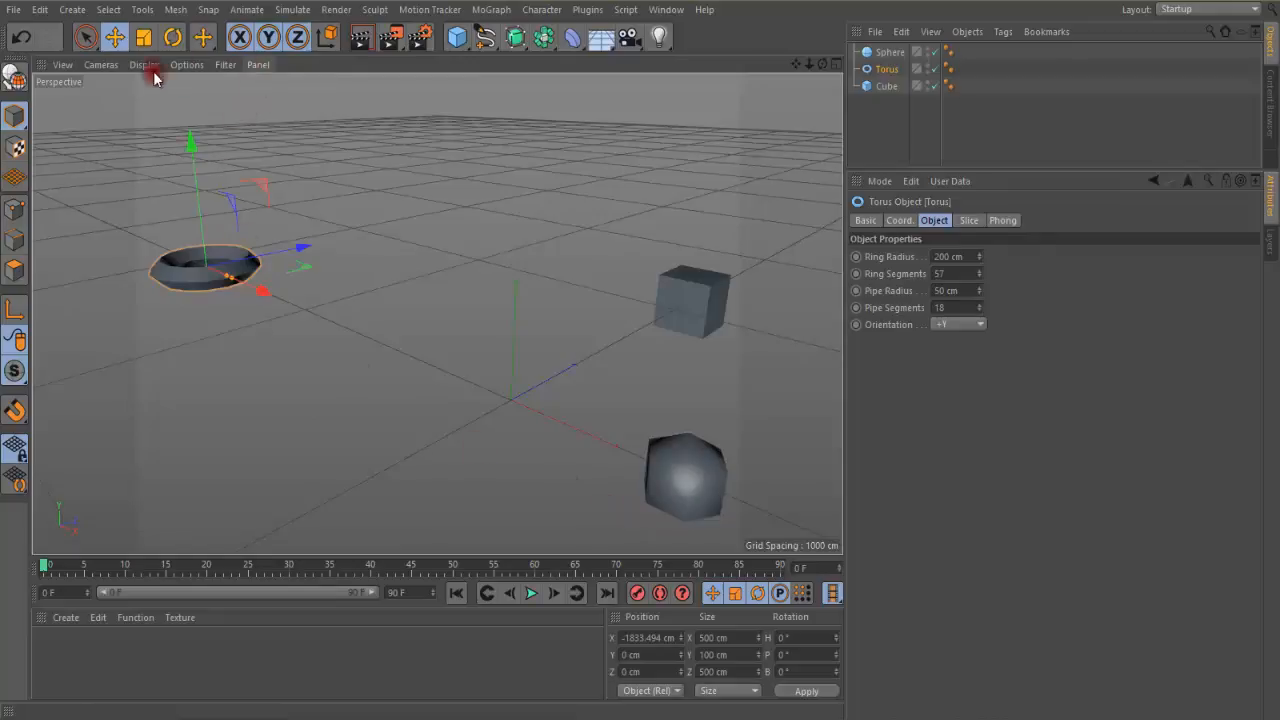
left_click(187, 64)
mouse_move(201, 95)
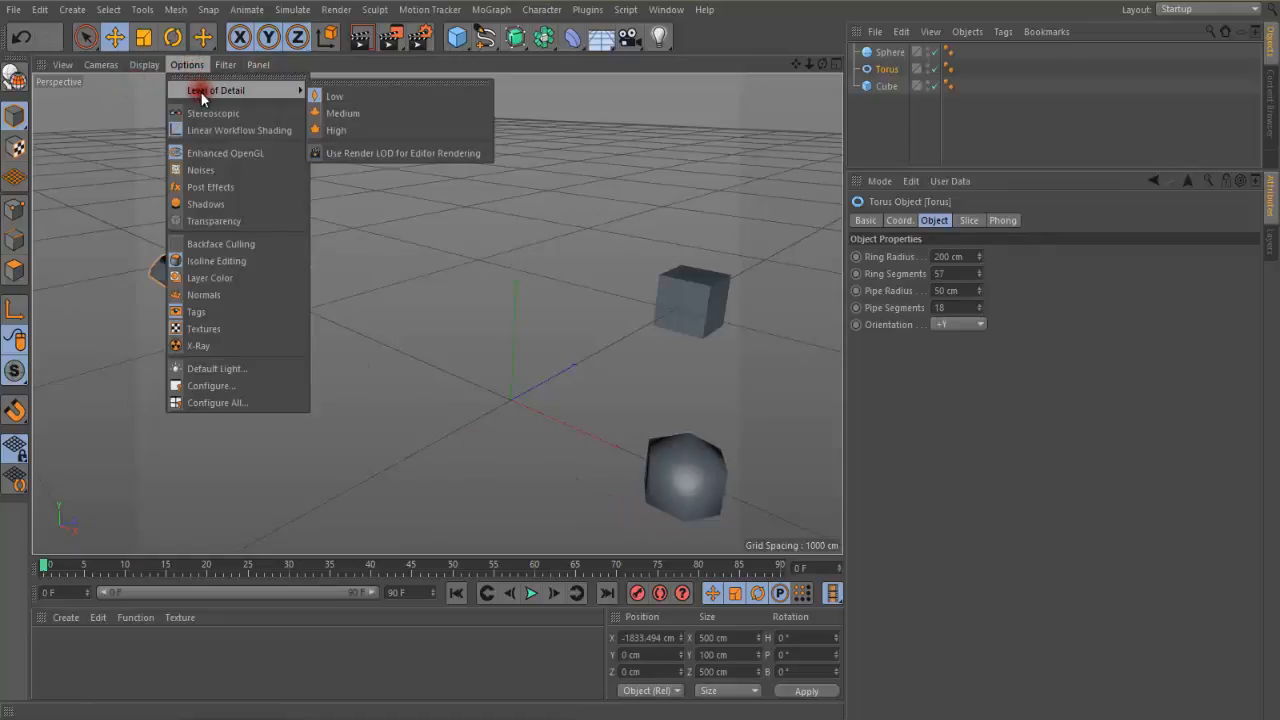
left_click(346, 131)
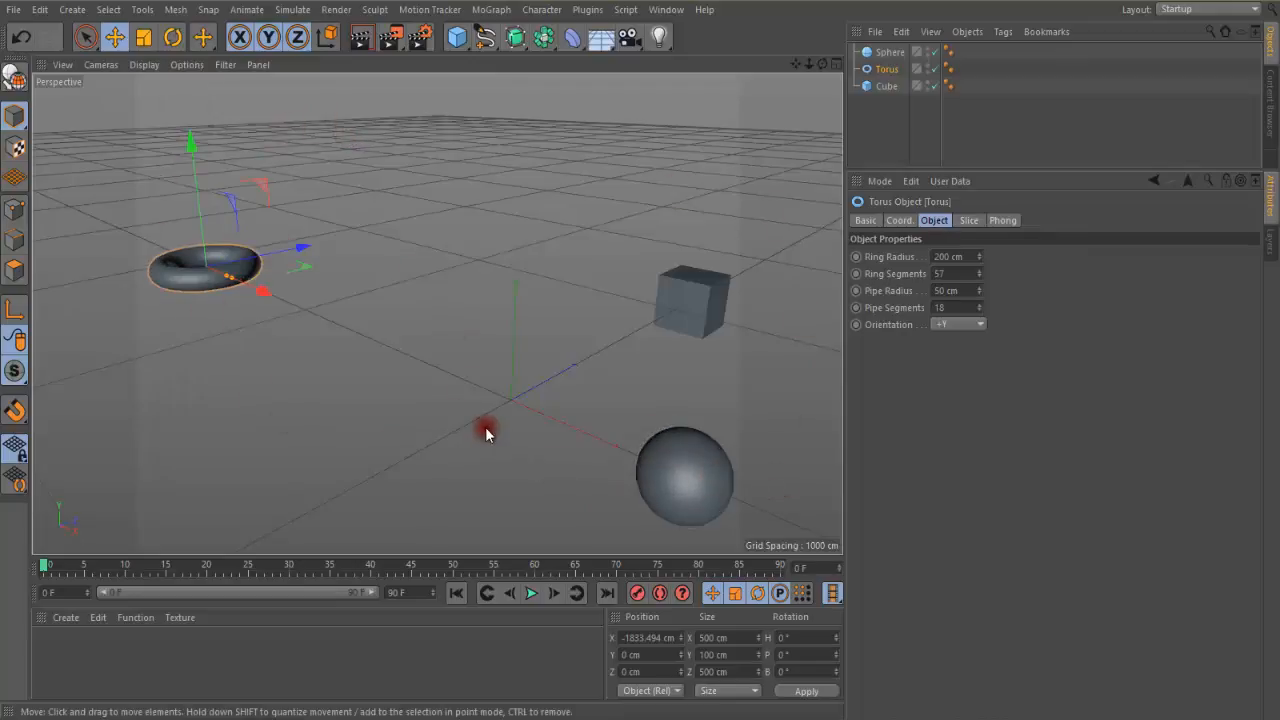
- Open the viewport's configuration settings and rename the Perspective view as "my cam"
left_click(188, 65)
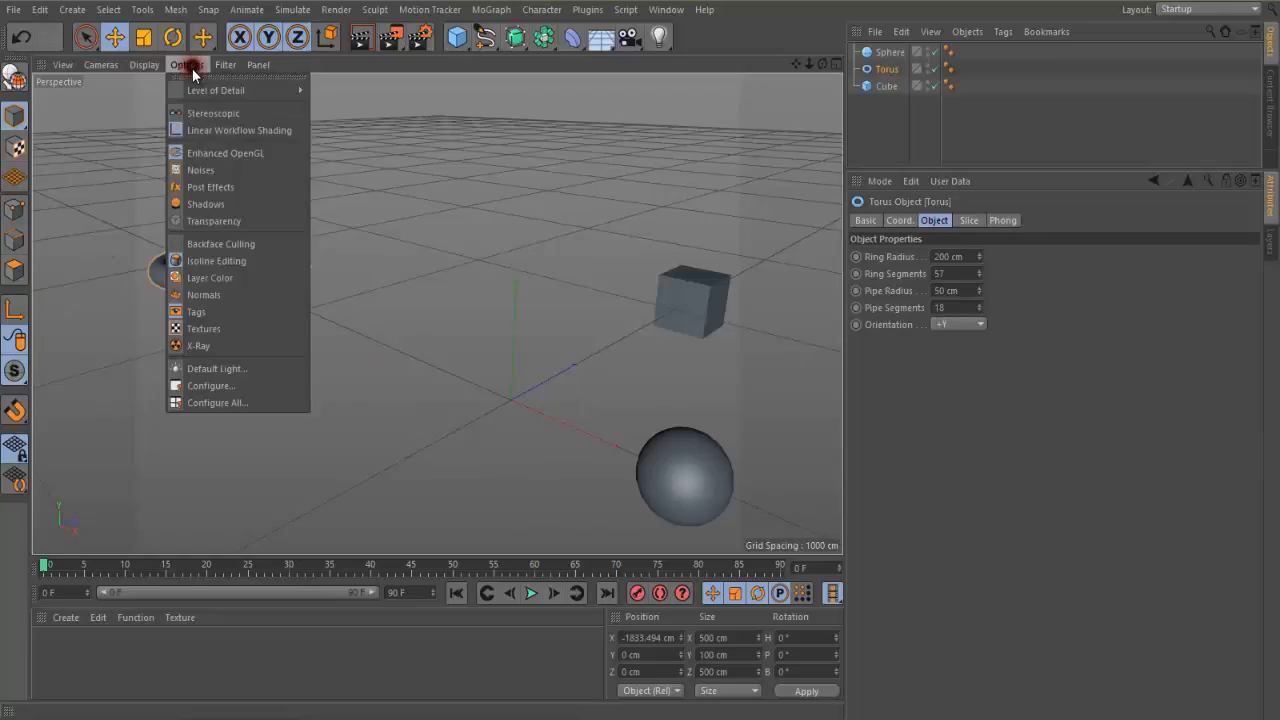
left_click(247, 388)
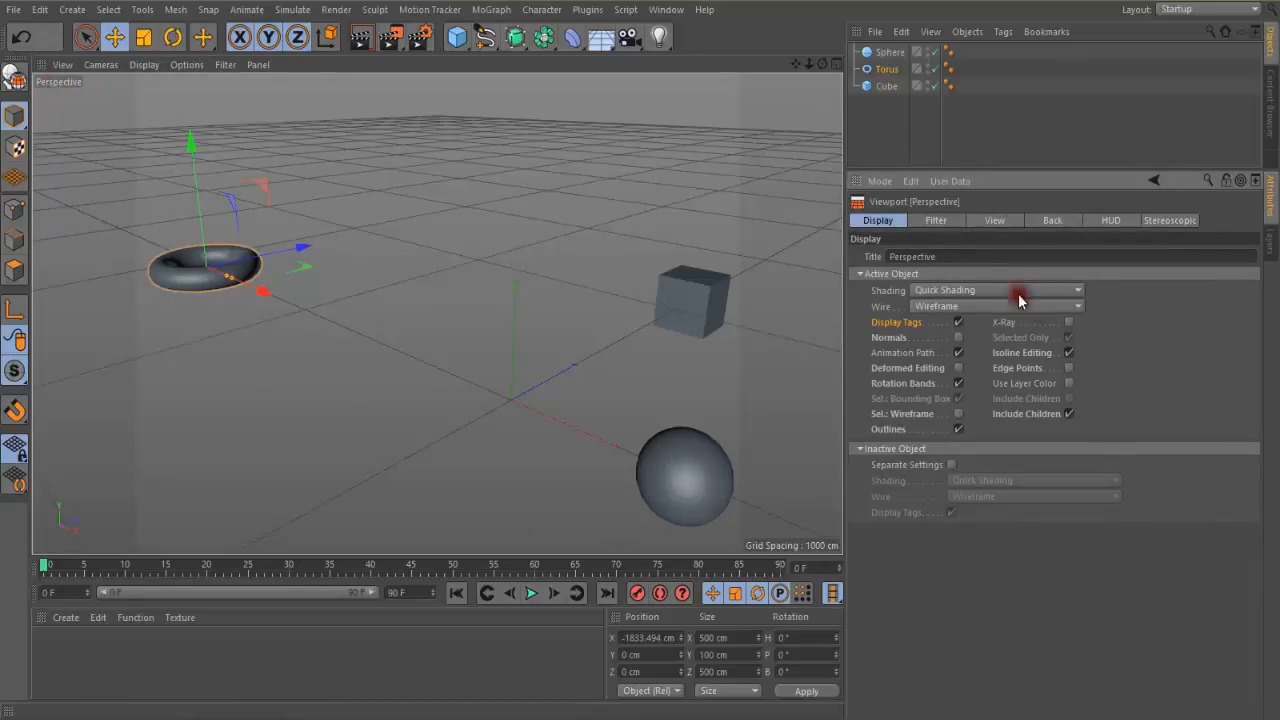
double_click(940, 257)
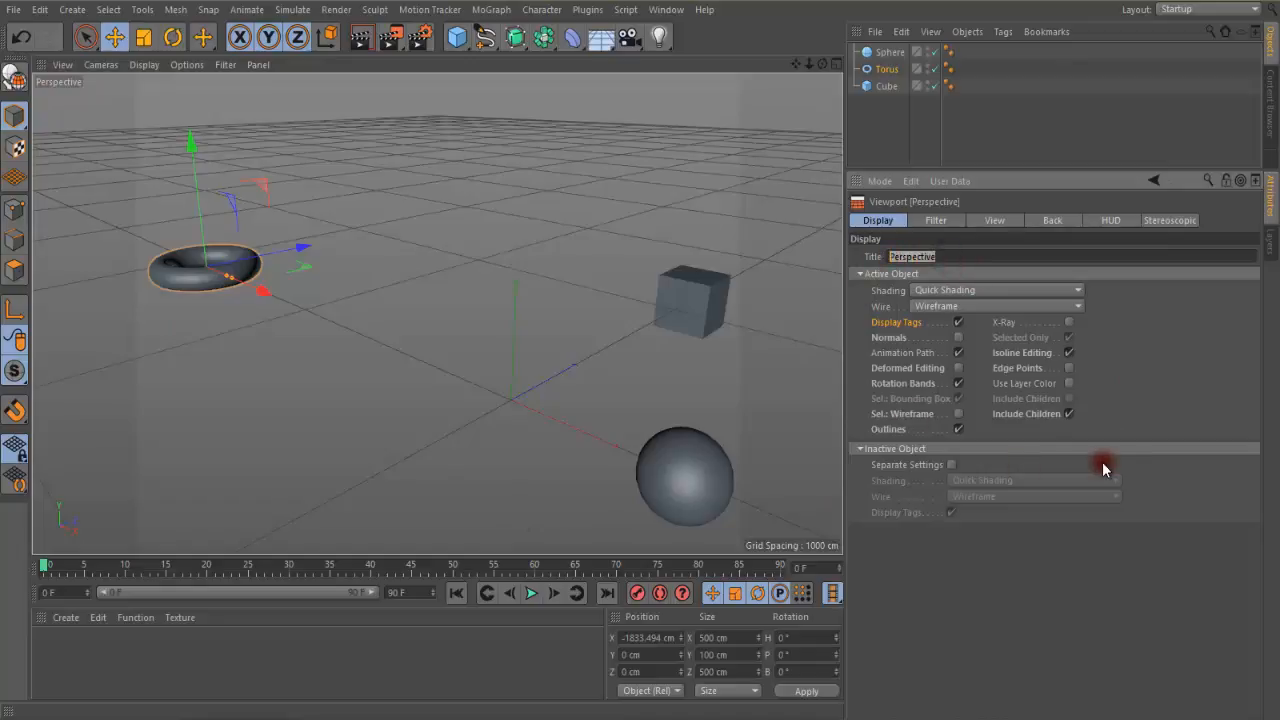
type("my cam")
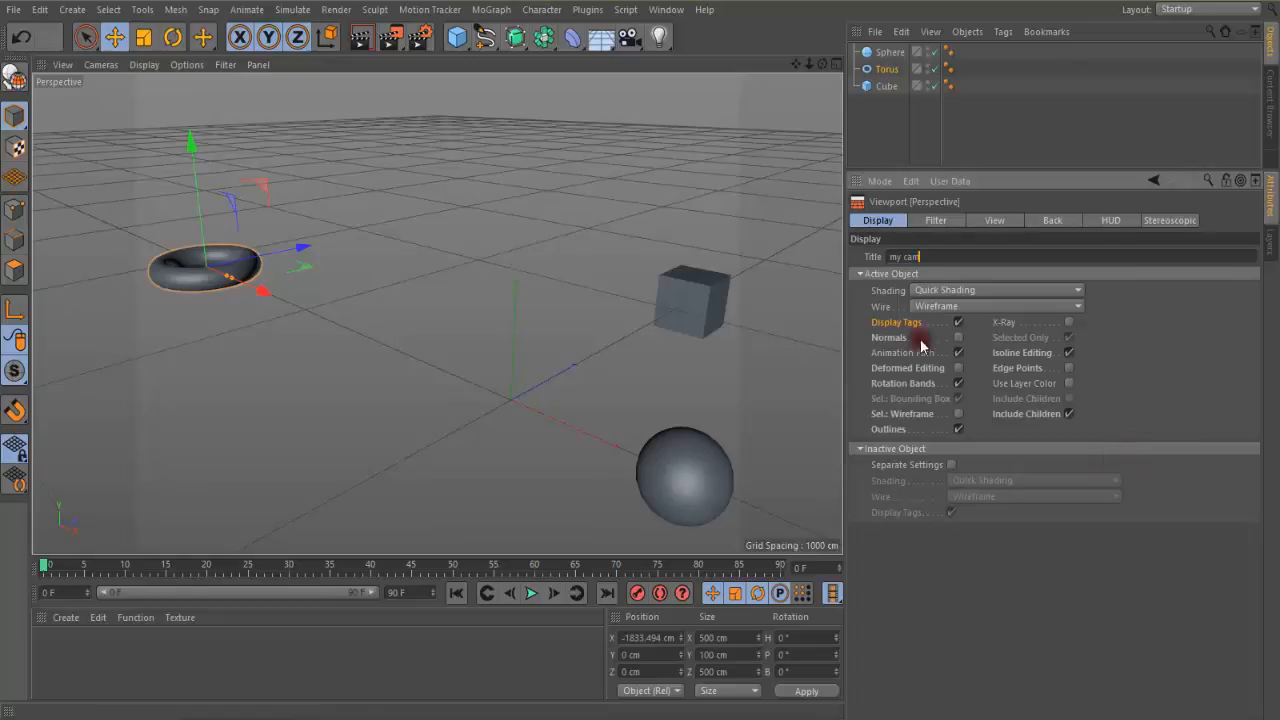
left_click(858, 309)
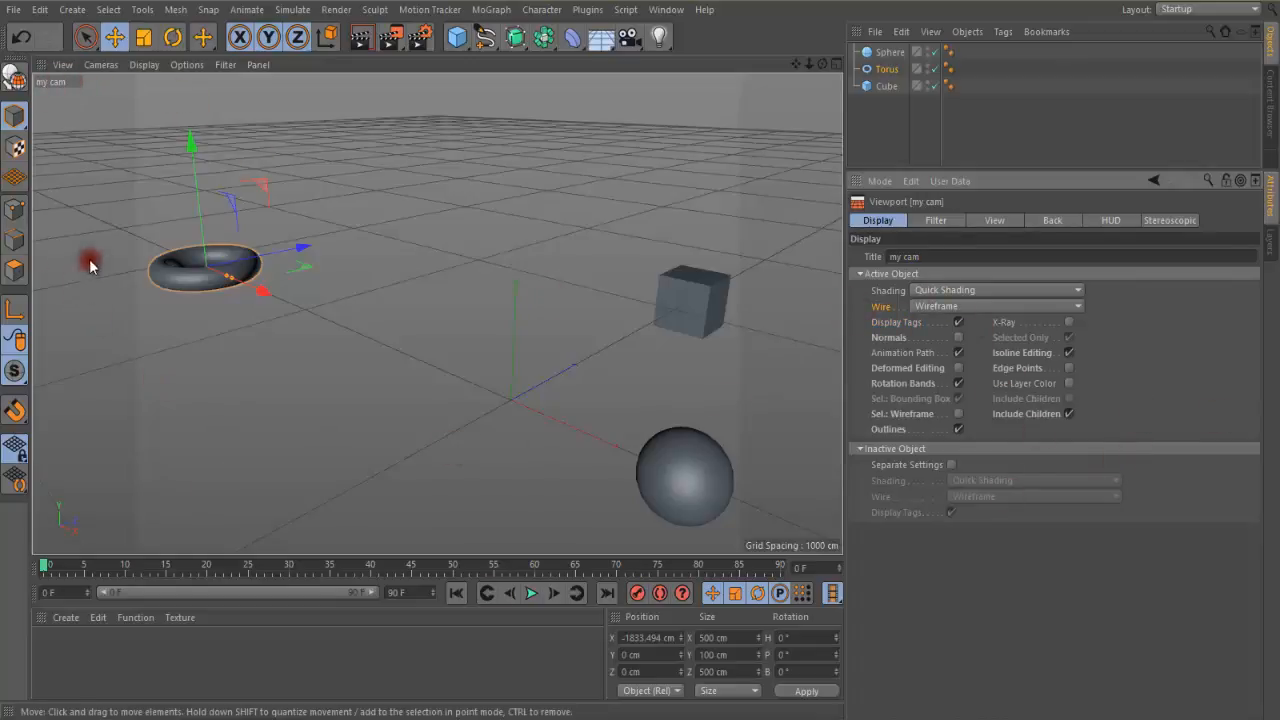
- Try Lines shading with the Wireframe option on the active object display, and restore the shading to Quick Shading
left_click(966, 289)
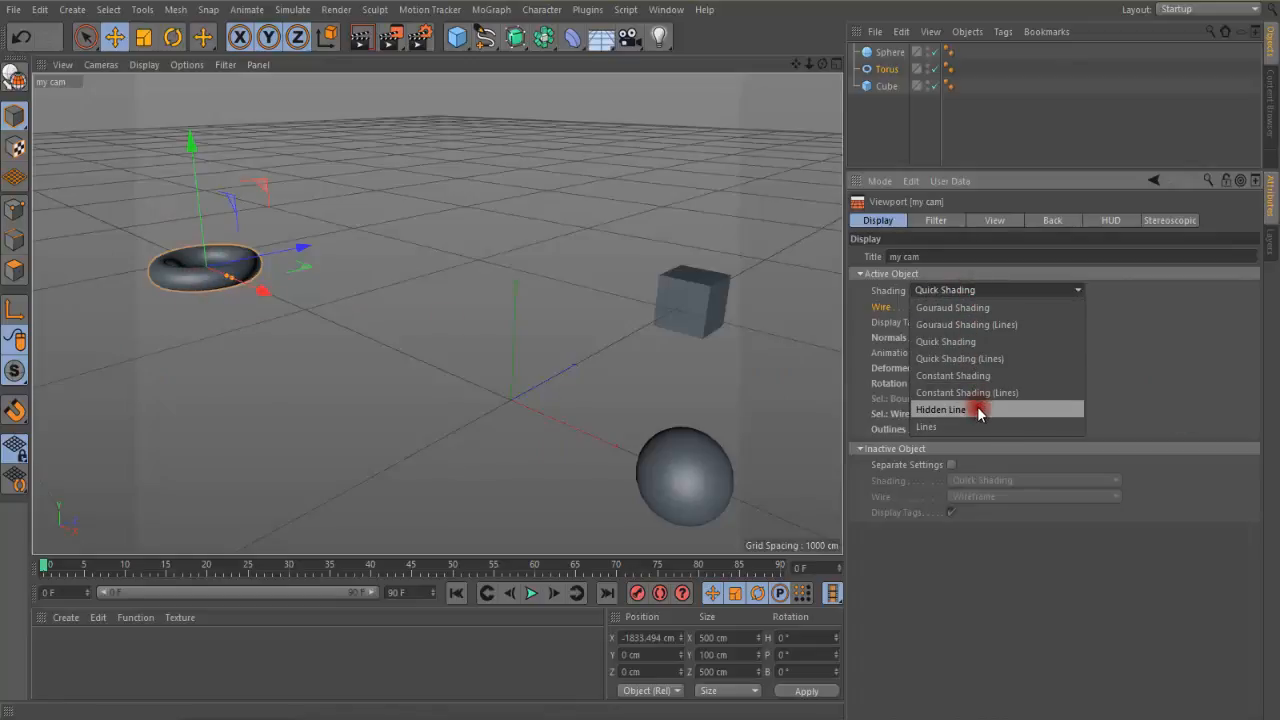
left_click(966, 426)
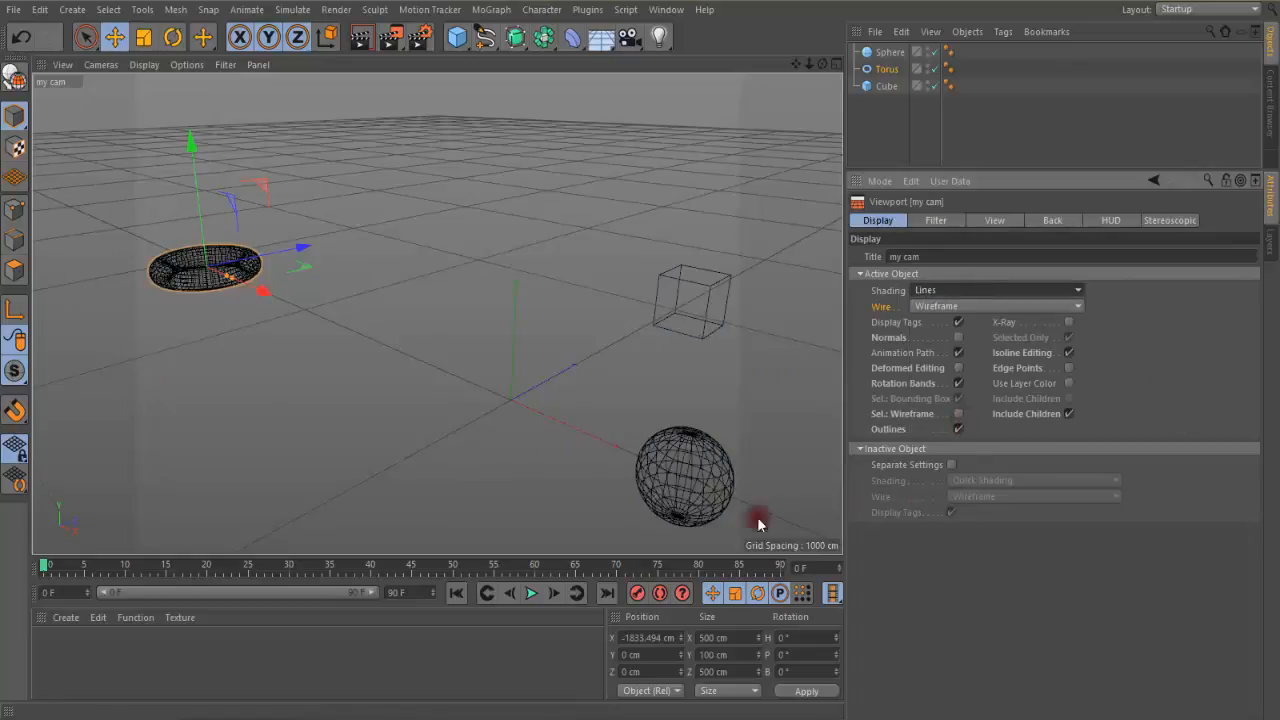
left_click(940, 306)
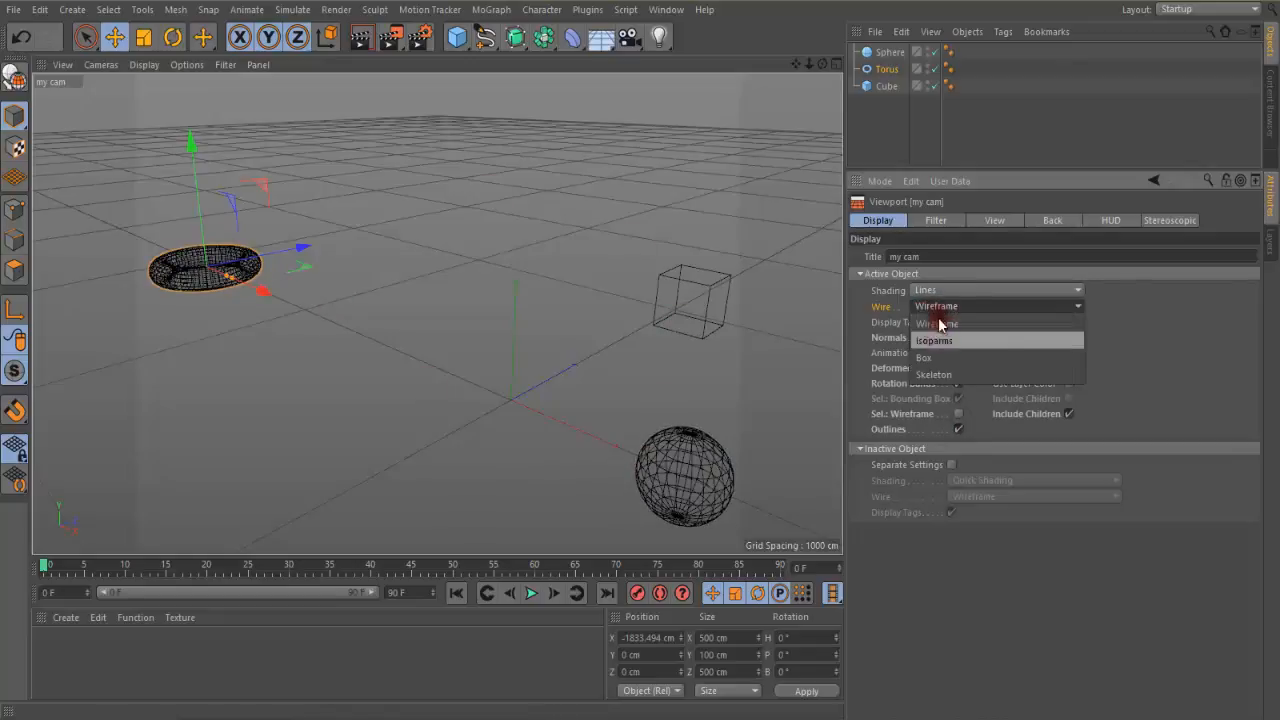
left_click(938, 314)
left_click(920, 290)
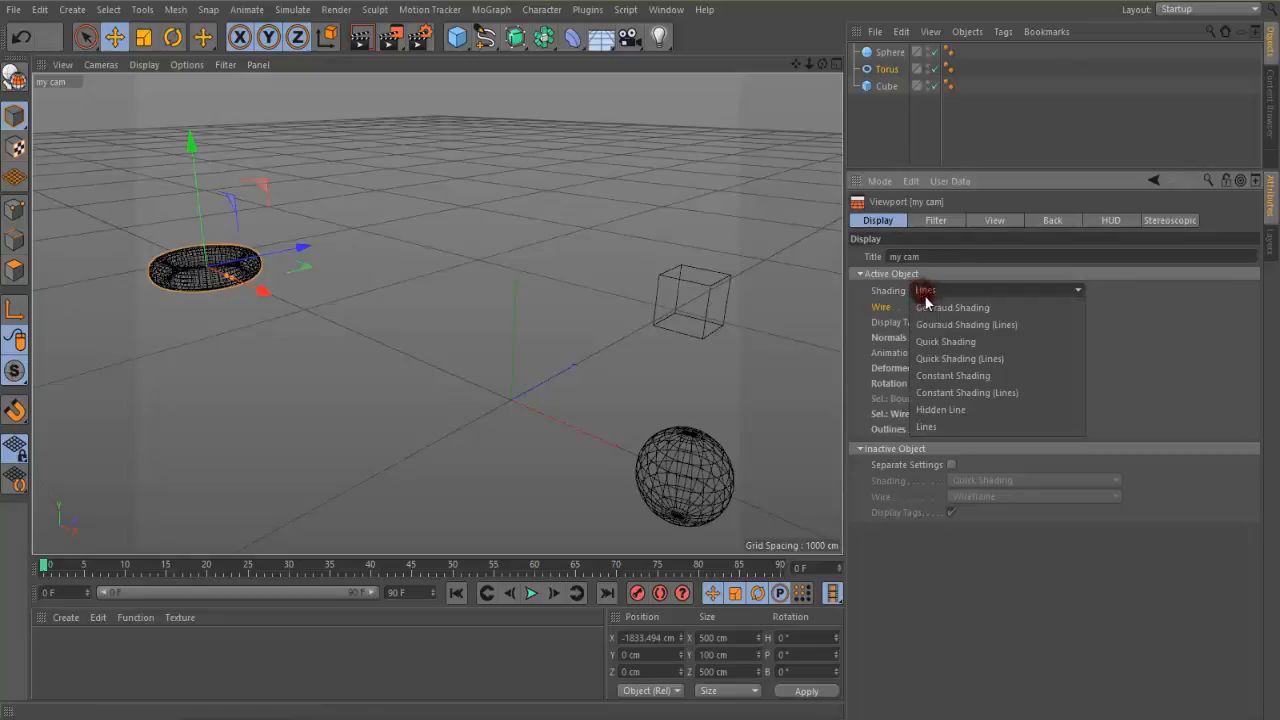
left_click(935, 343)
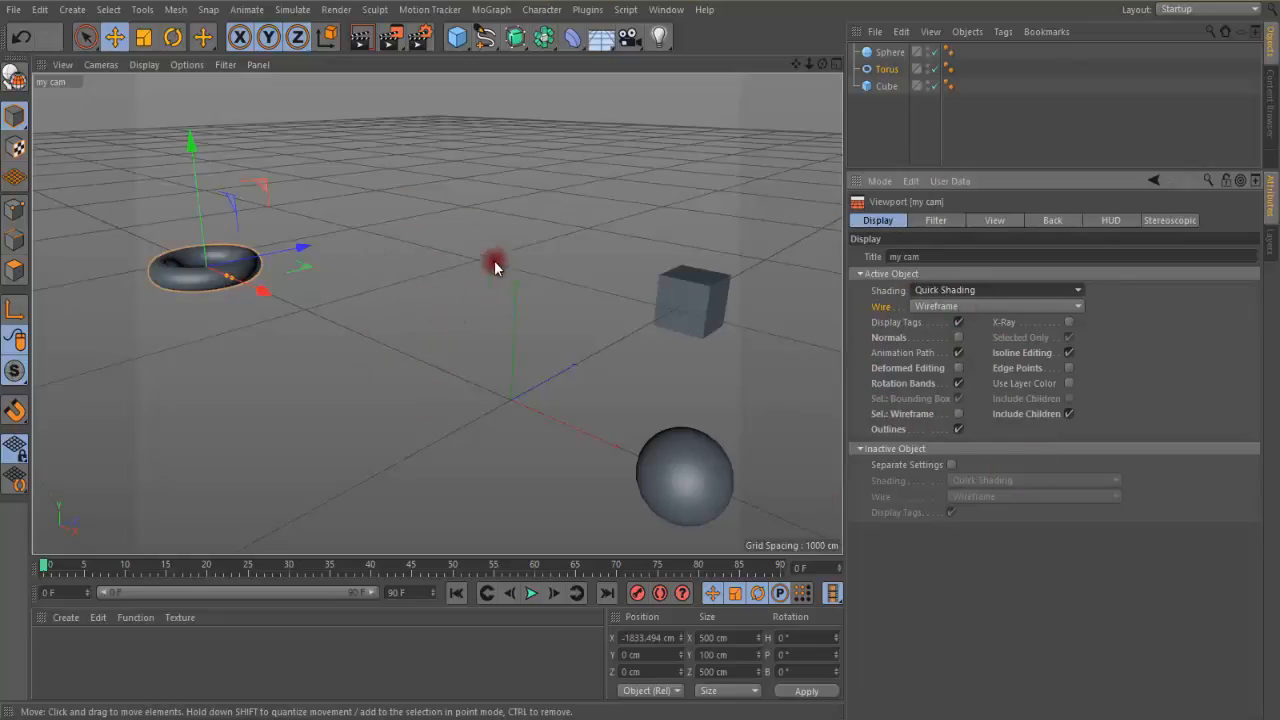
- Hide the grid through the viewport's filter settings, and show it again
left_click(943, 221)
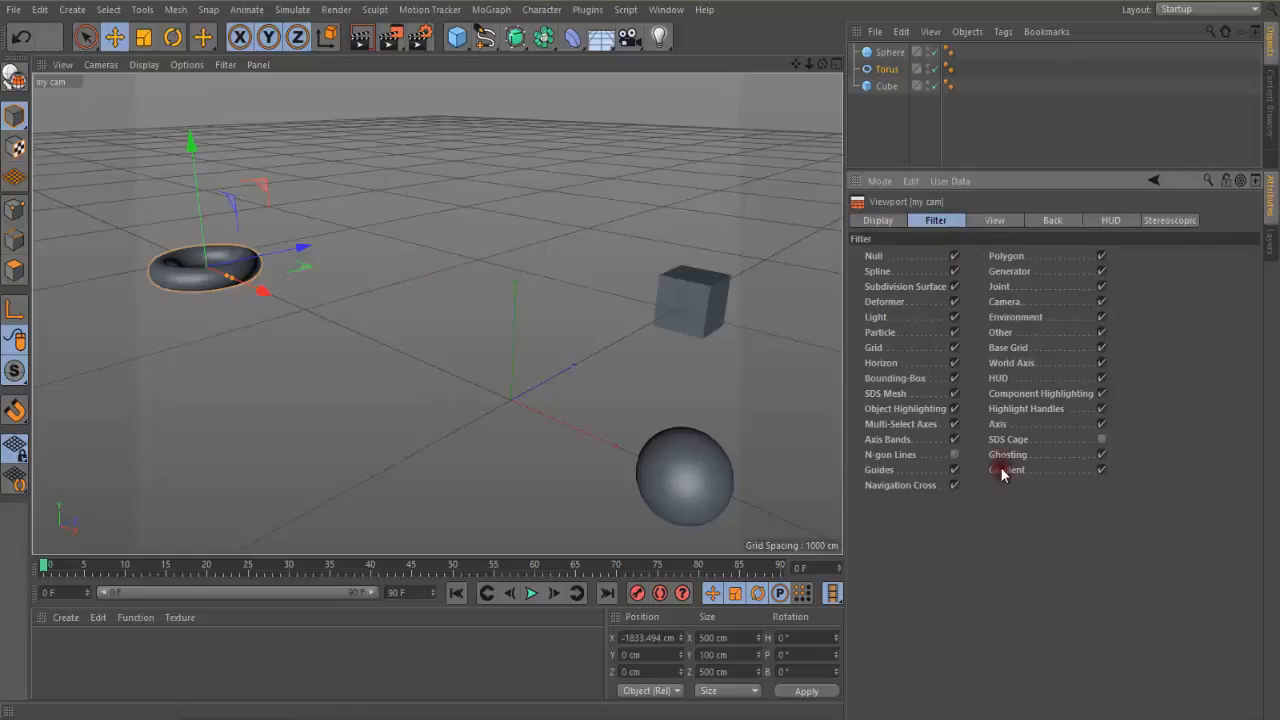
left_click(955, 348)
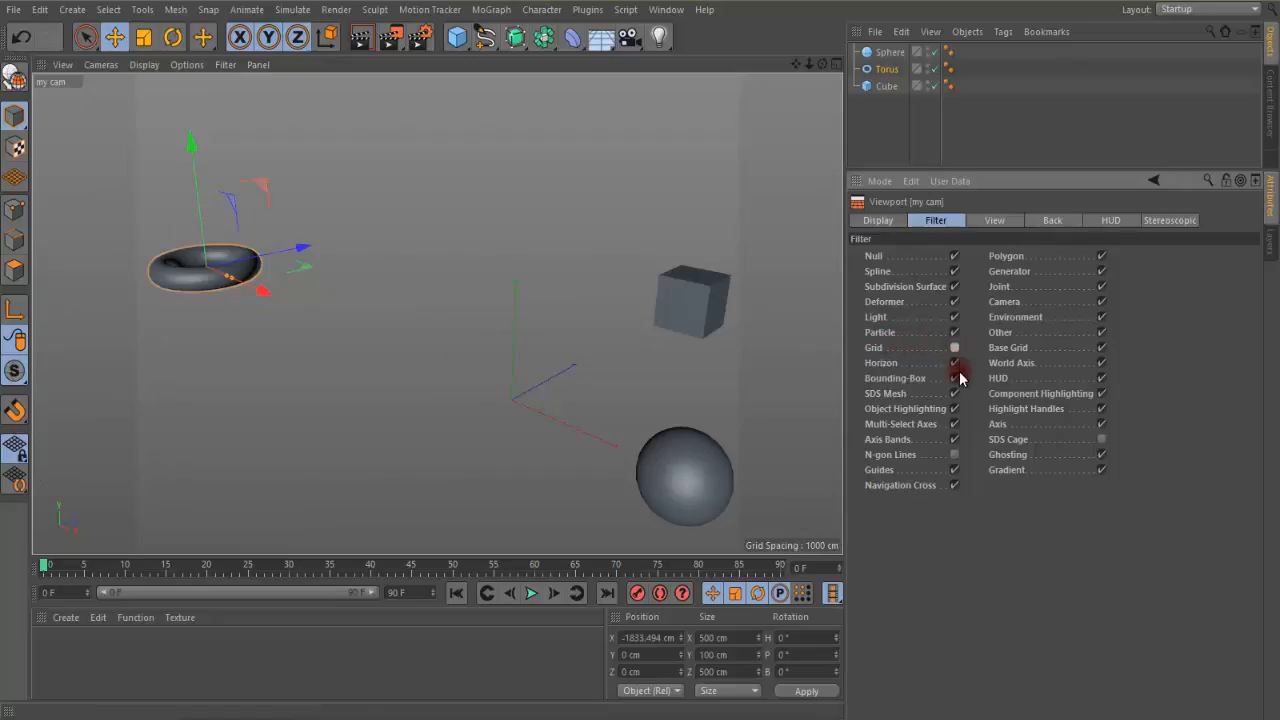
left_click(226, 66)
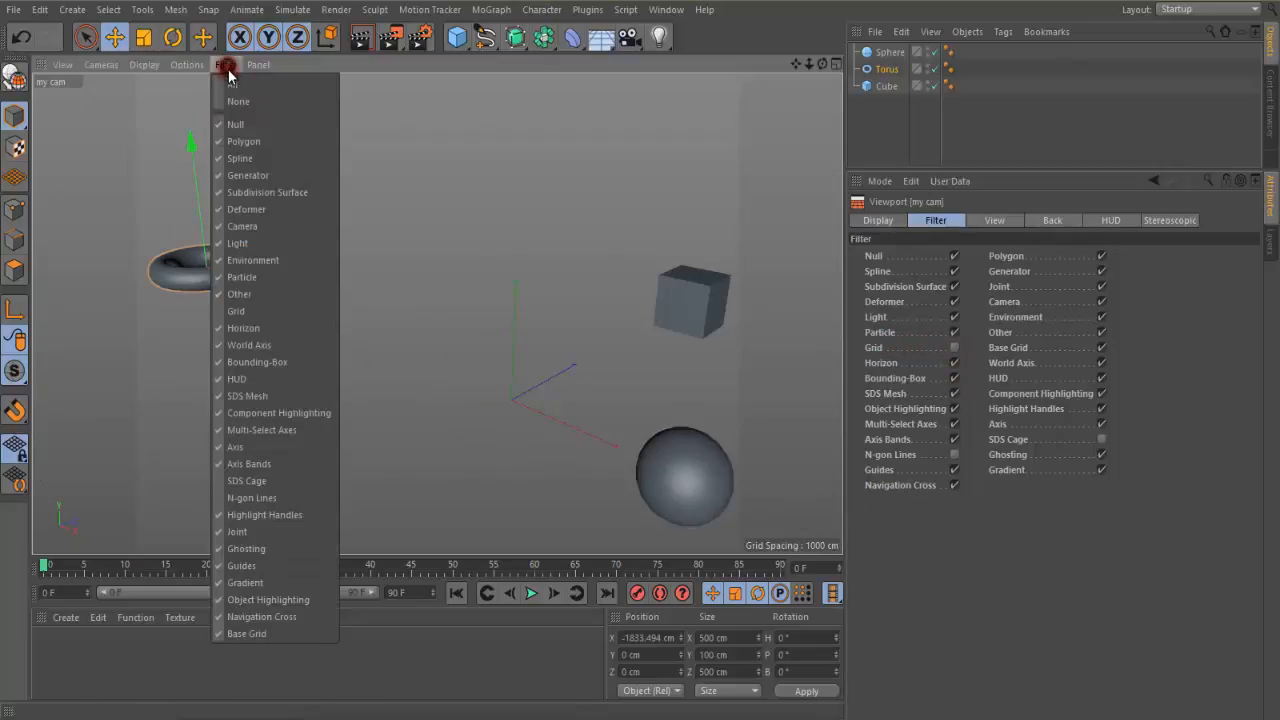
left_click(281, 312)
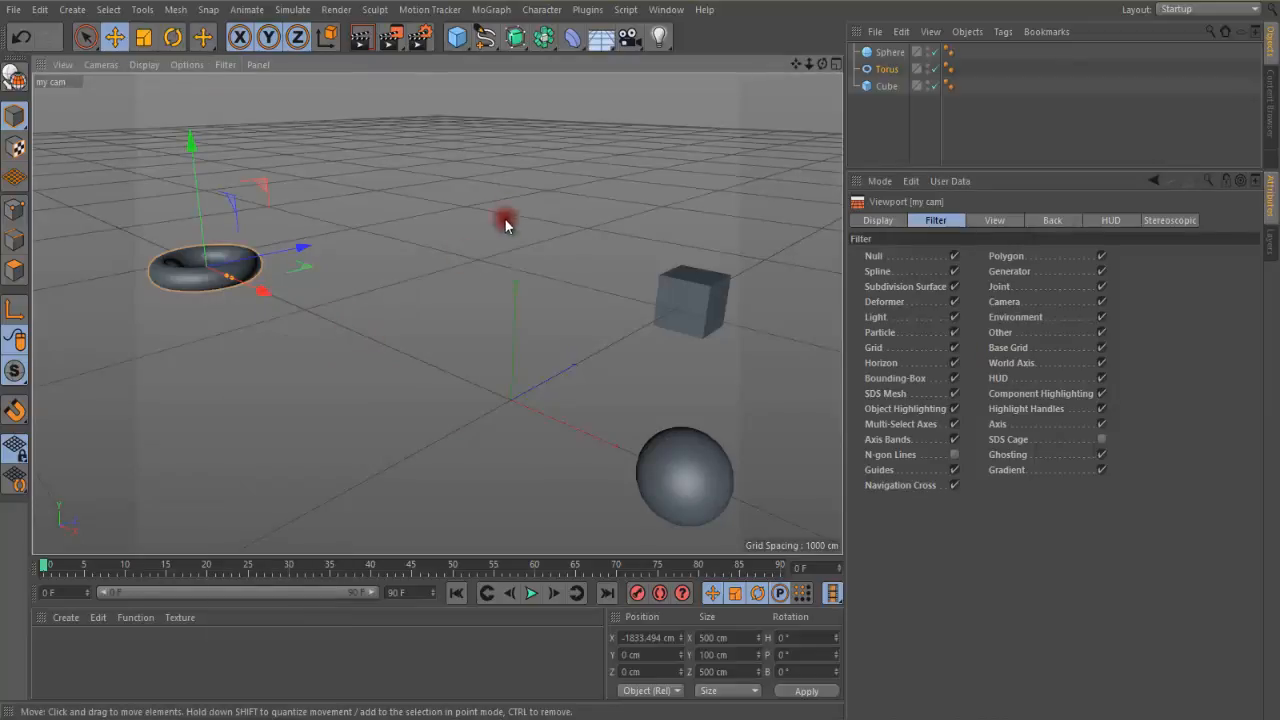
- Show the four-view layout, return to the full my cam view and try its Horizon filter
middle_click(456, 200)
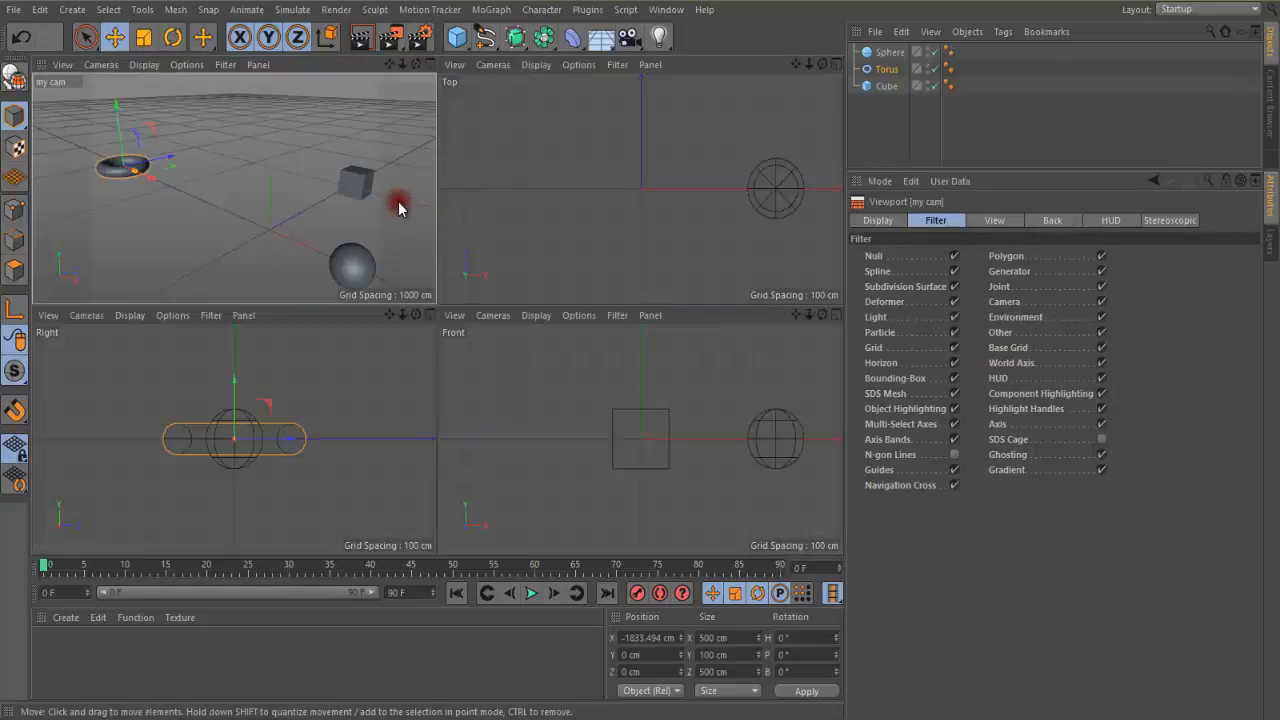
middle_click(417, 203)
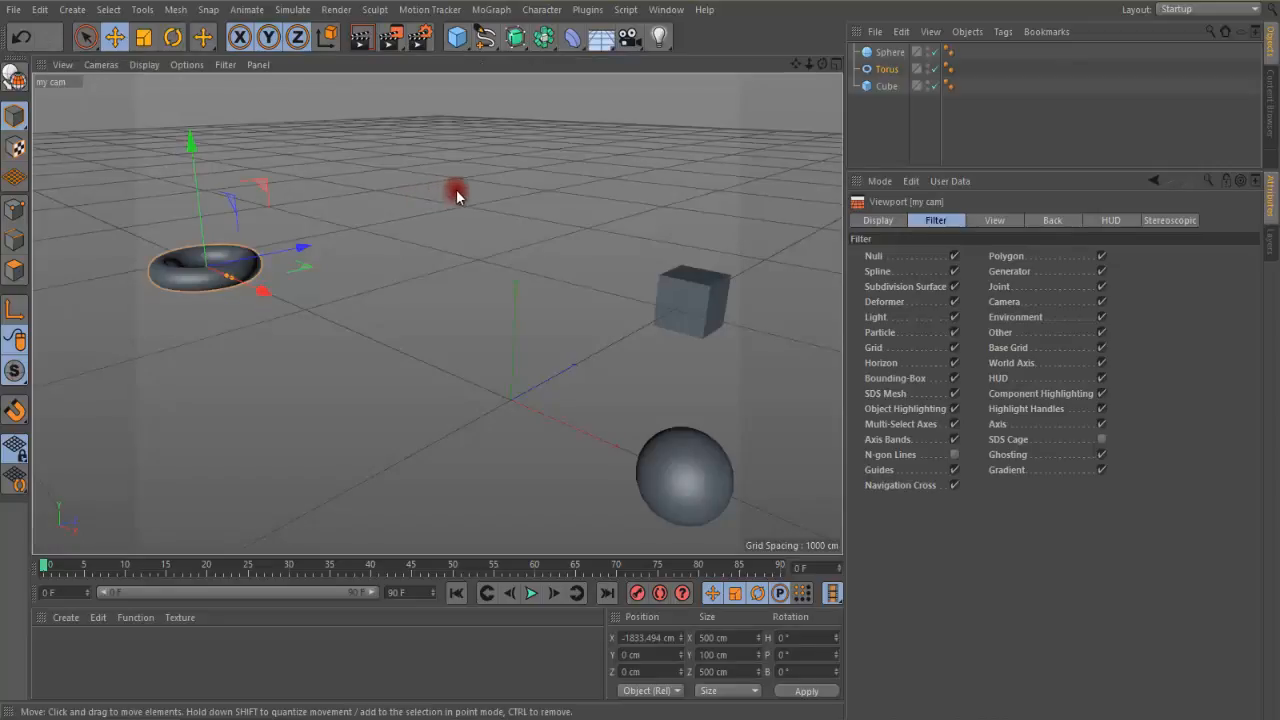
left_click_drag(796, 62, 641, 350)
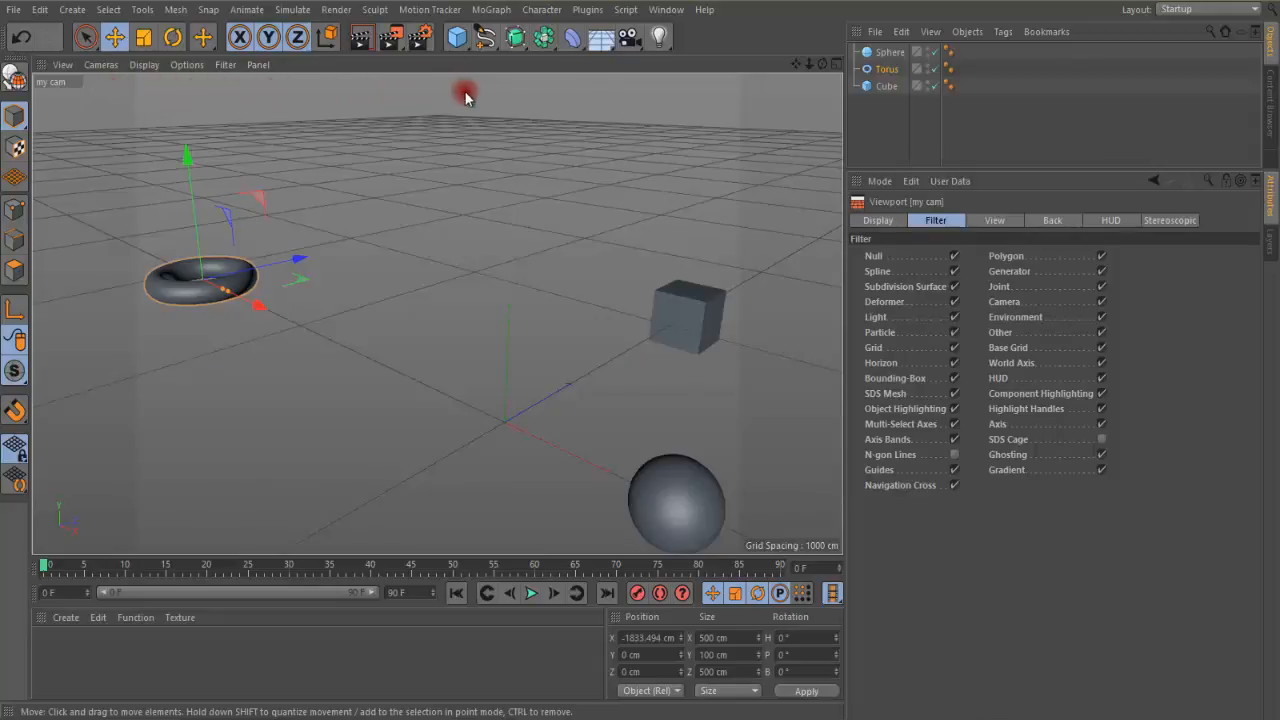
left_click(956, 364)
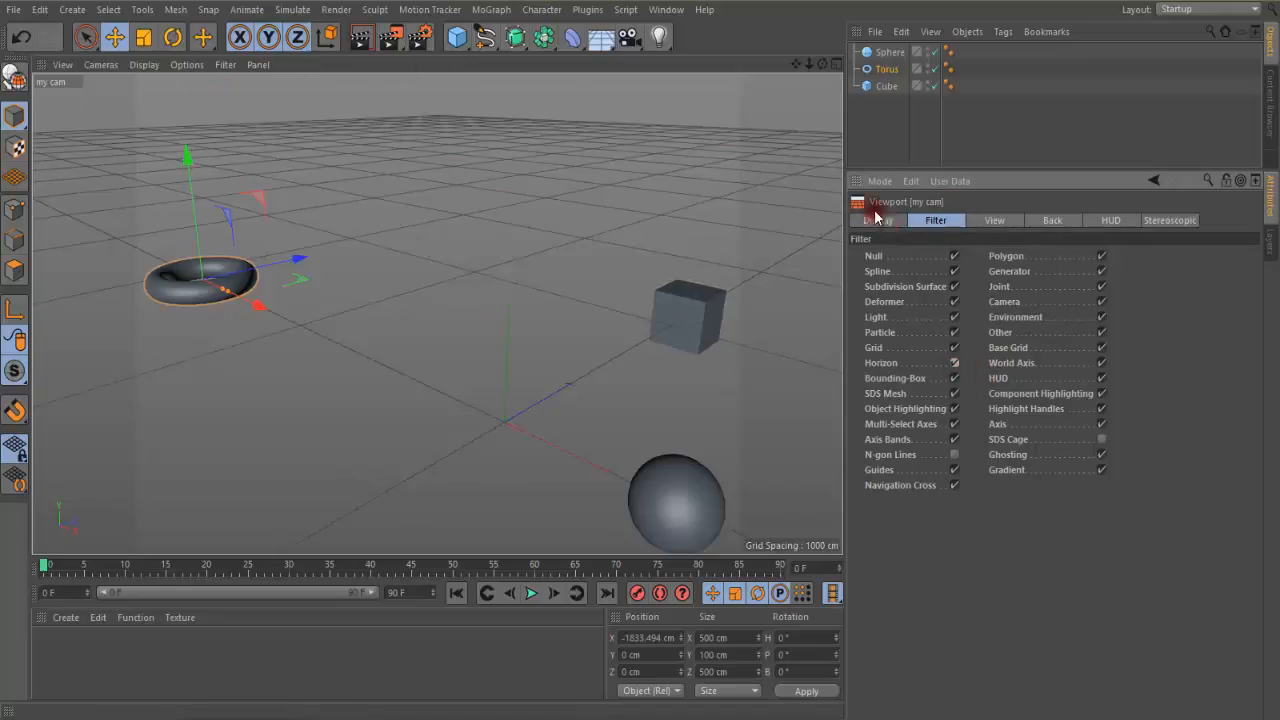
- Review the my cam viewport's View settings and its Back settings for the background image and world grid
left_click(997, 222)
left_click(1002, 220)
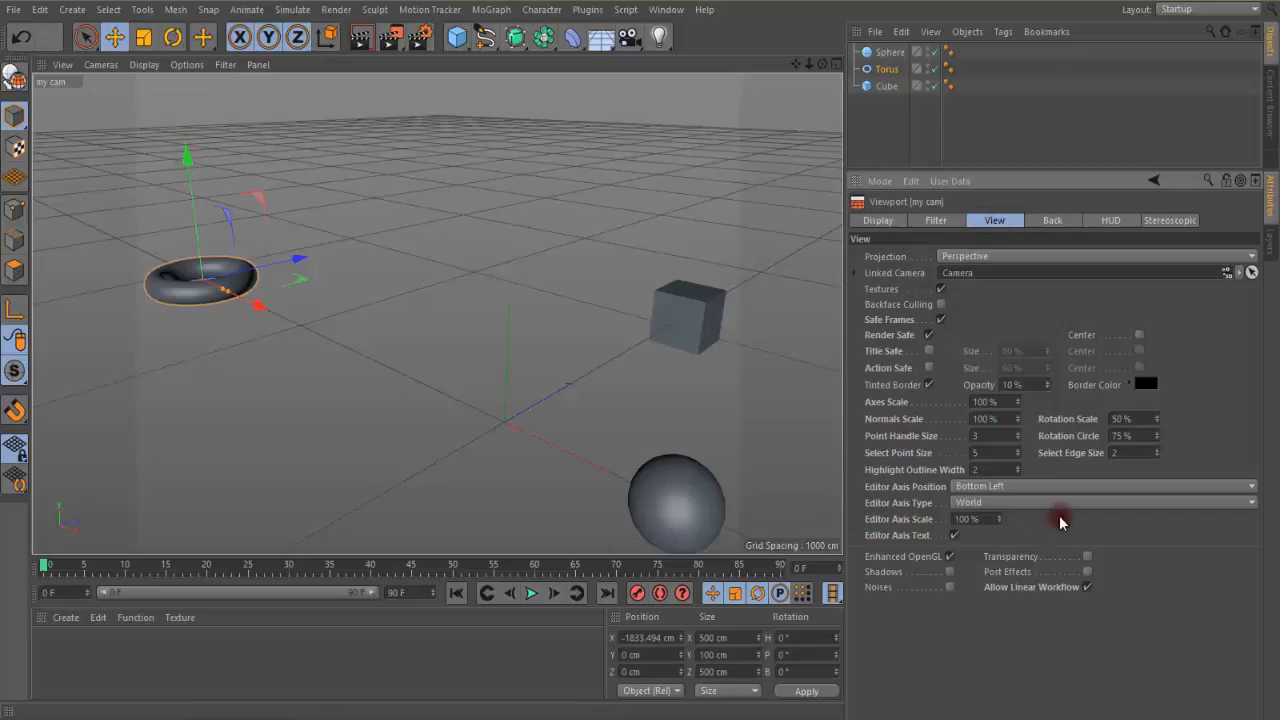
left_click(1048, 221)
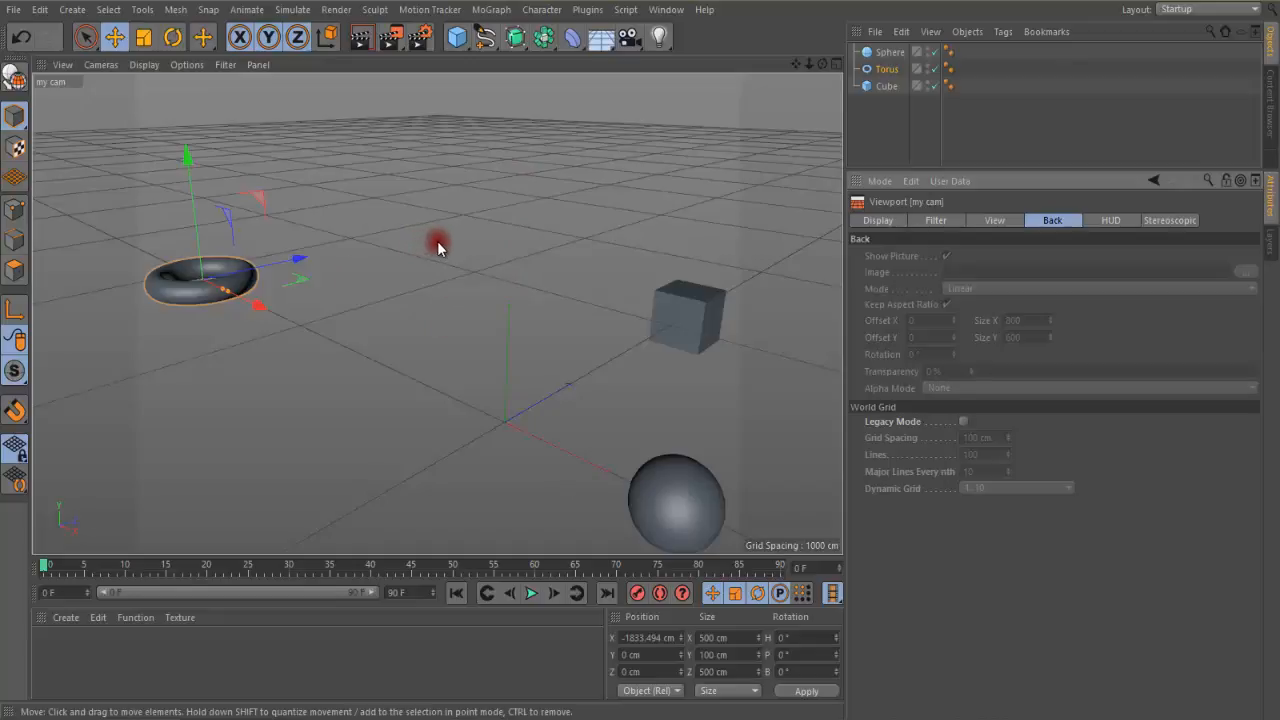
- Browse the Pictures folder for a Top view background image, cancel, and return to the my cam view's Back settings
key("F2")
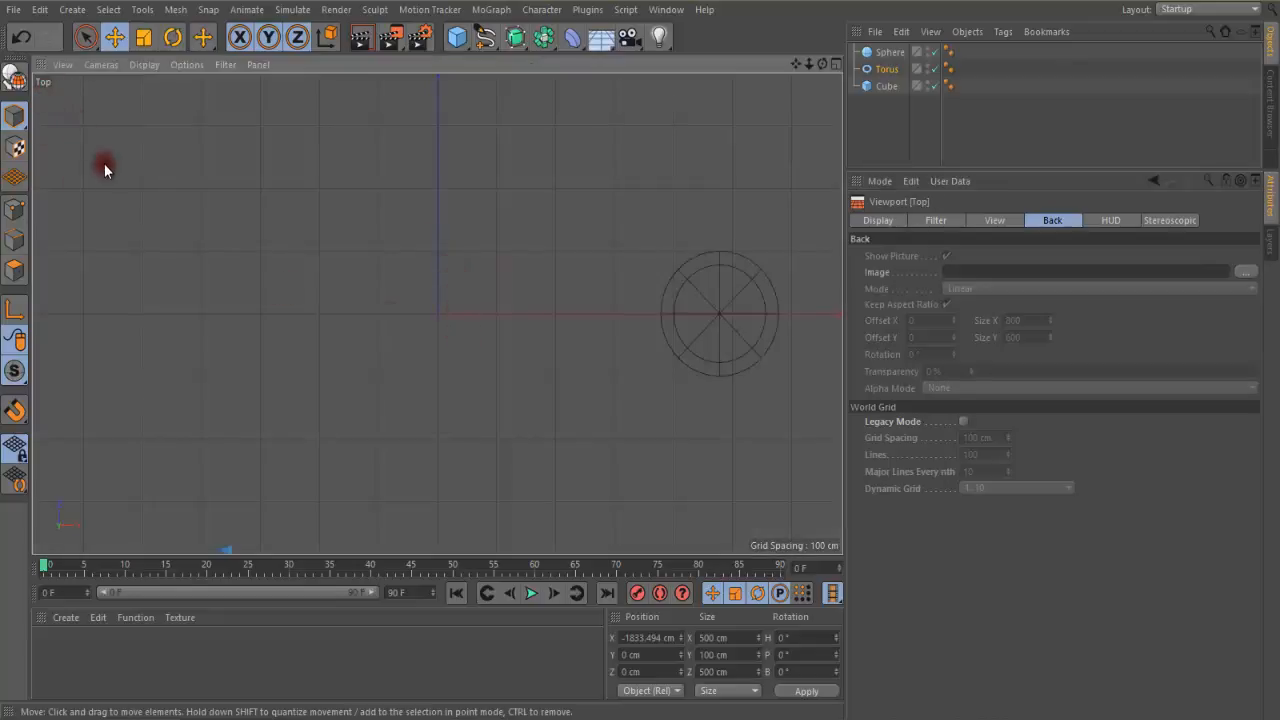
left_click(1245, 274)
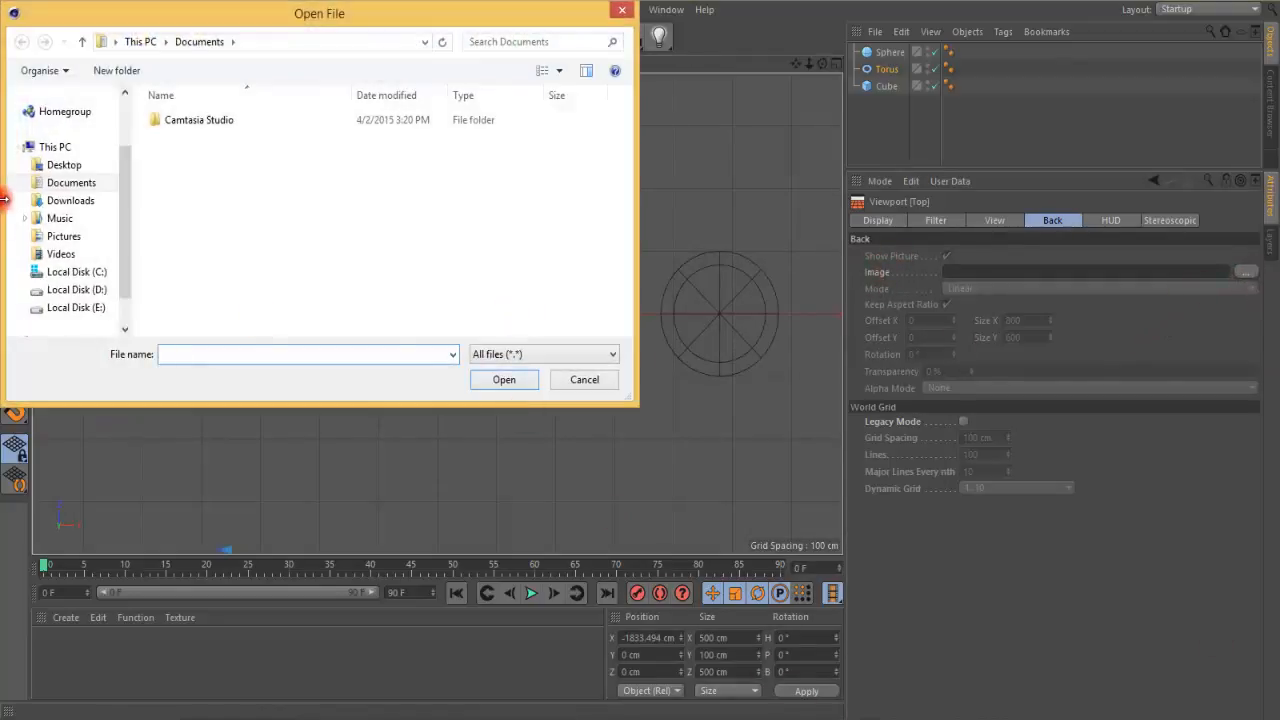
left_click(64, 236)
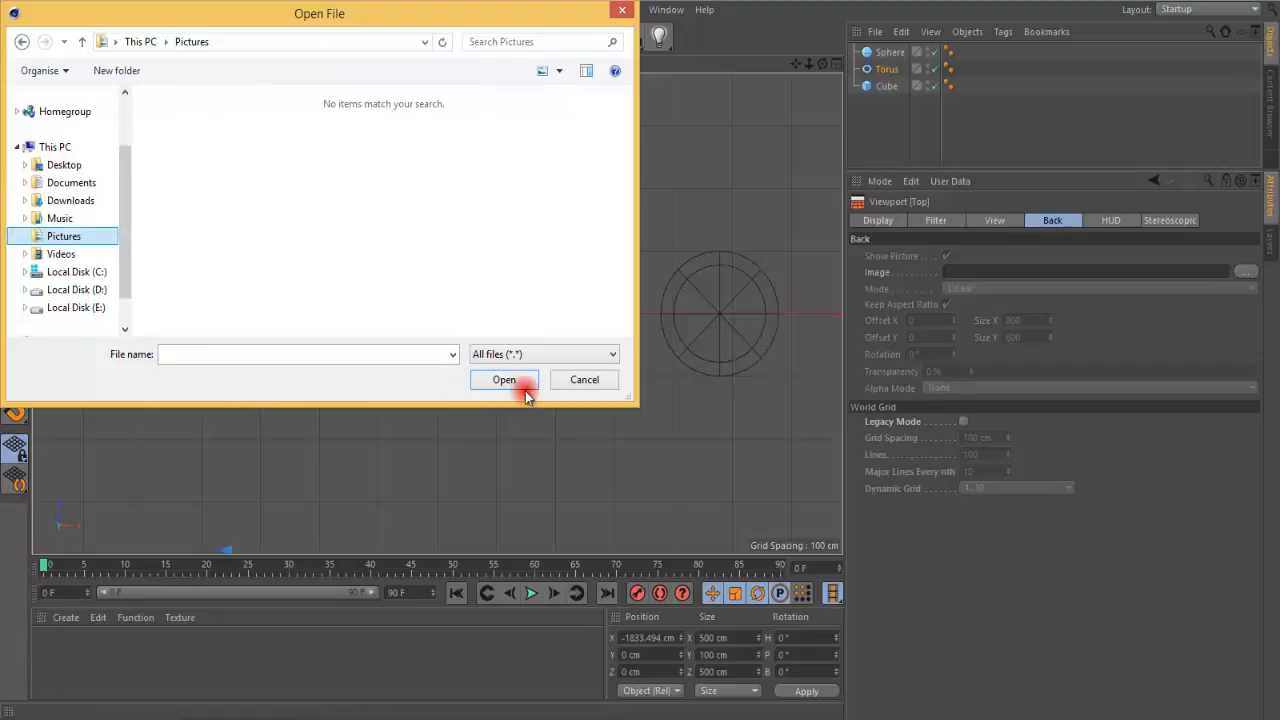
left_click(572, 380)
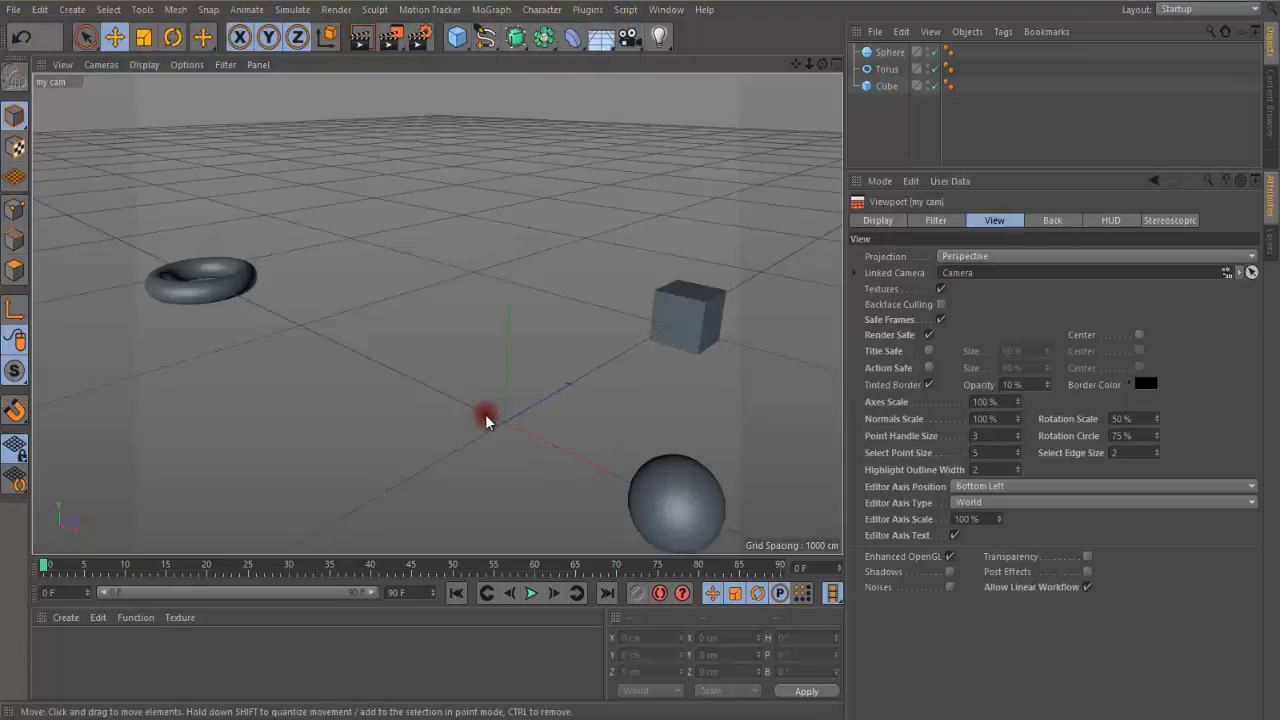
left_click(1046, 221)
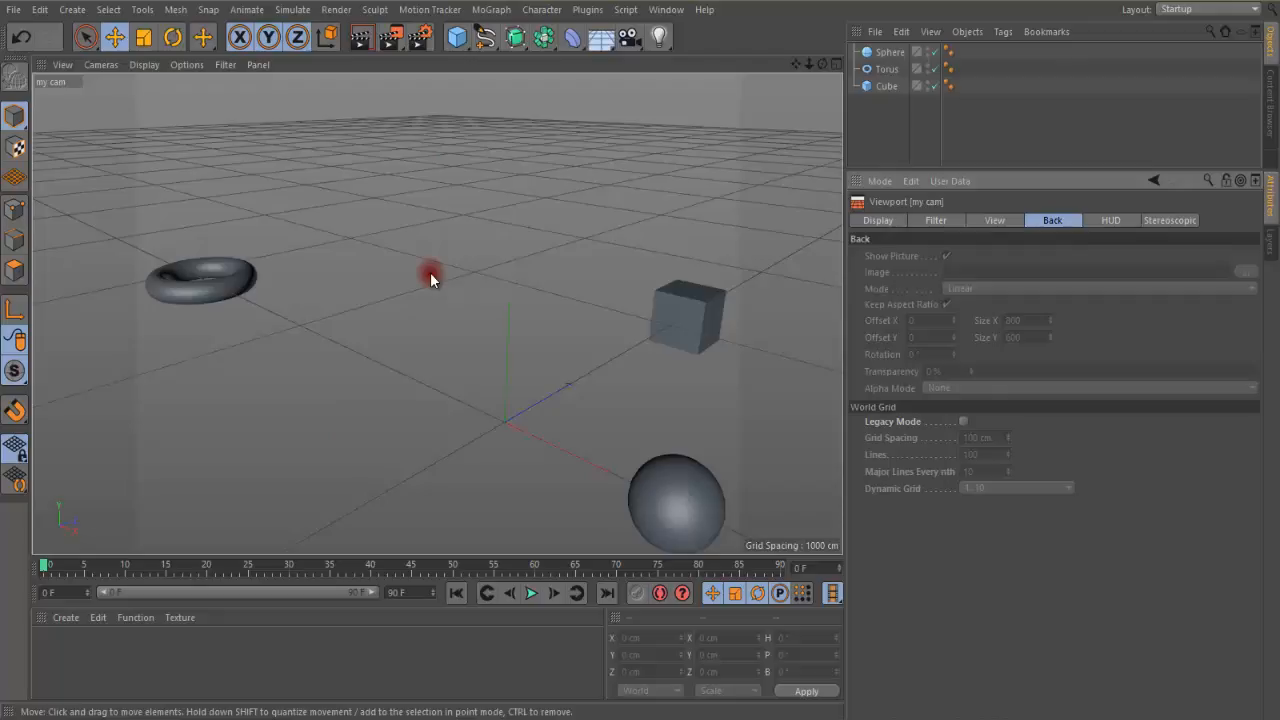
- Switch to the Top view and load glossy_spheres1 from the Pictures folder as its background image
key("F2")
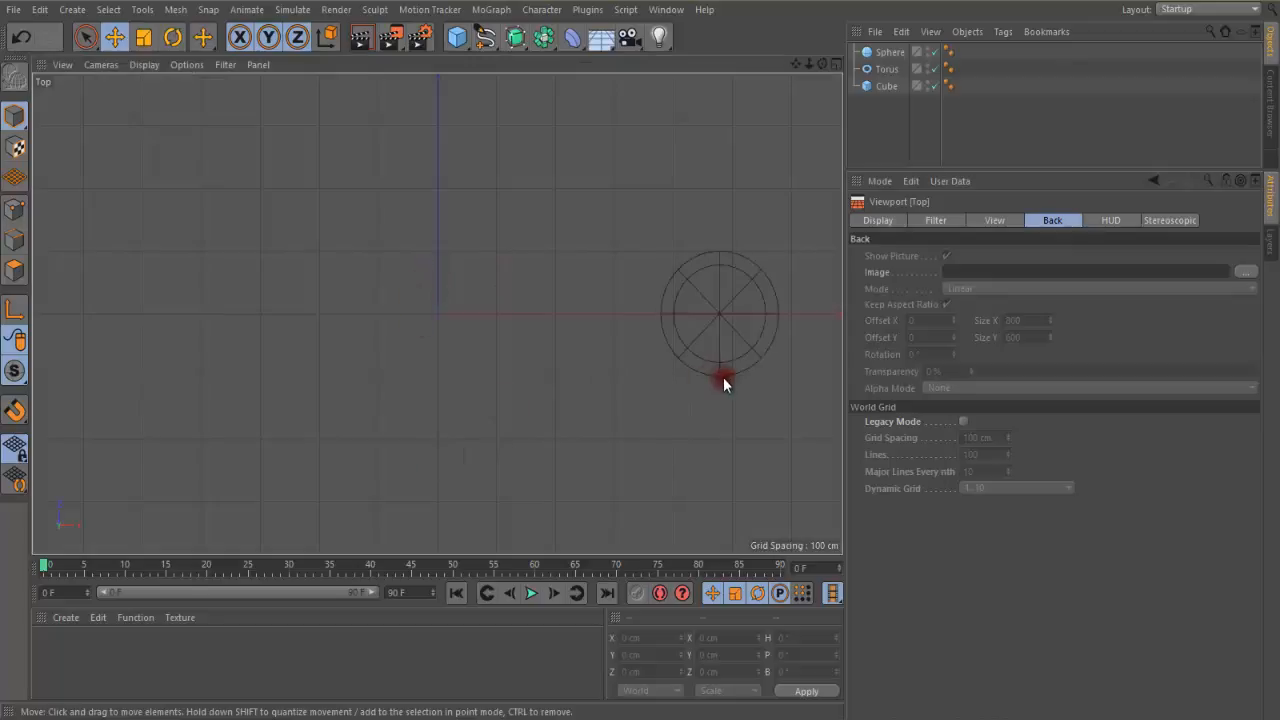
left_click(1245, 271)
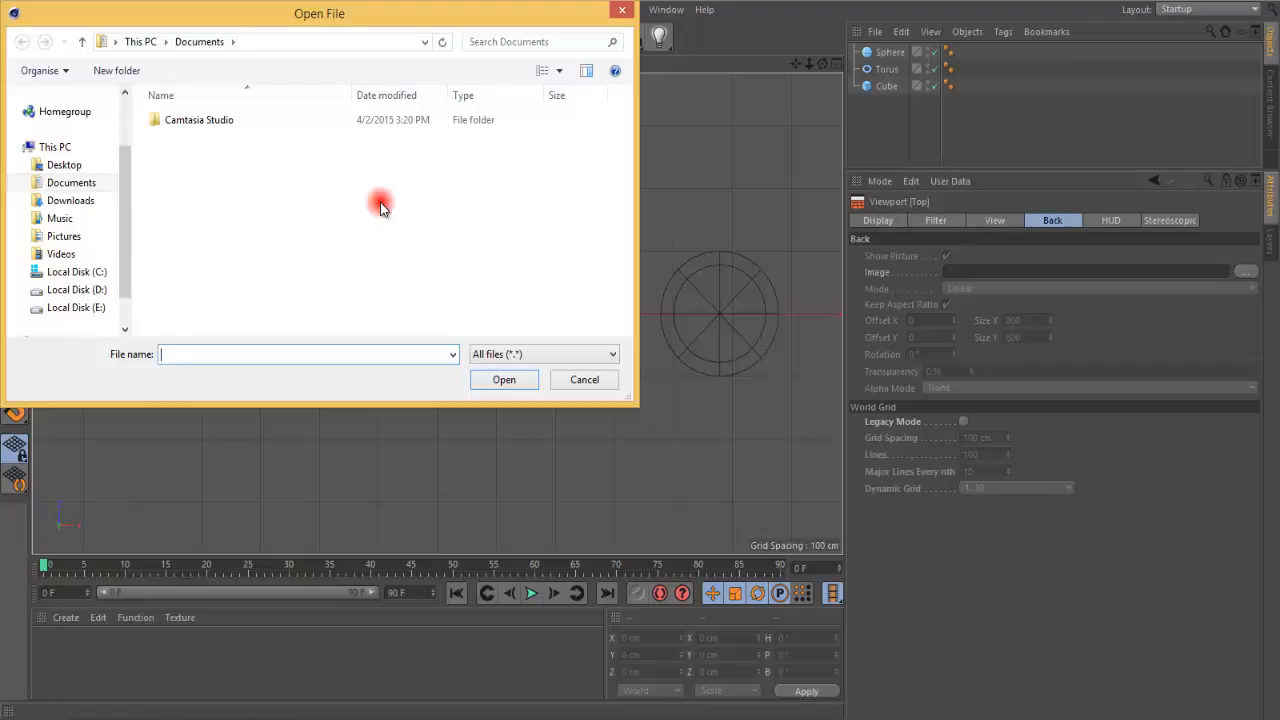
left_click(66, 237)
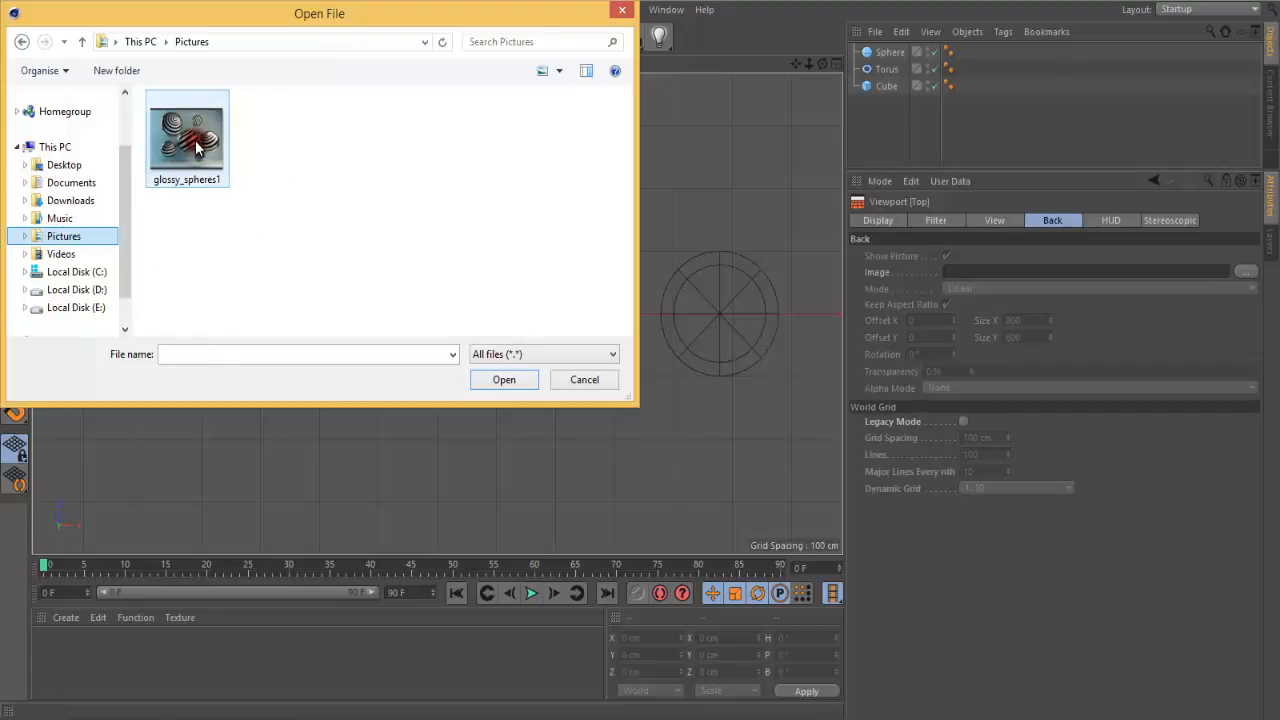
left_click(197, 148)
left_click(502, 381)
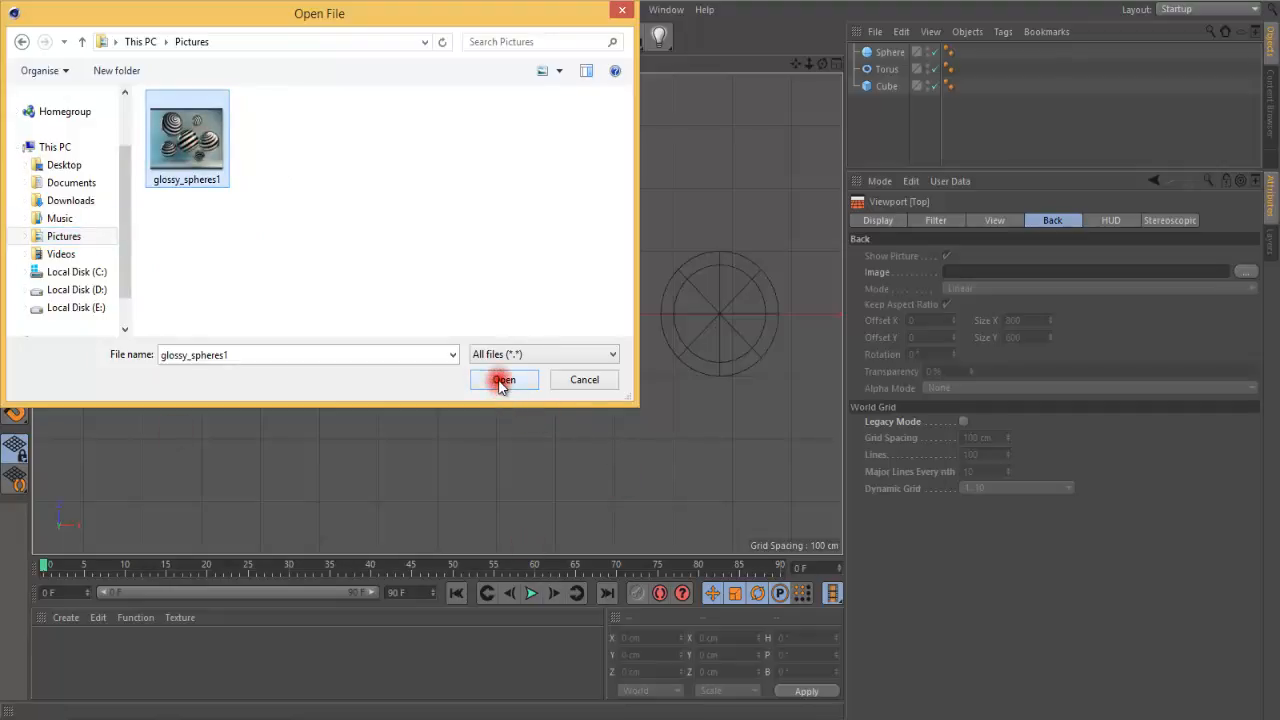
left_click(499, 382)
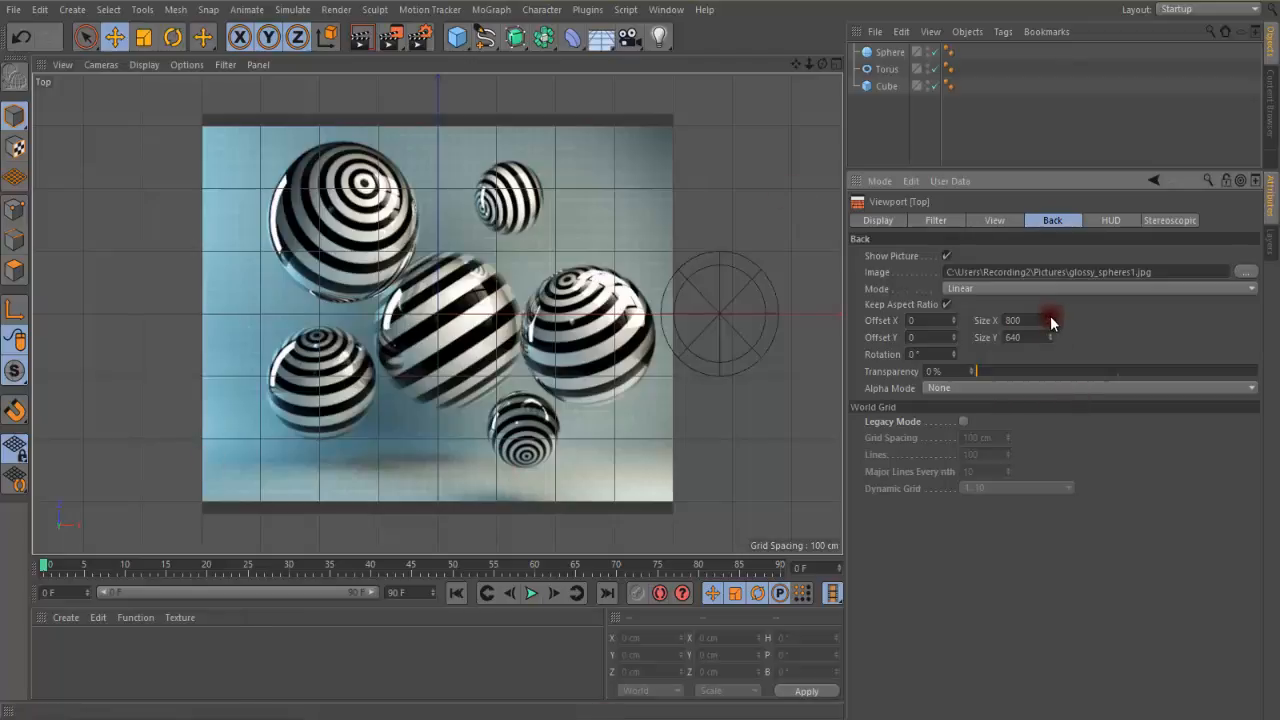
- Enlarge the background image to Size X 837 with the aspect ratio kept, and set its transparency to 18%
left_click_drag(1050, 318, 1050, 311)
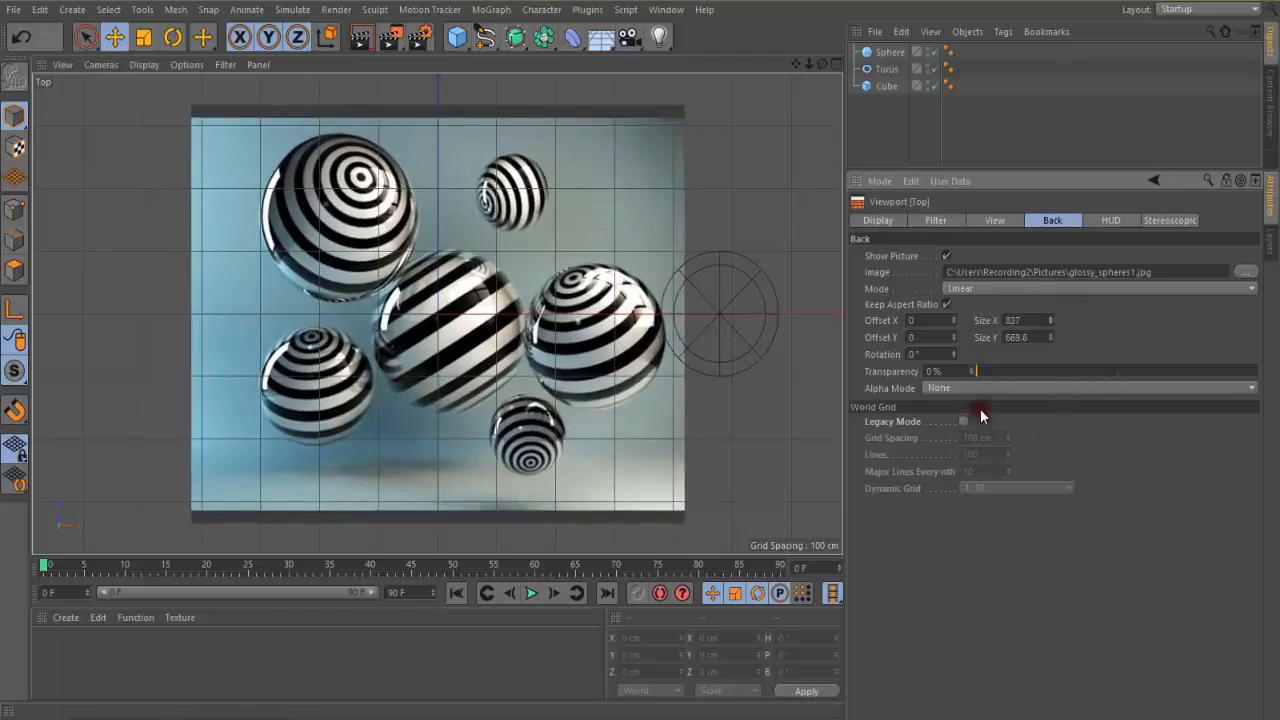
left_click_drag(975, 371, 1010, 378)
- Try the Nearest mode on the background image and enlarge it proportionally to Size Y 687.2
left_click(977, 289)
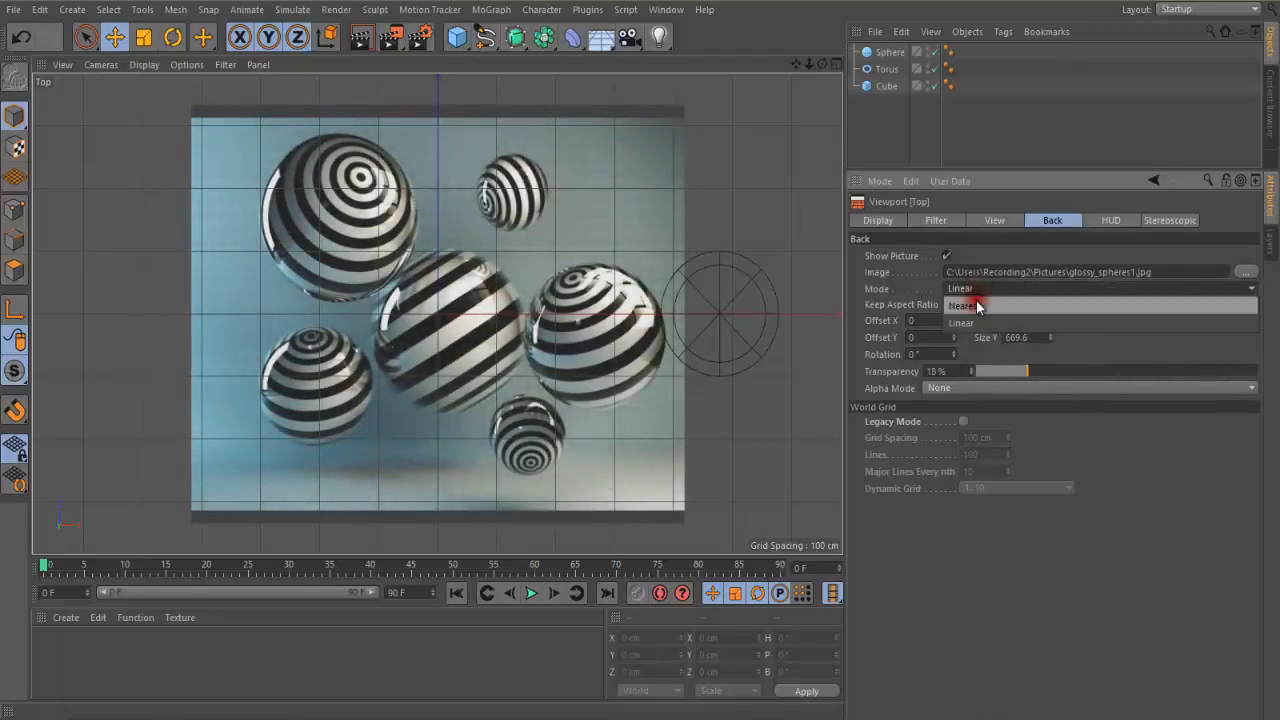
left_click(977, 306)
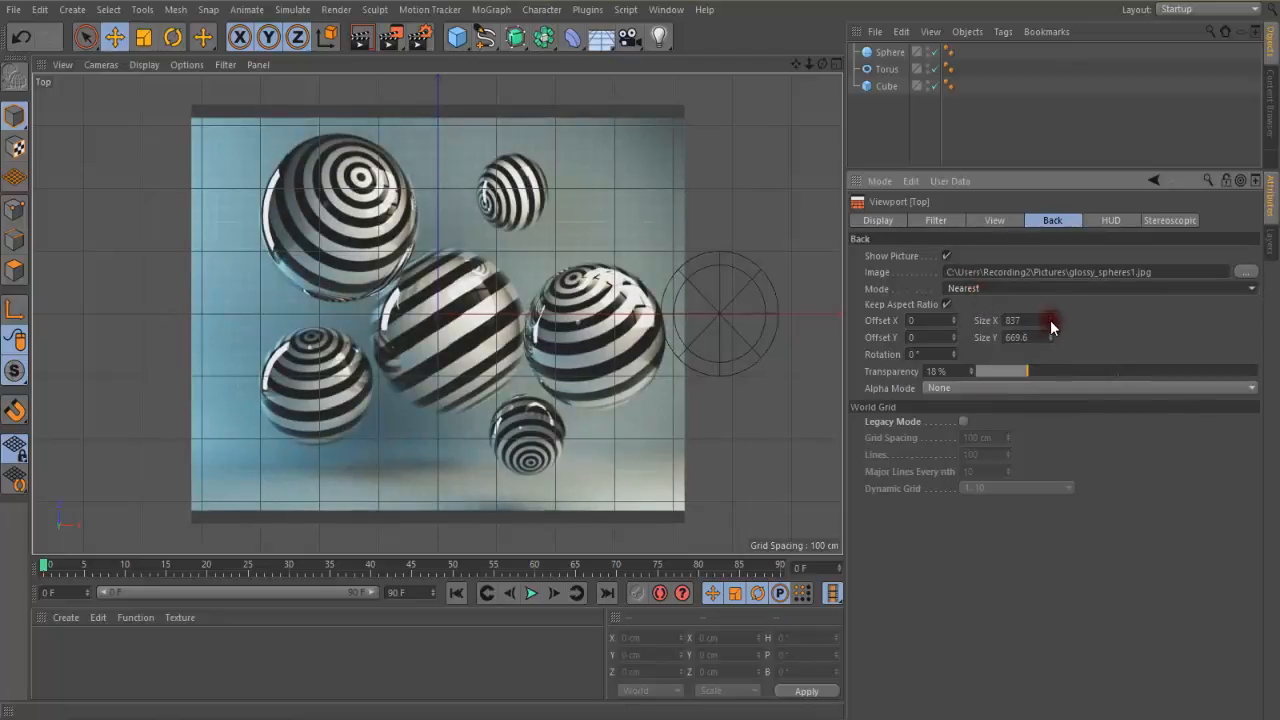
left_click_drag(1051, 322, 1051, 316)
- Set the background image's mode to Linear and enlarge it proportionally to Size X 885 and Size Y 708
left_click(976, 289)
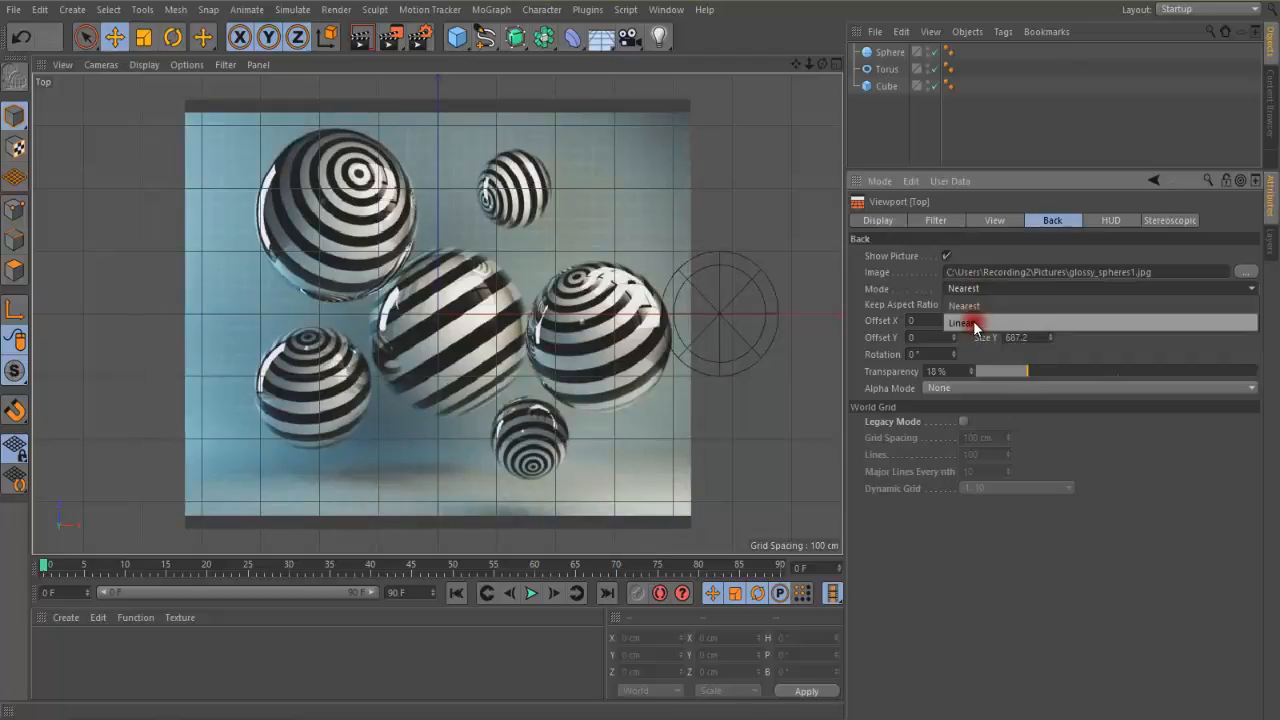
left_click(975, 323)
left_click_drag(1051, 323, 1050, 323)
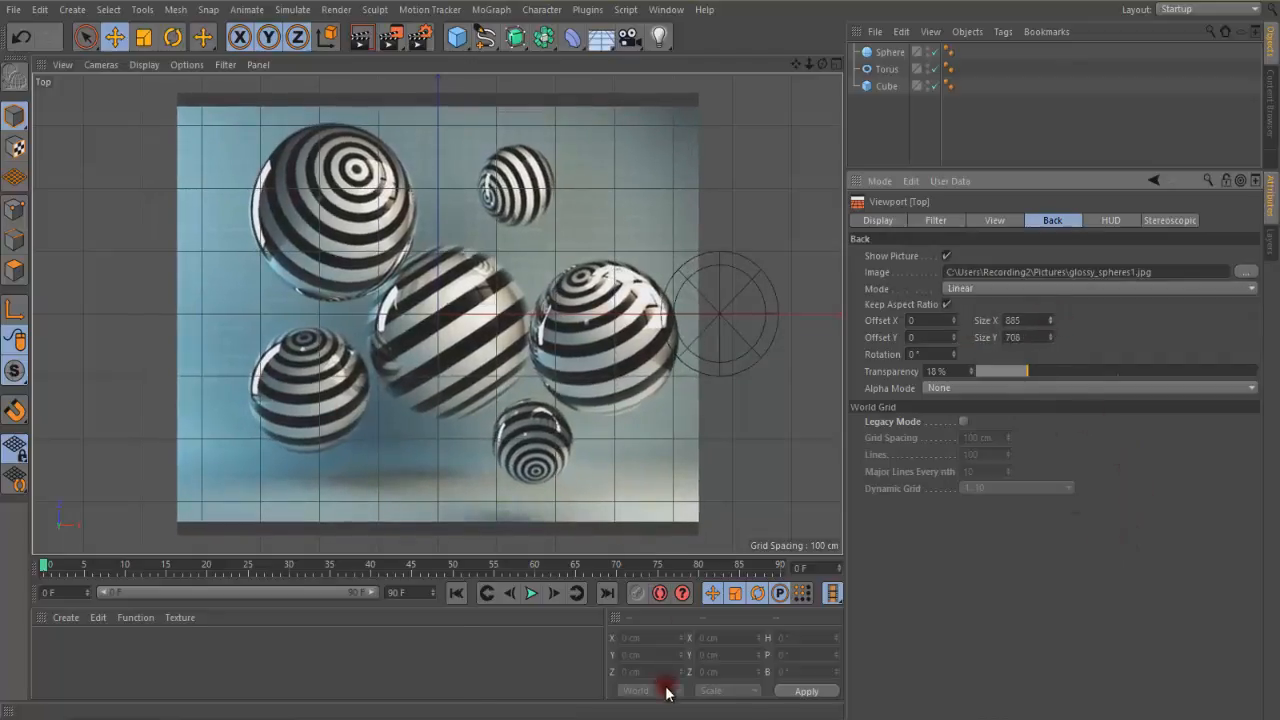